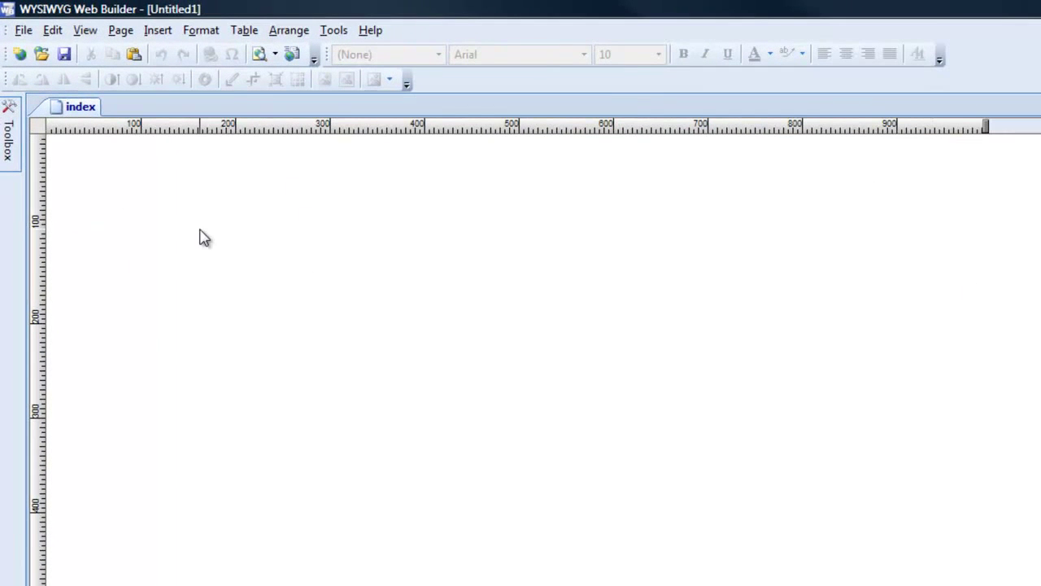
Create a new empty web site, Untitled2, from the File menu.
mouse_move(11, 137)
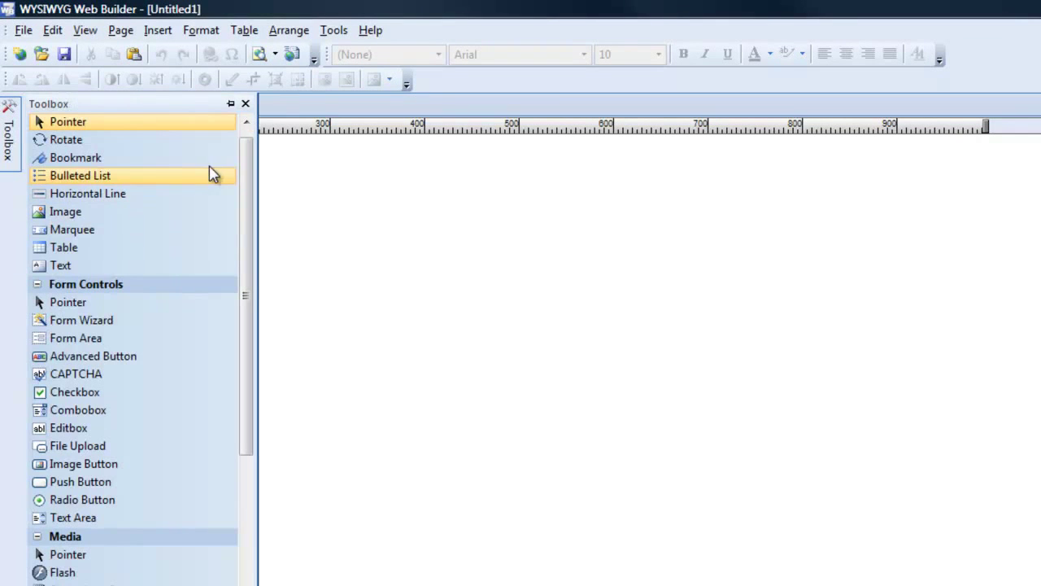
drag(251, 158, 266, 488)
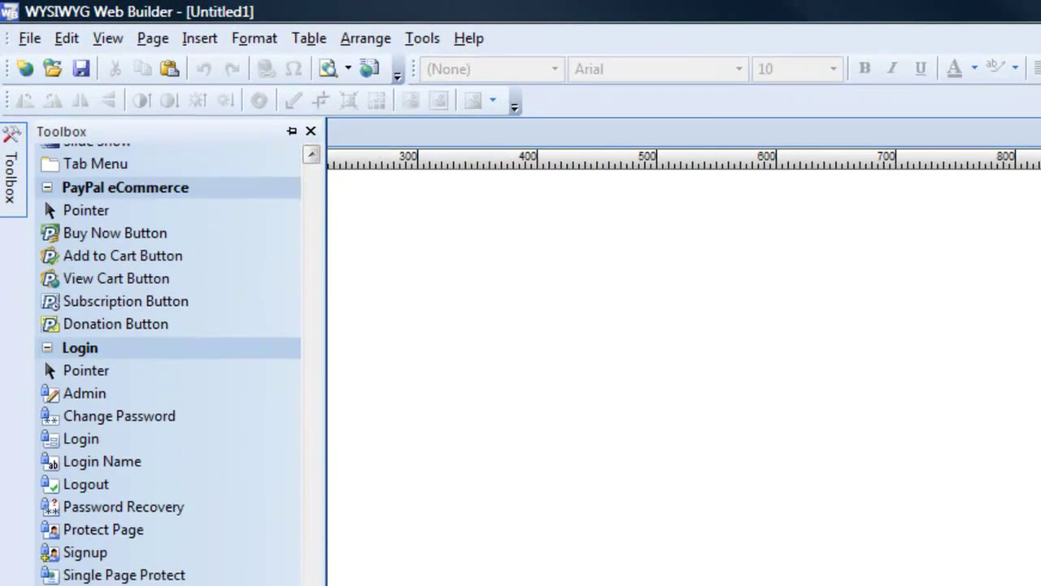
drag(310, 581, 300, 195)
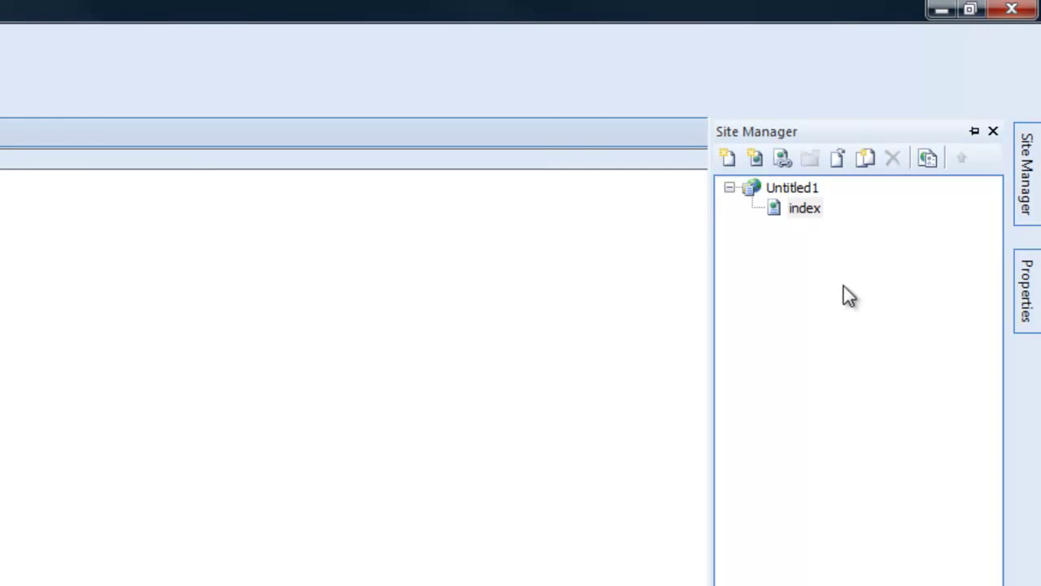
mouse_move(1026, 296)
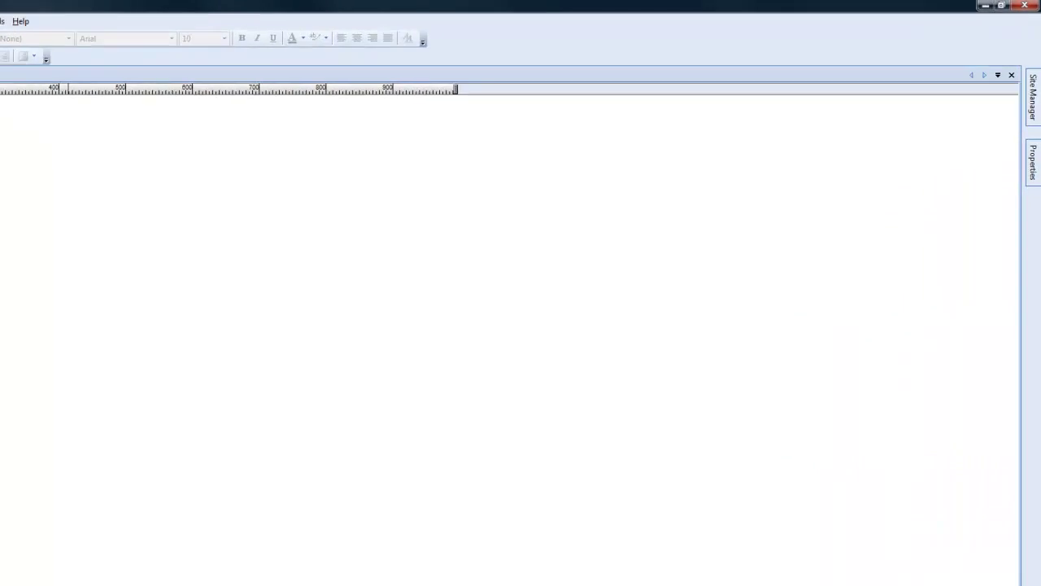
click(13, 18)
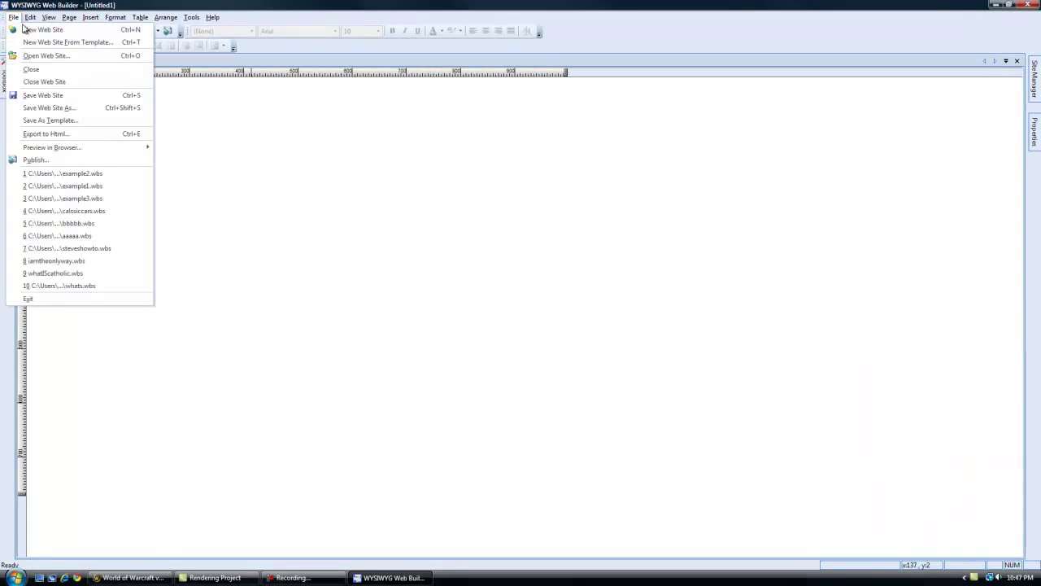
click(28, 30)
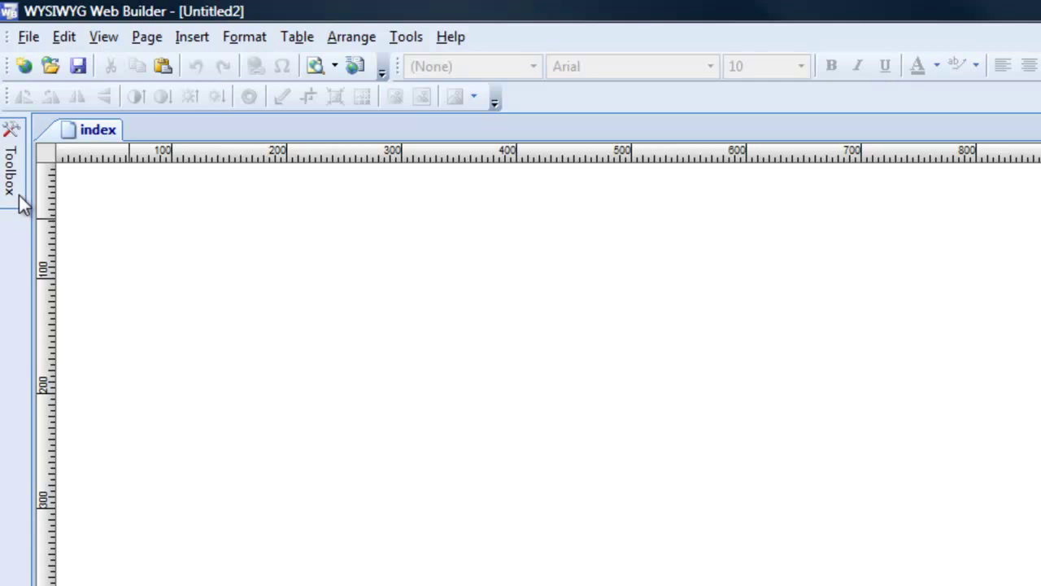
Scroll the Toolbox down to its Drawing group.
mouse_move(13, 161)
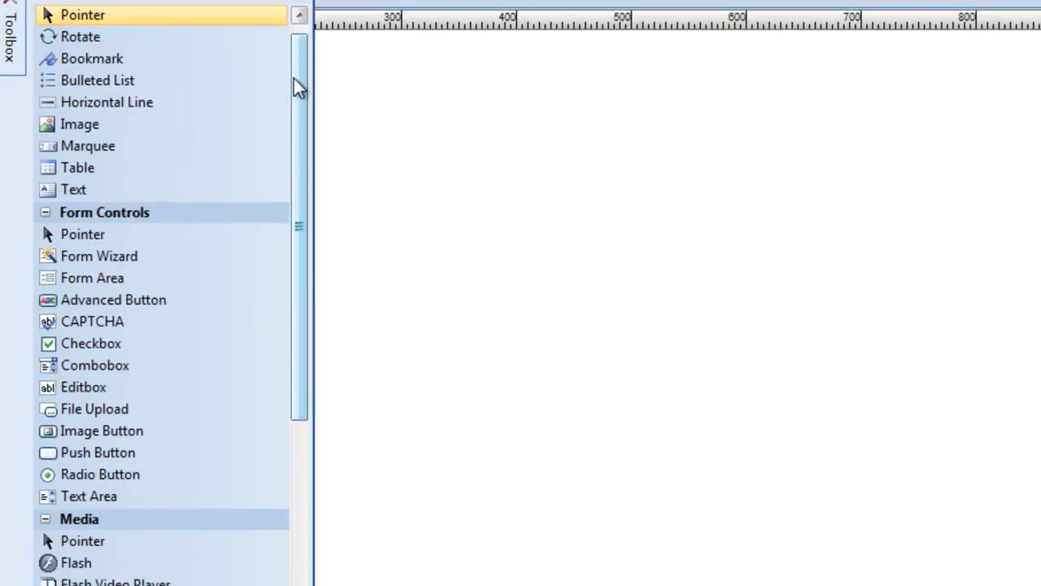
drag(294, 212, 317, 557)
drag(314, 376, 308, 354)
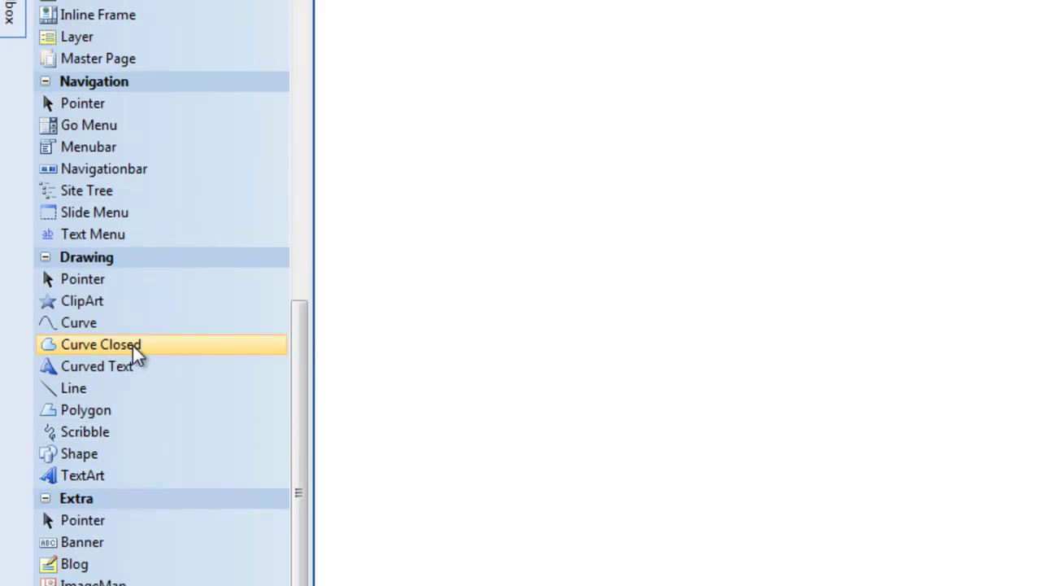
Draw a tall rectangle shape down the page's left side, shortened to fit the page height.
click(149, 458)
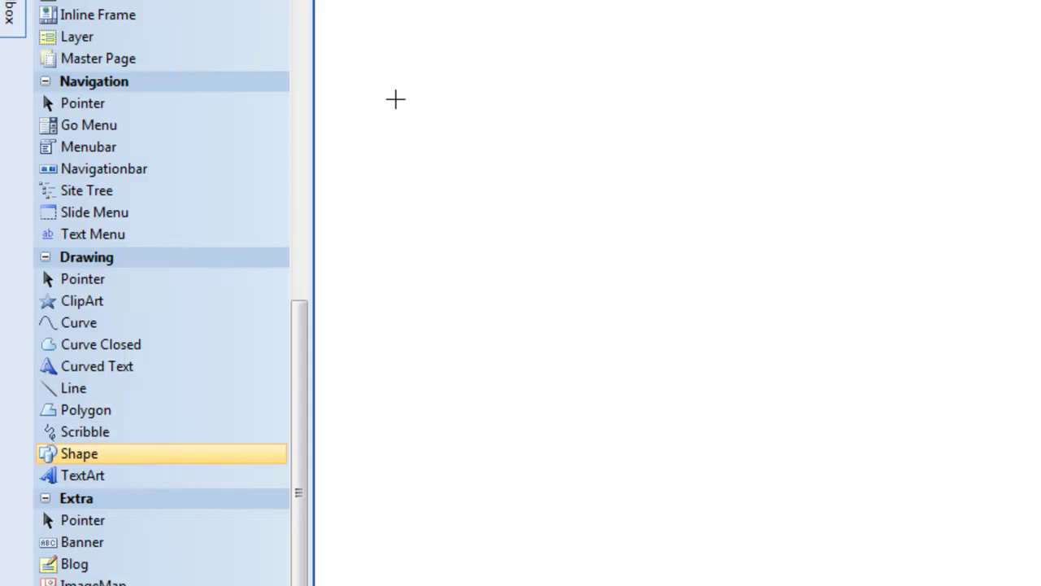
drag(397, 86, 676, 584)
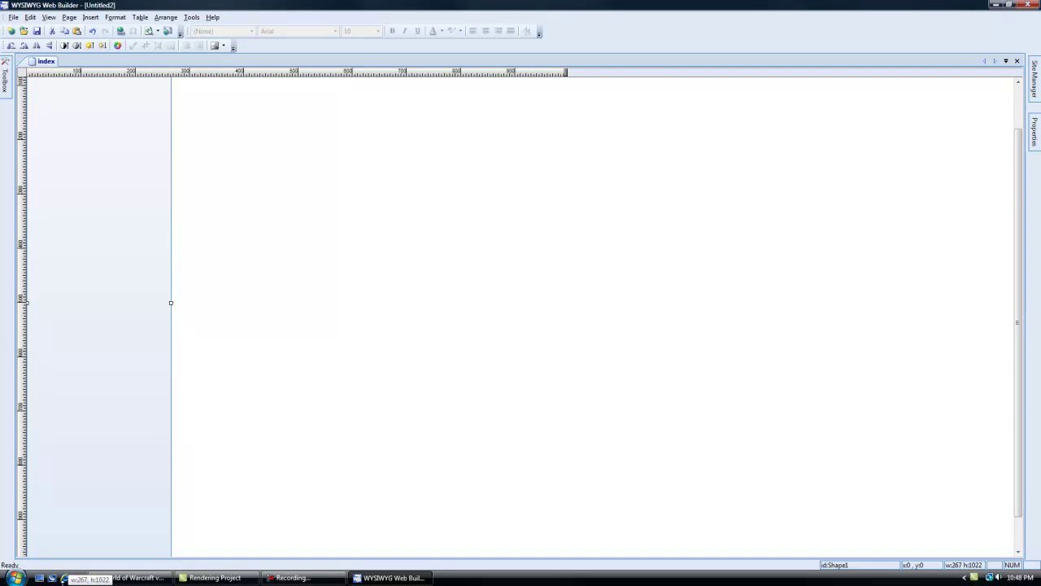
drag(62, 579, 62, 528)
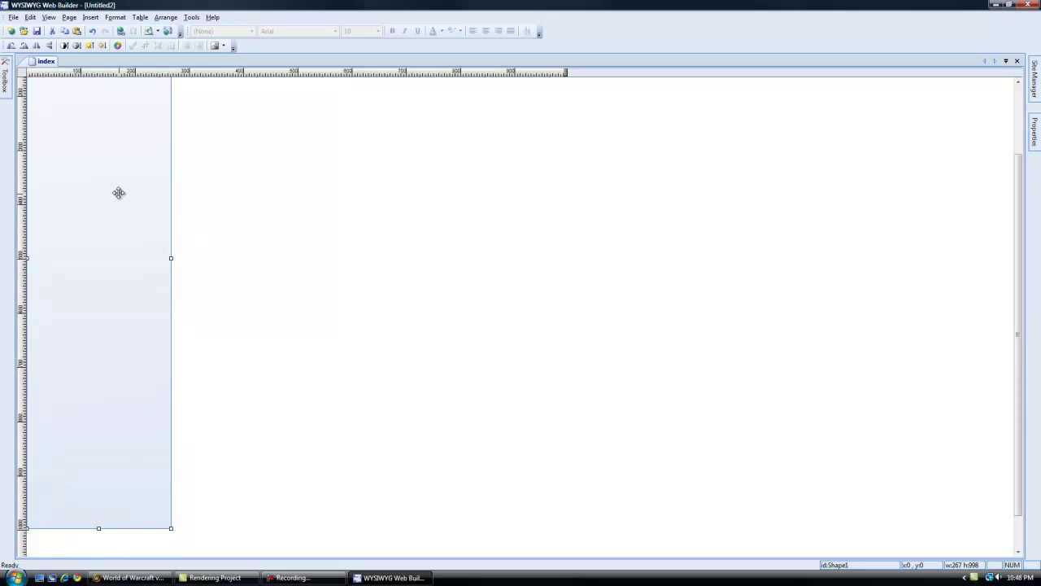
Copy and paste the rectangle, move the copy to x727 and align its top to y0.
right_click(134, 155)
click(154, 169)
right_click(127, 164)
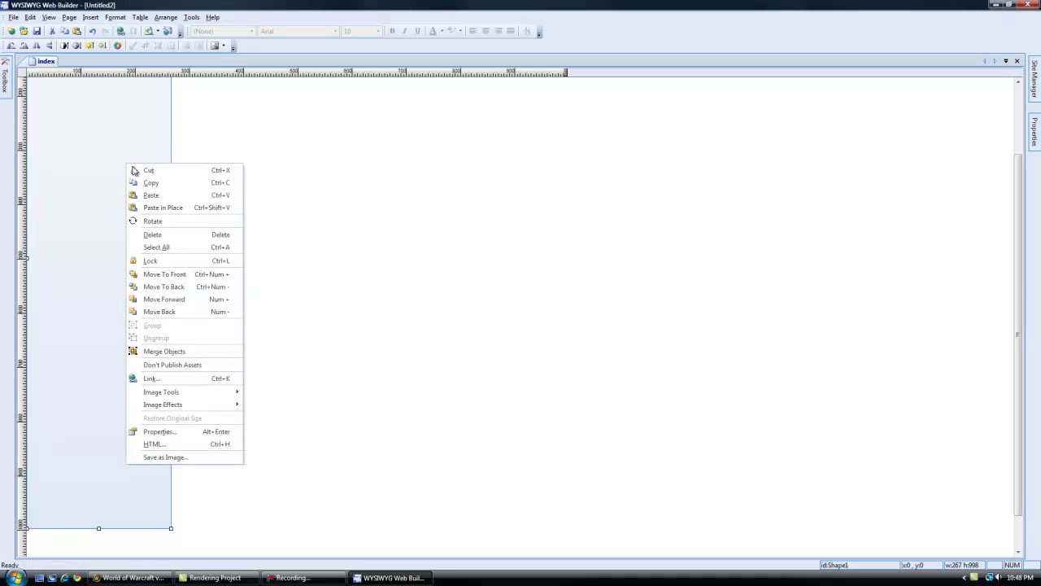
click(151, 196)
drag(154, 230, 477, 111)
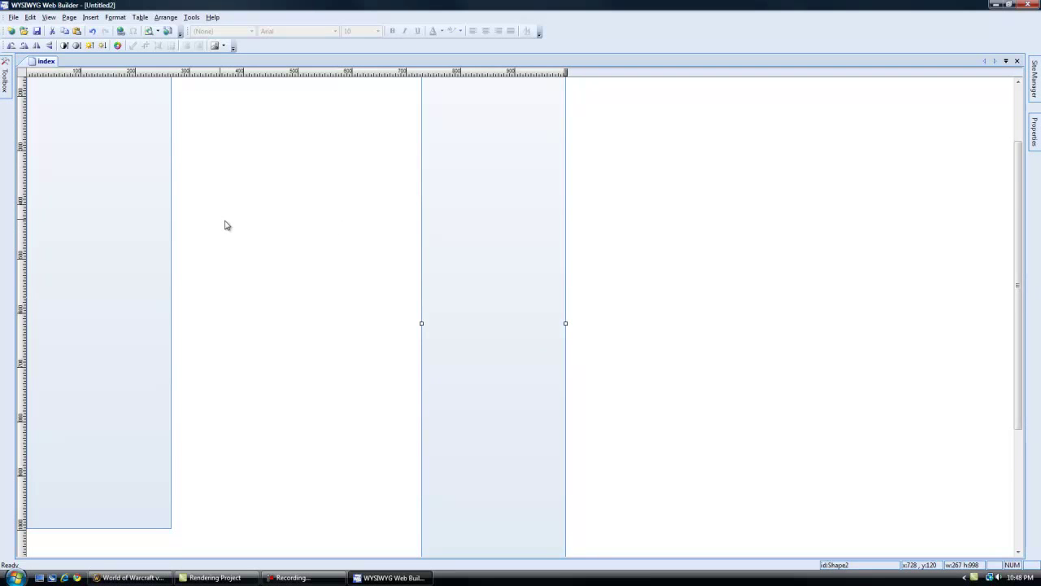
scroll(226, 225, down, 3)
click(103, 413)
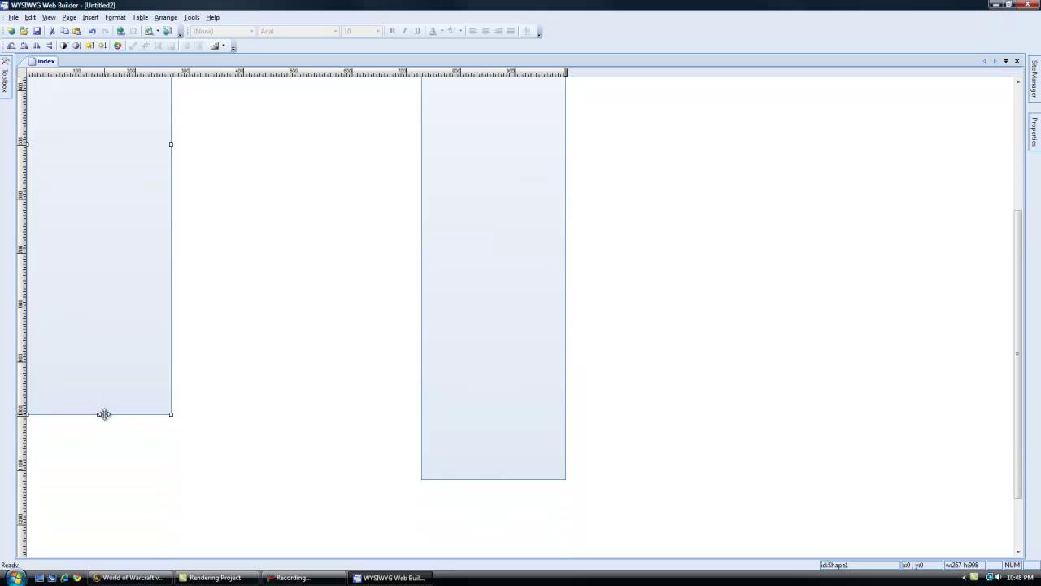
drag(450, 333, 474, 246)
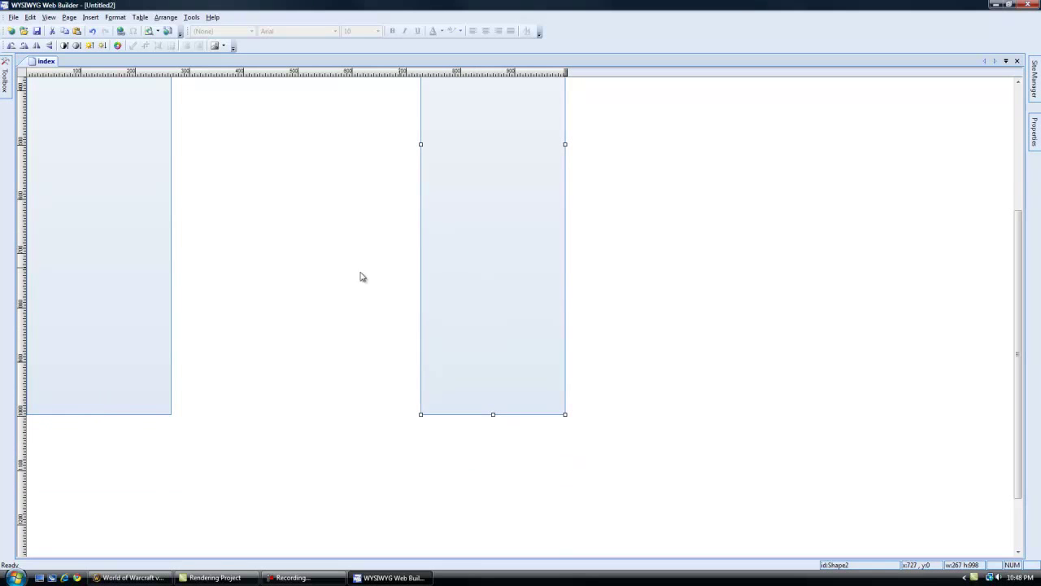
Give the left column a blue-to-white gradient fill.
double_click(82, 191)
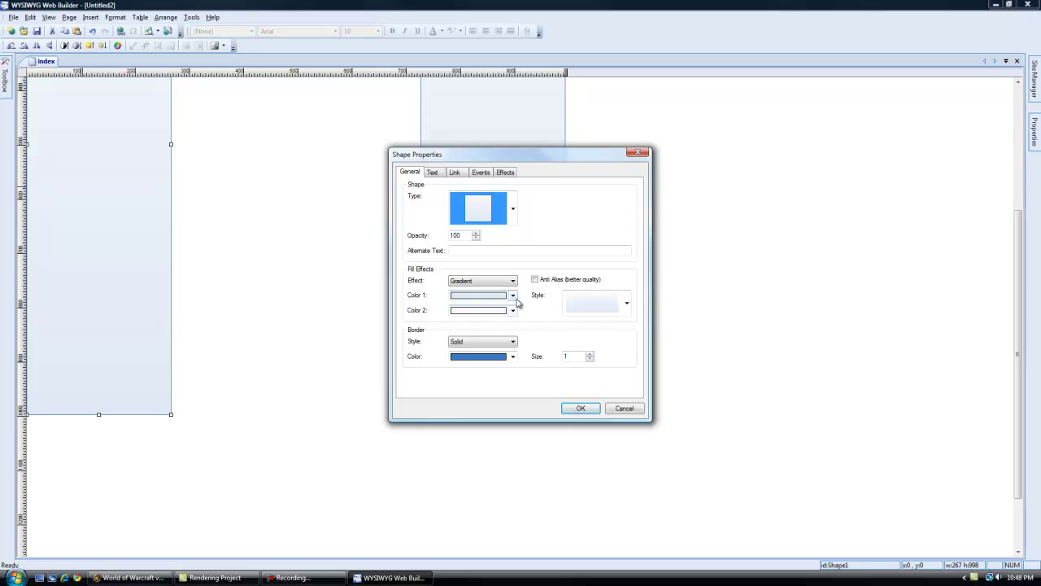
click(514, 295)
click(509, 318)
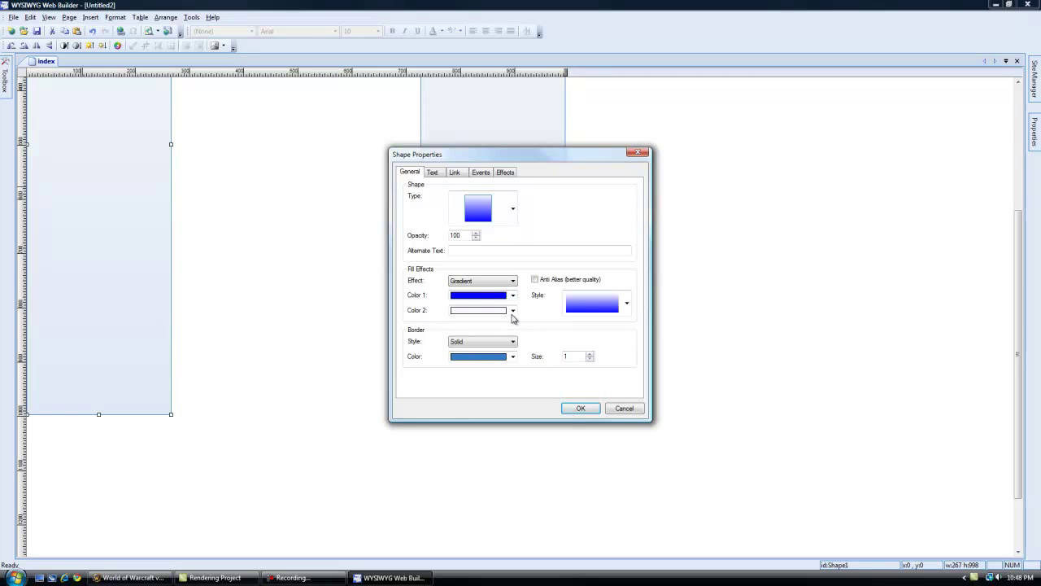
click(581, 407)
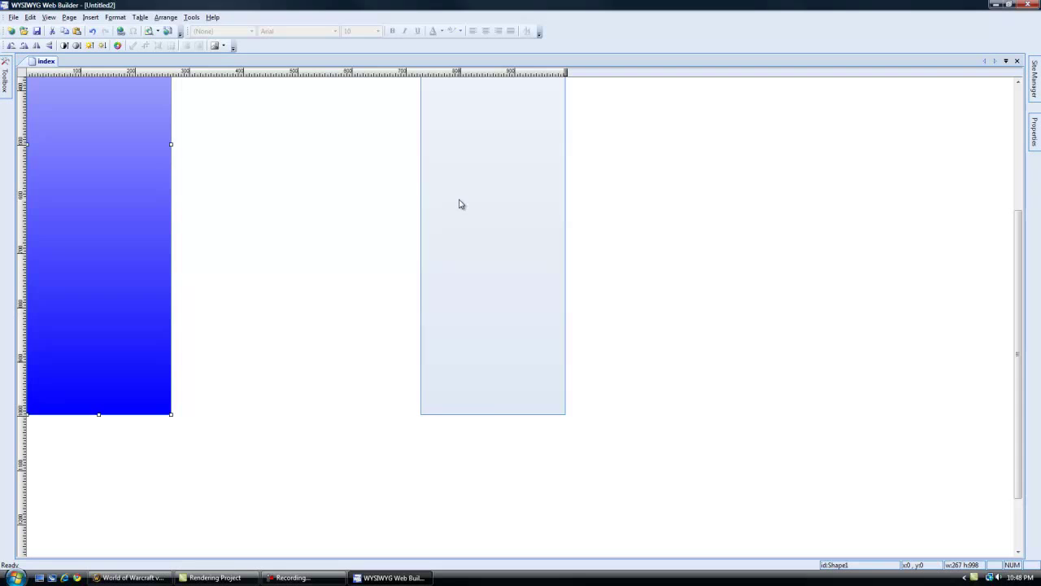
Give the right column a dark red-to-white gradient fill.
double_click(457, 203)
click(513, 295)
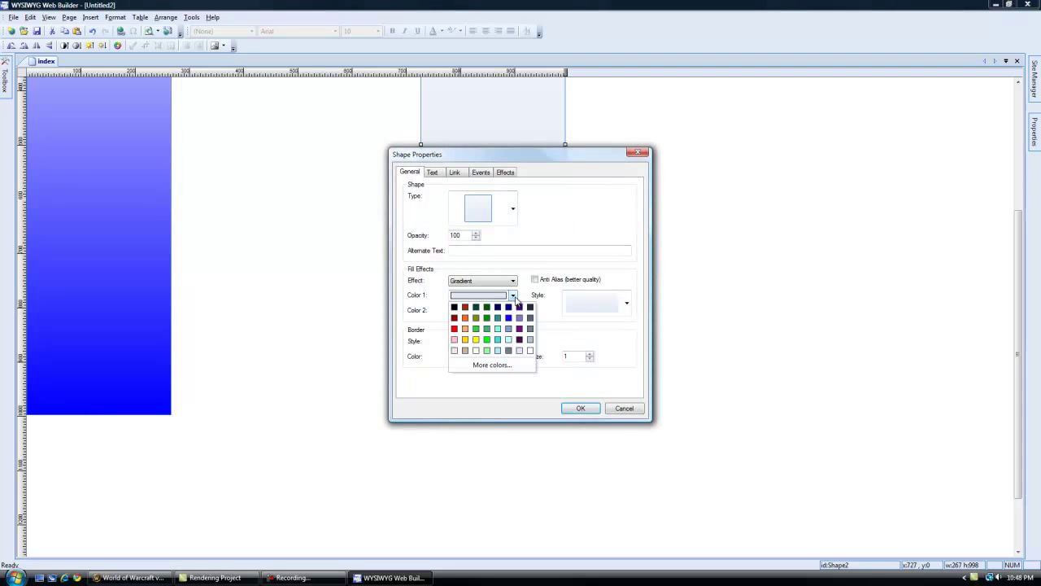
click(509, 318)
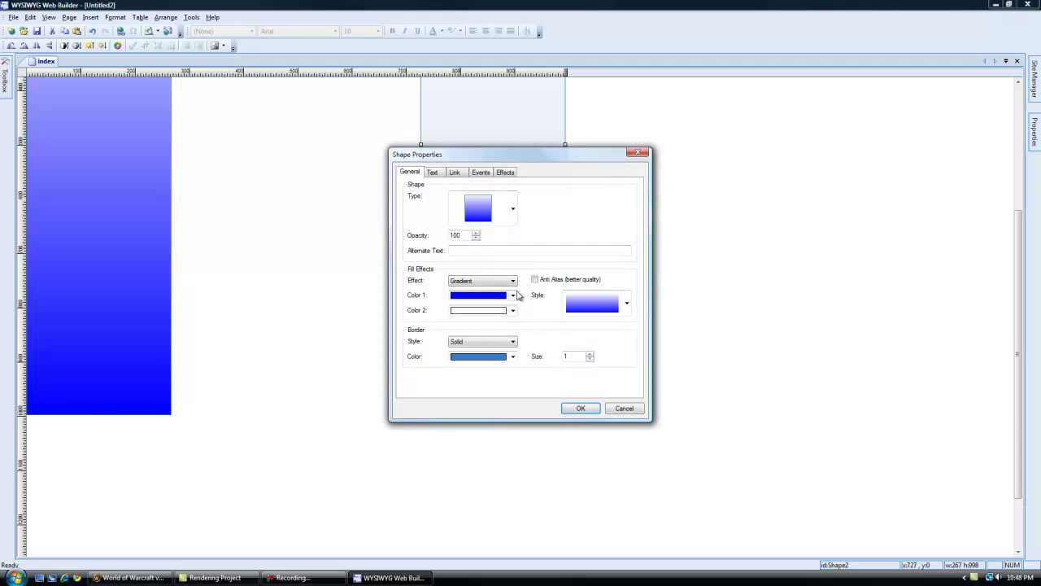
click(513, 295)
click(456, 318)
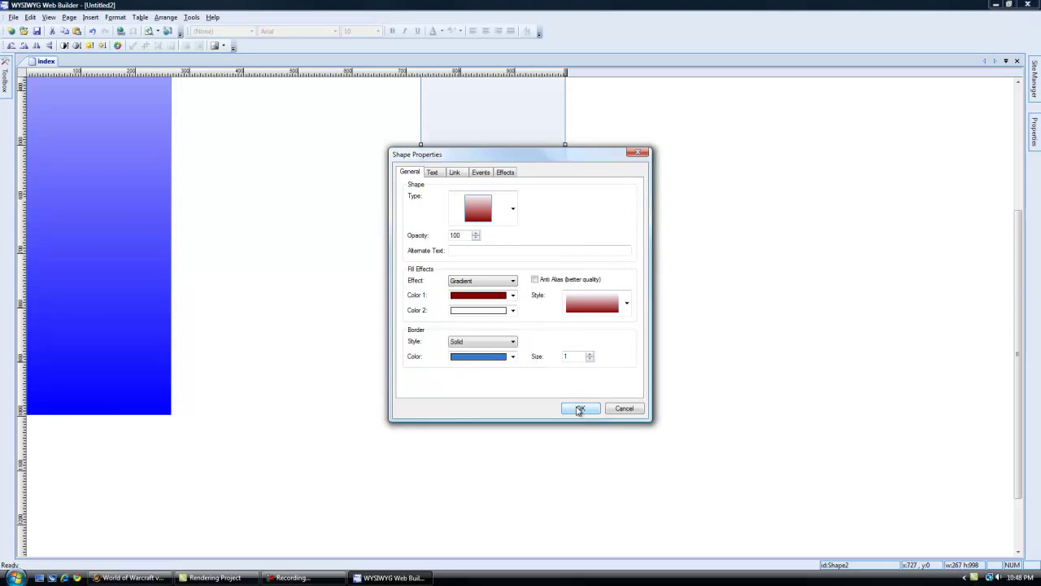
click(579, 408)
scroll(281, 244, up, 3)
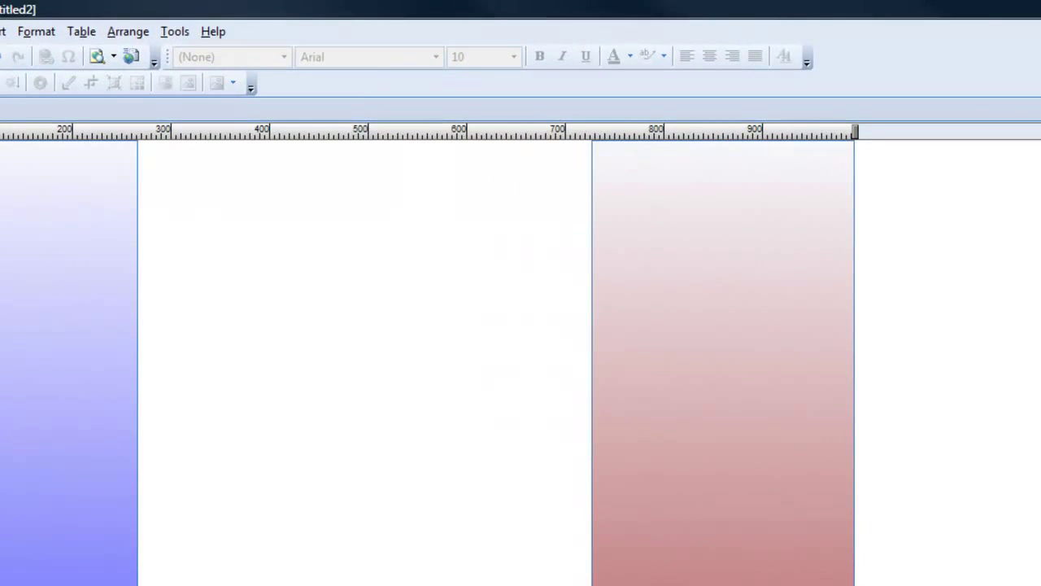
Add a Logo element from the Extensions group, drawn in the top gap between the columns.
mouse_move(2, 325)
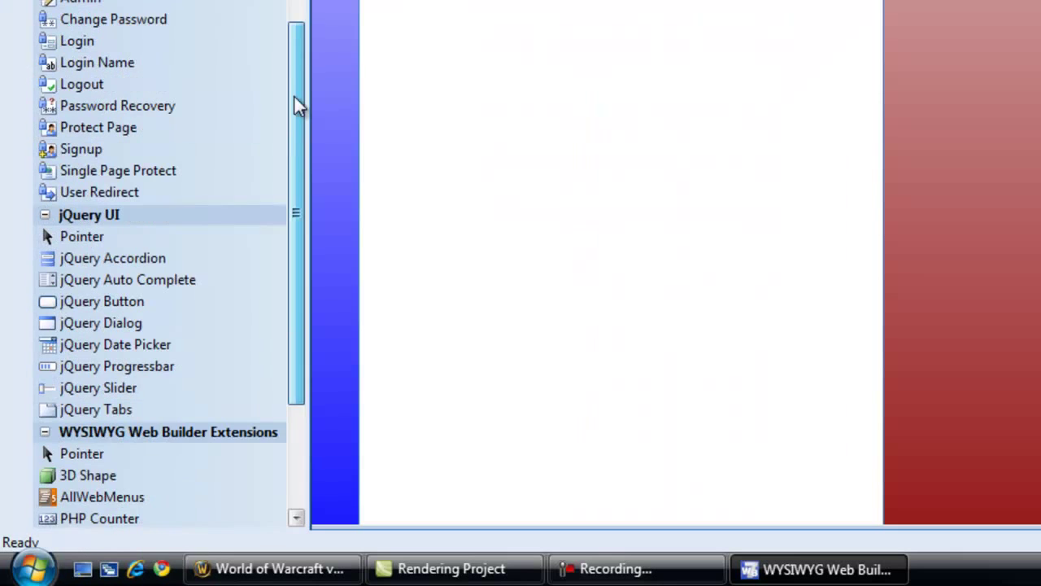
drag(295, 97, 282, 252)
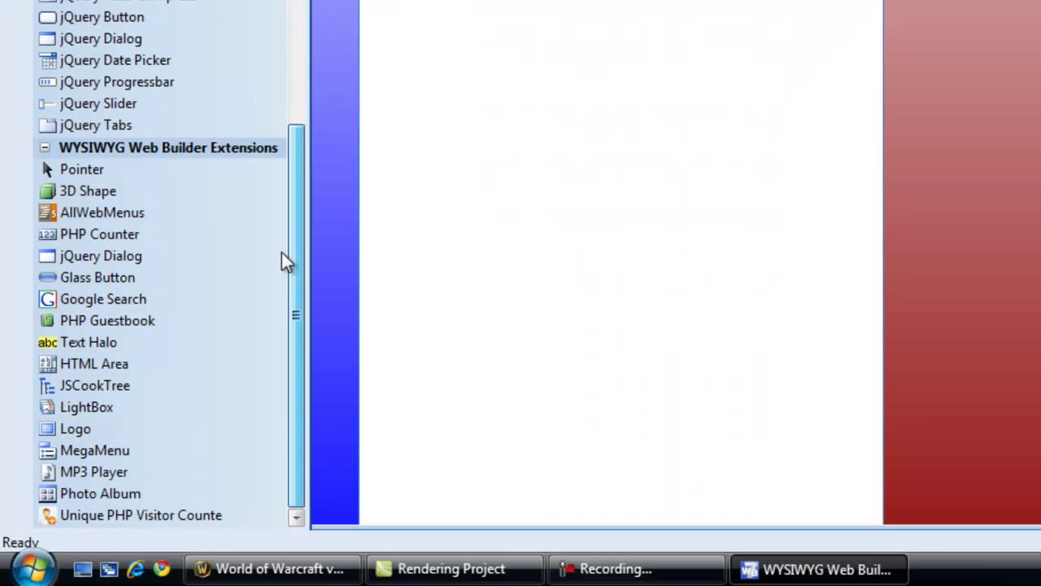
click(74, 429)
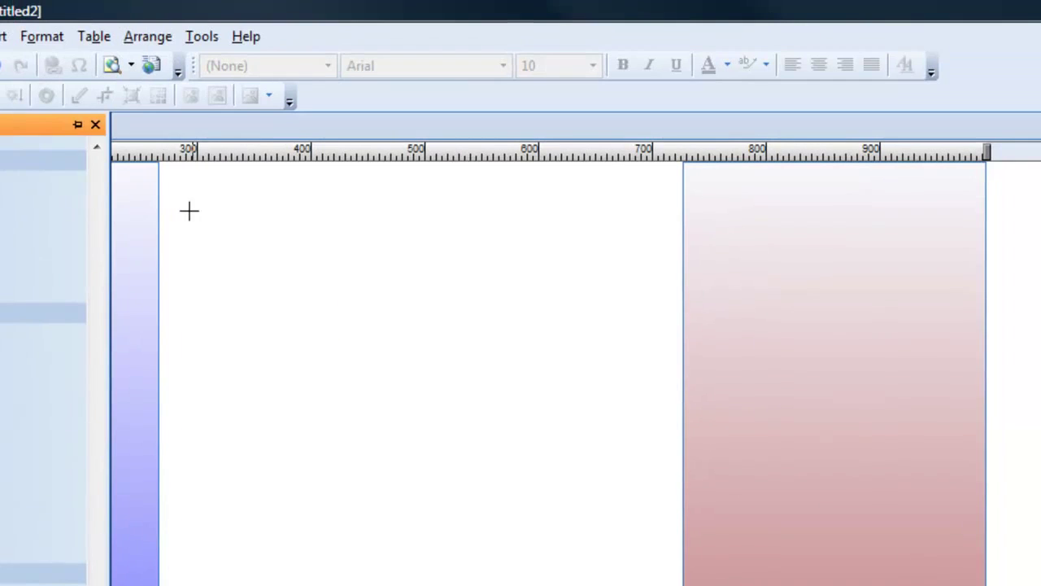
drag(184, 204, 659, 376)
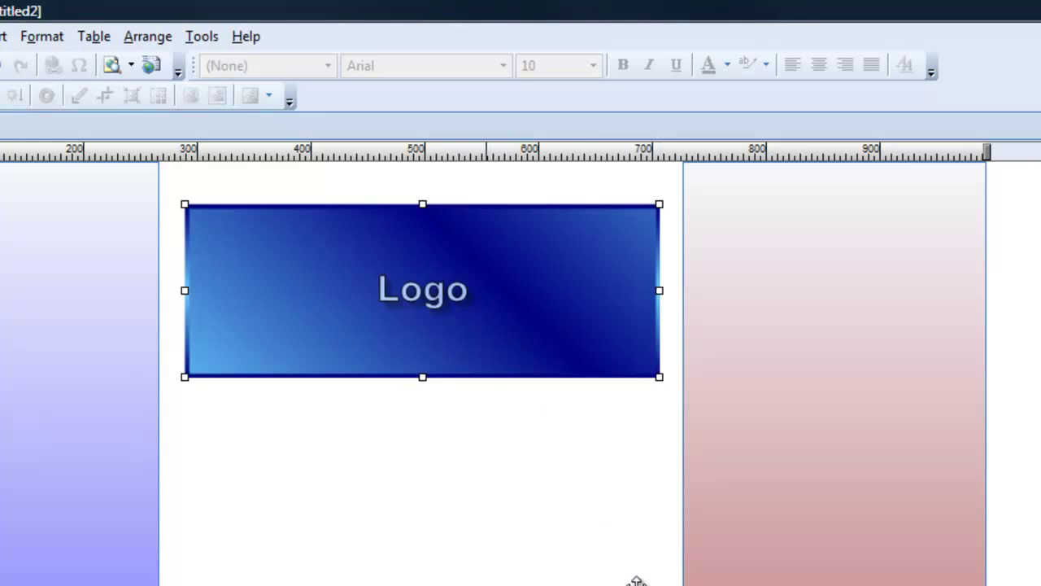
Change the logo's shape to a five-point star.
double_click(483, 318)
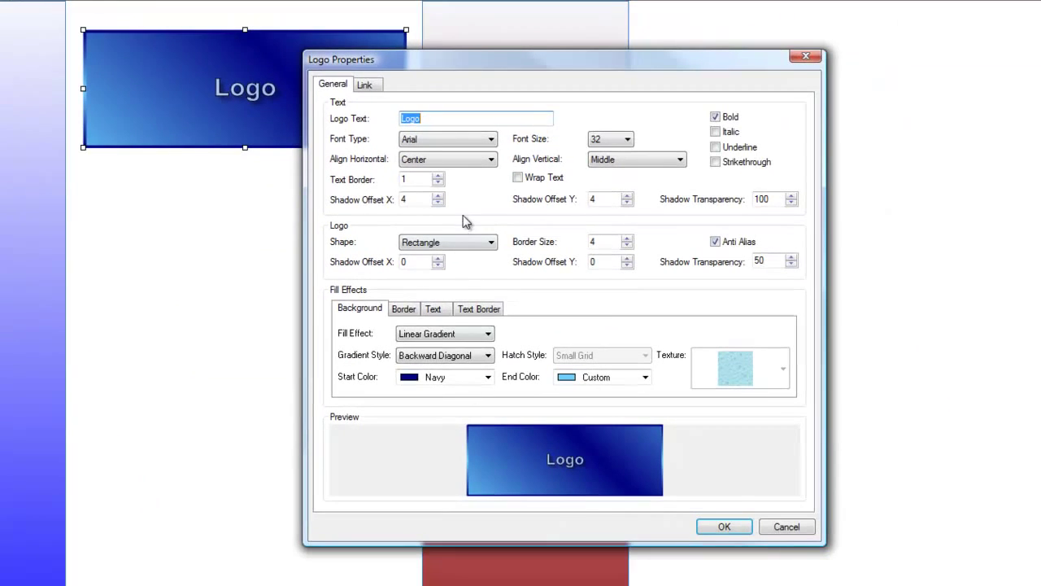
click(491, 242)
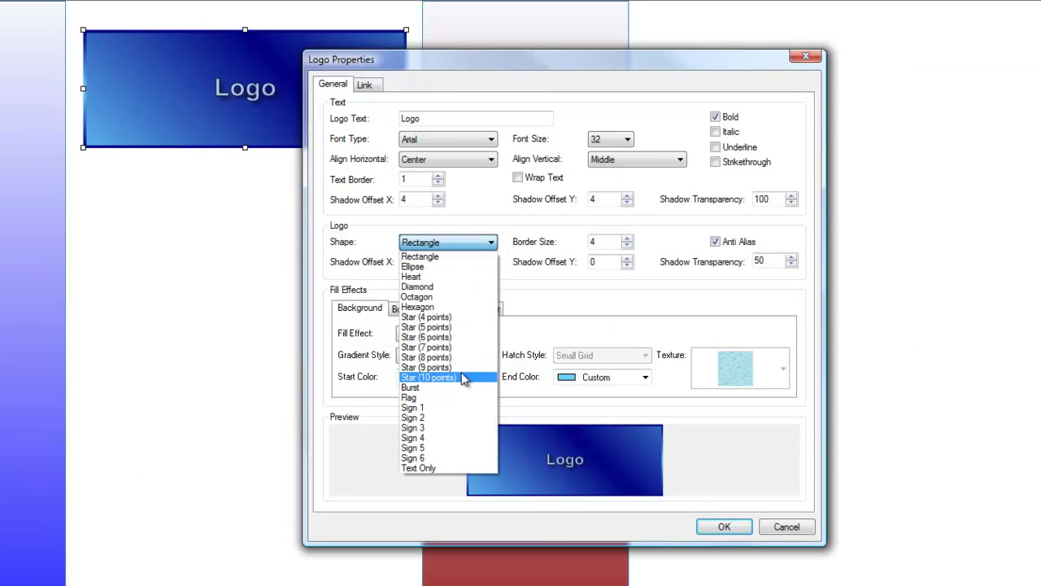
click(457, 358)
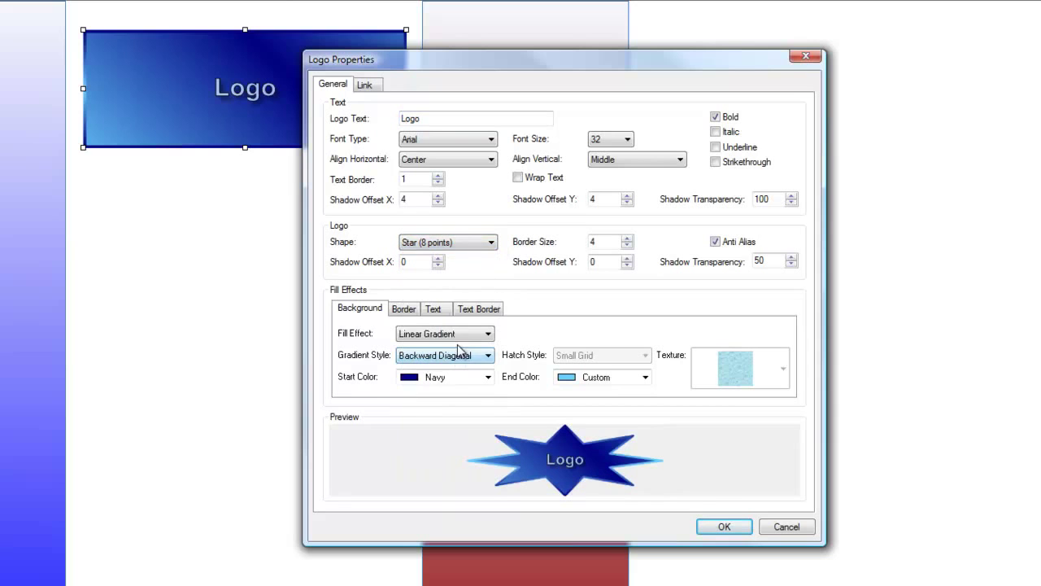
click(470, 242)
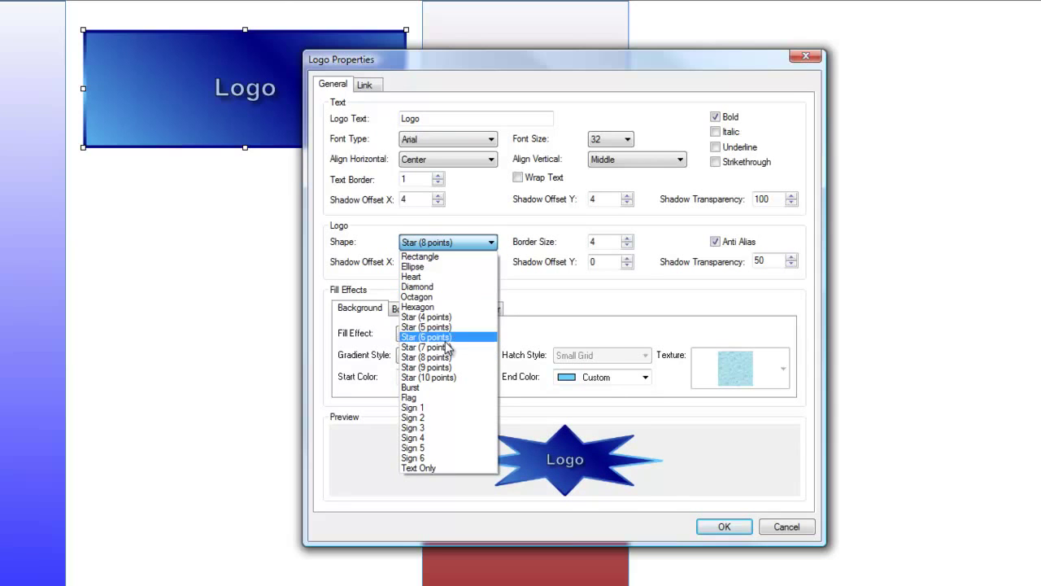
click(446, 327)
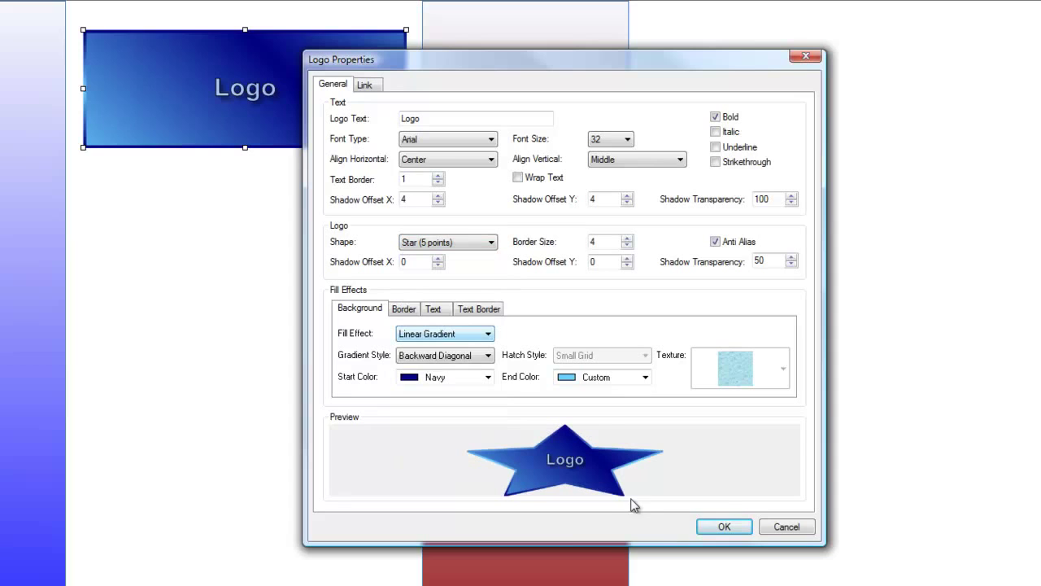
Set the logo text to 'Steves Classic Cars' at font size 28.
double_click(437, 118)
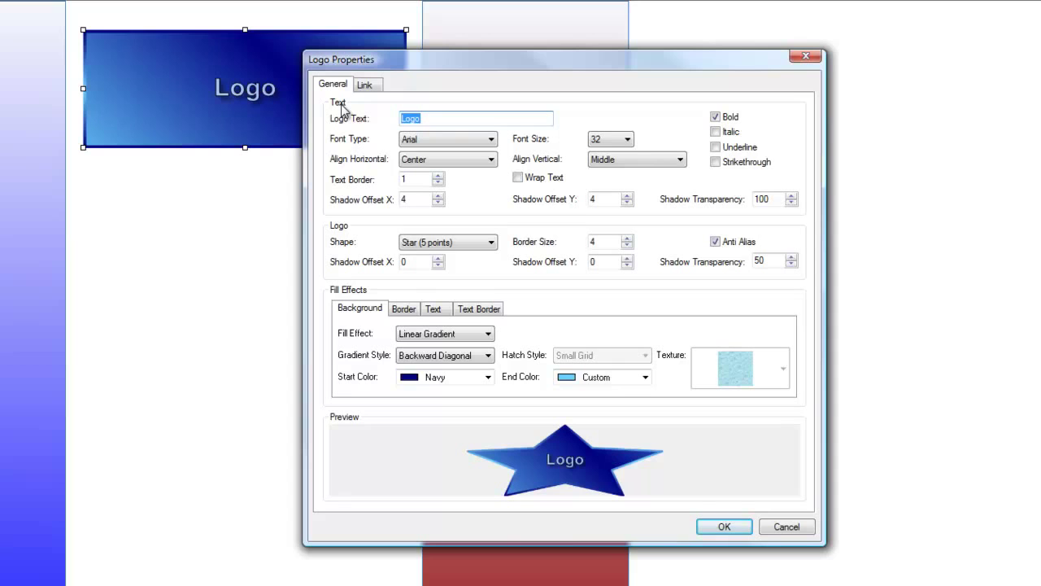
text(Steves Clas)
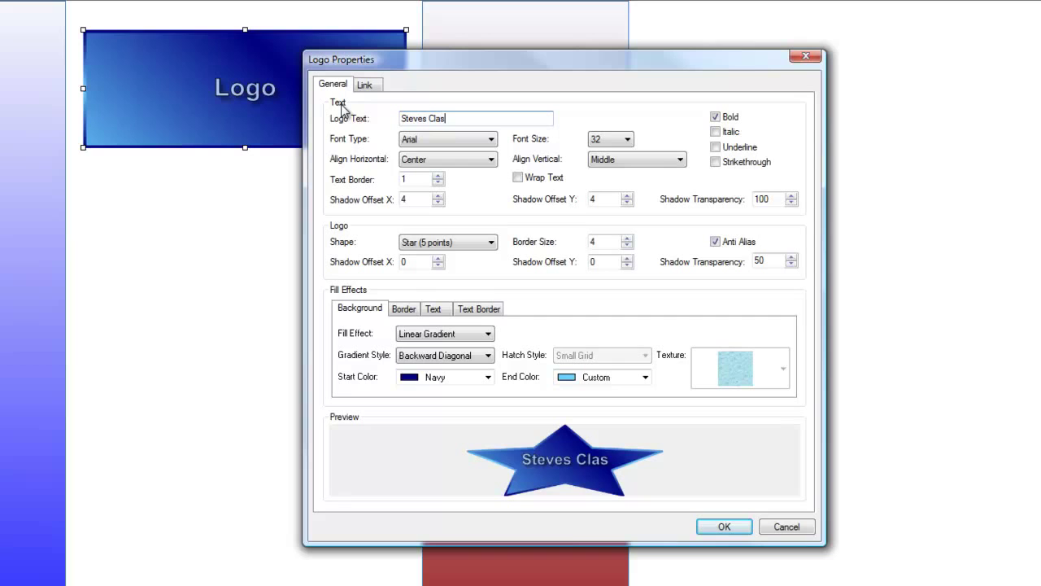
text(sic Cars)
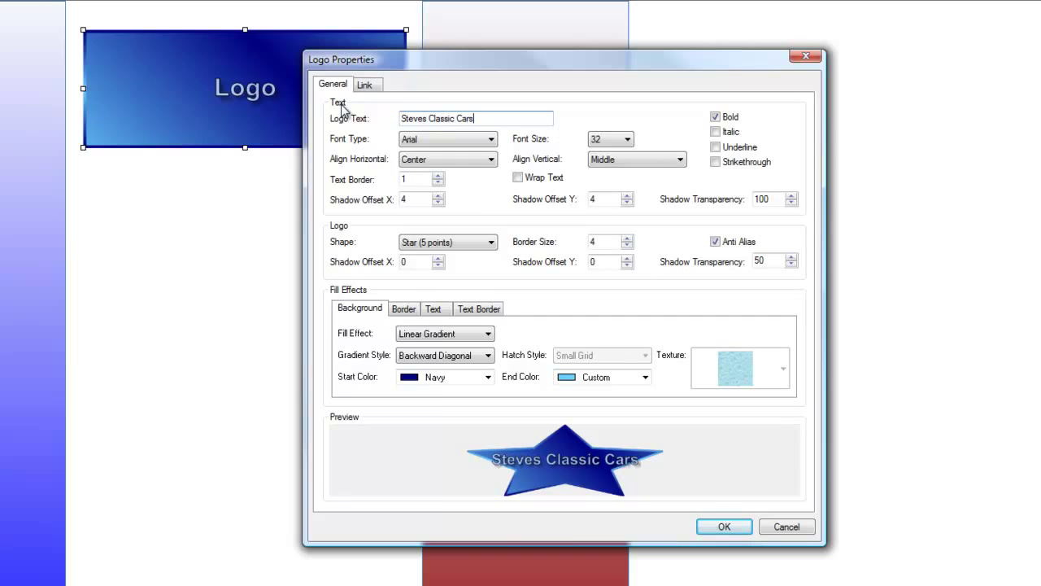
click(625, 140)
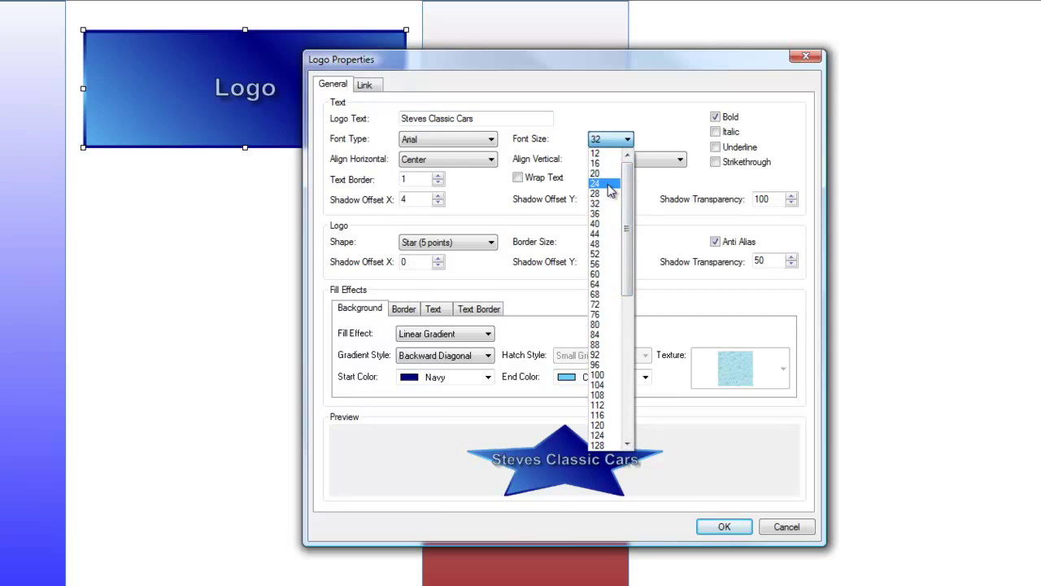
click(606, 174)
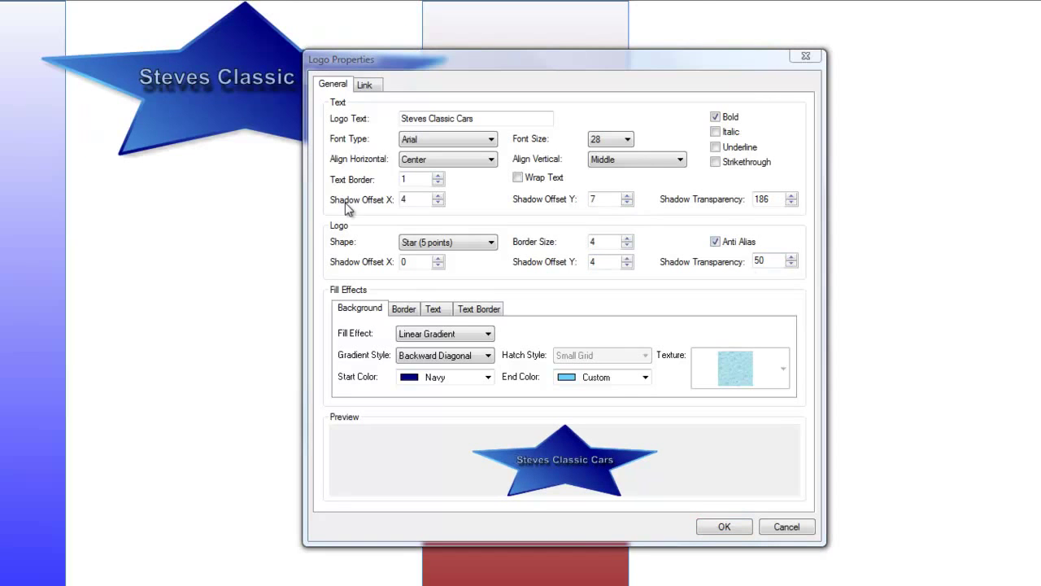
Raise the logo's shadow offset Y to 13, set its border start colour to Lime, and apply.
click(626, 196)
click(627, 196)
click(626, 196)
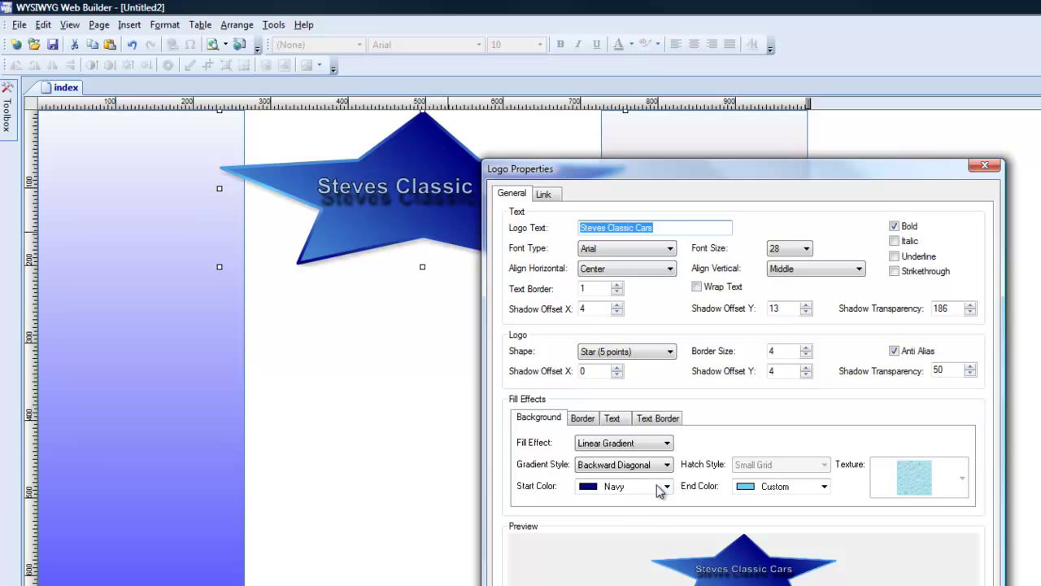
click(583, 418)
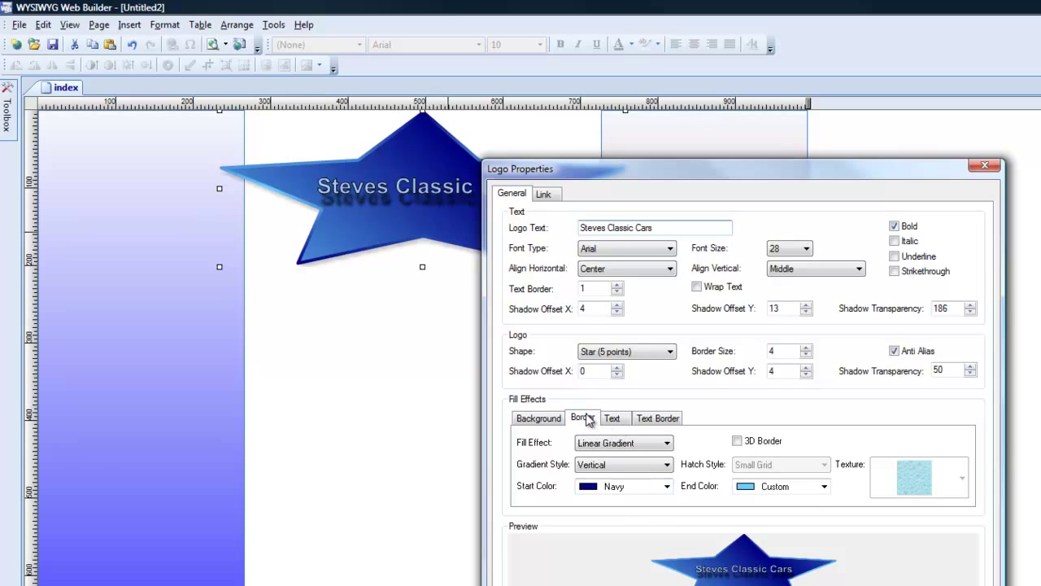
click(532, 390)
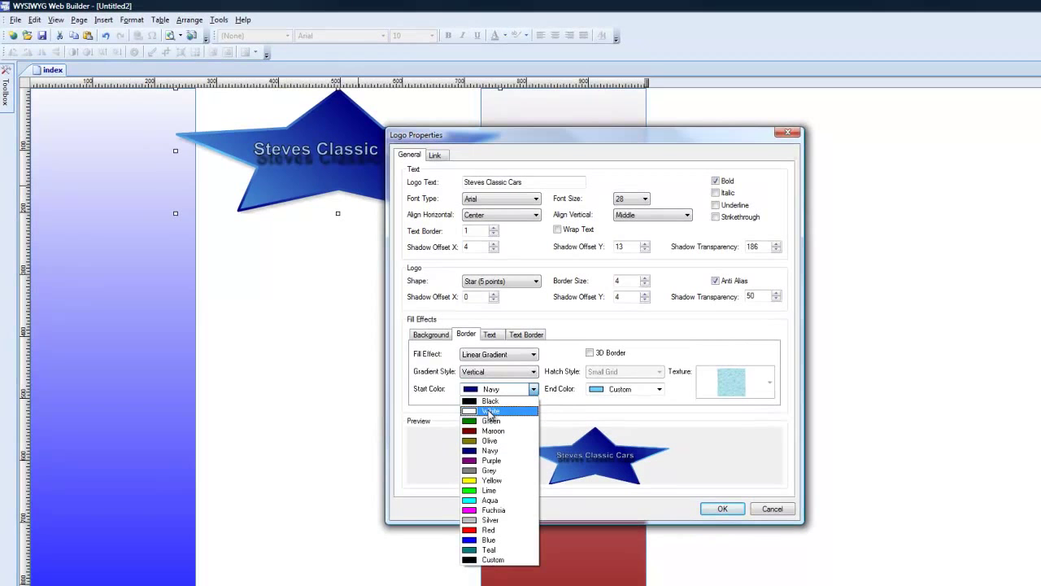
click(491, 490)
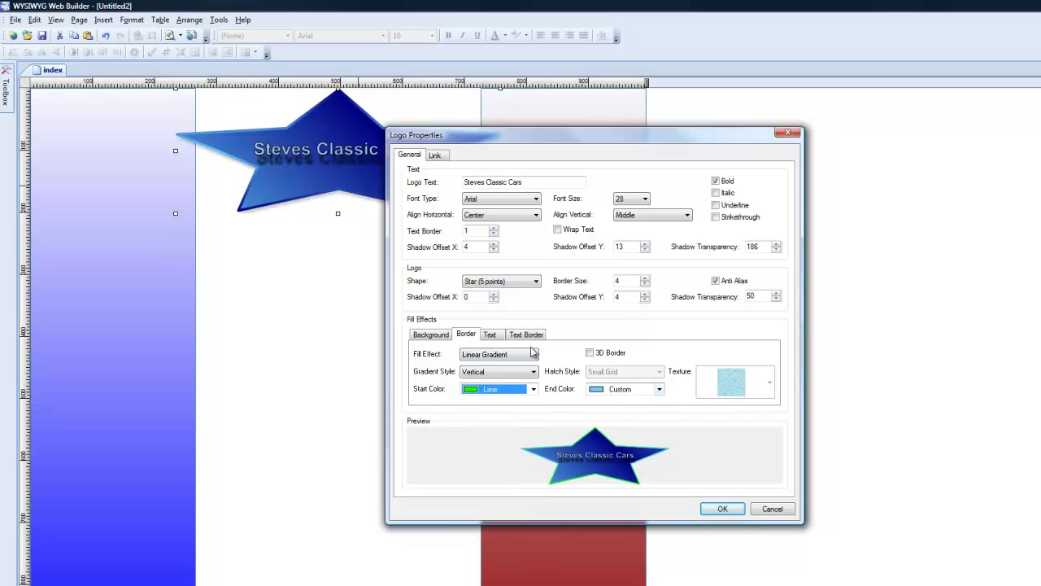
click(719, 509)
Nudge the star logo slightly left, then preview the page in the browser.
click(384, 333)
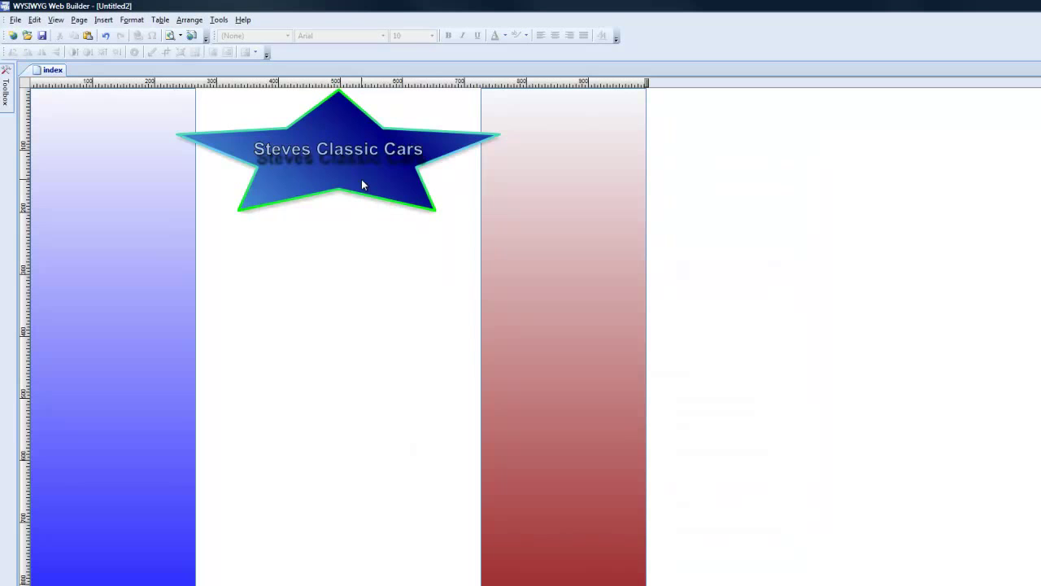
drag(361, 179, 331, 173)
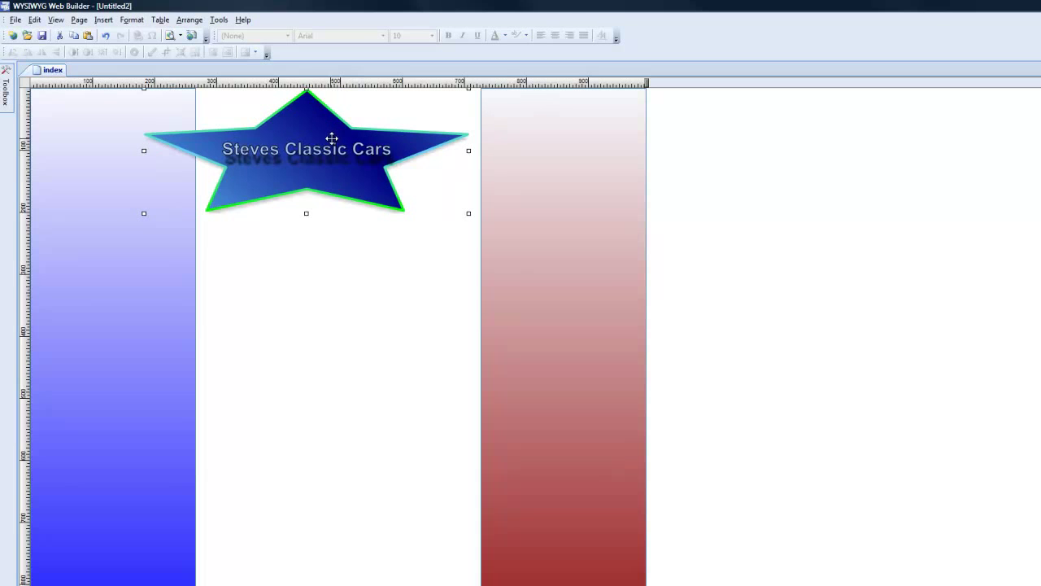
drag(331, 138, 358, 132)
click(406, 336)
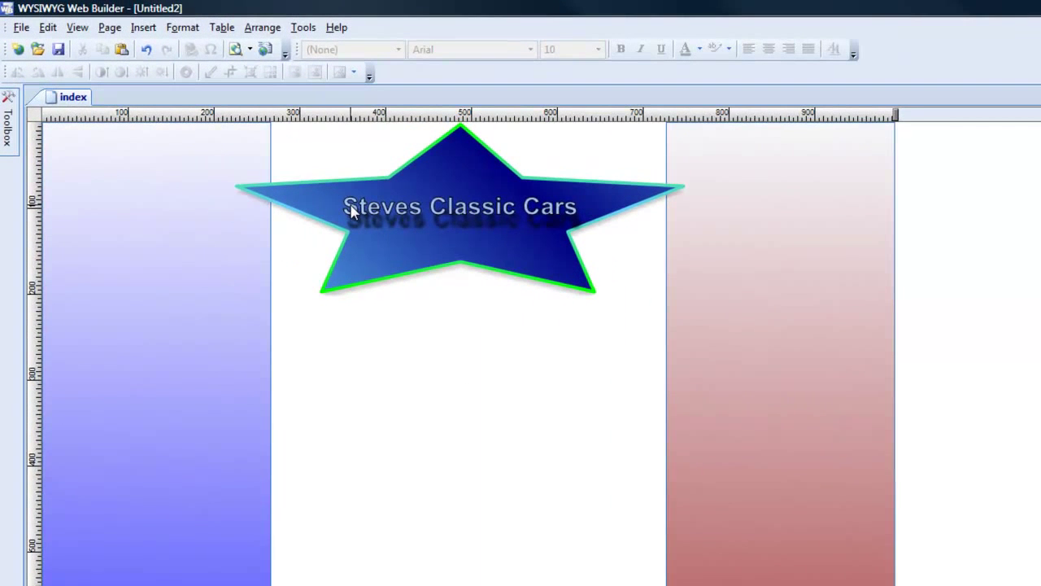
click(242, 51)
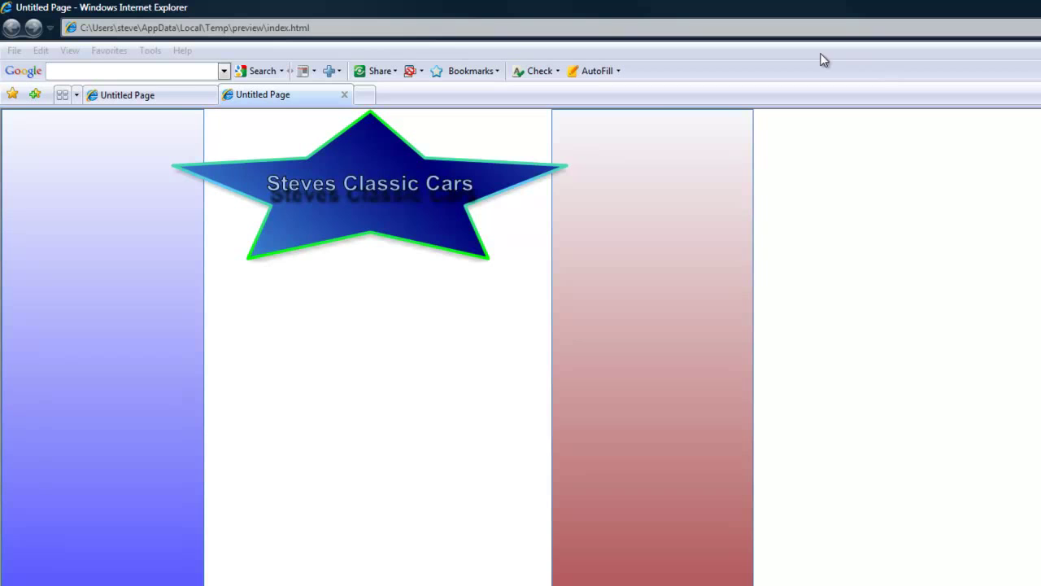
Close the Internet Explorer preview with Alt+F4 to return to the editor.
key(alt+F4)
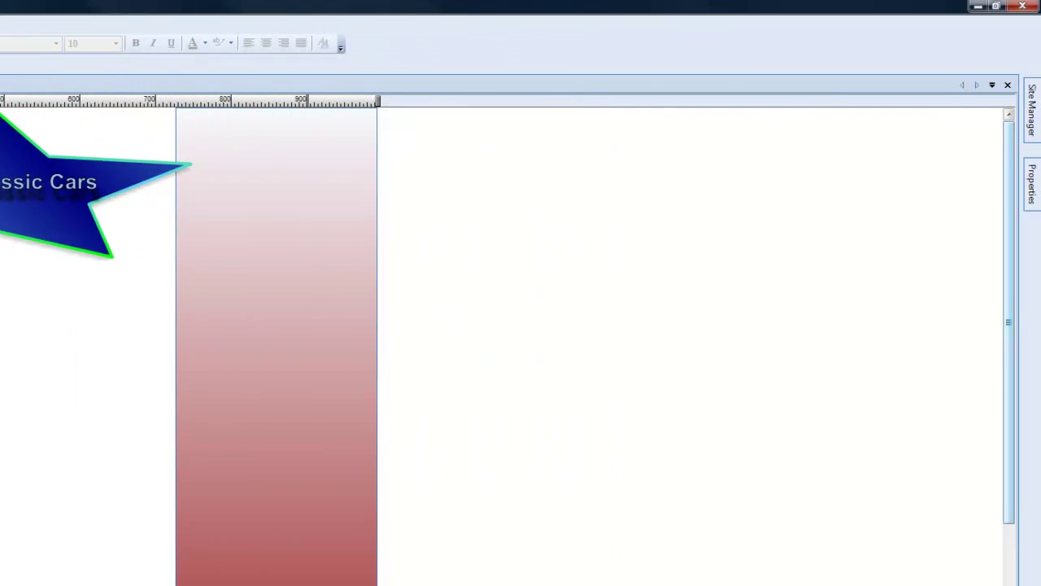
Open the index page's Page Properties from Site Manager and expand the Center Page dropdown.
click(1032, 109)
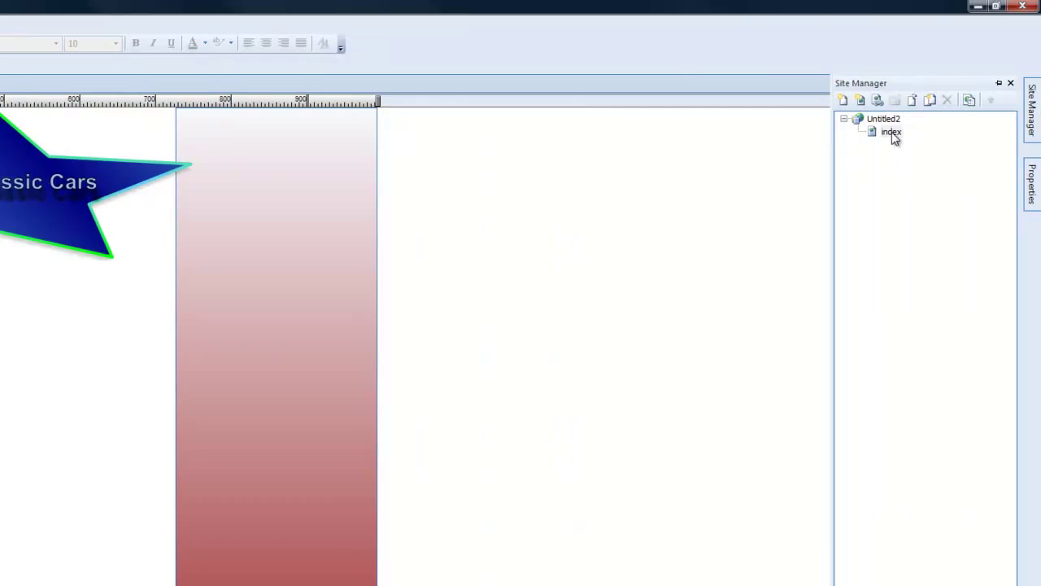
click(892, 133)
right_click(891, 133)
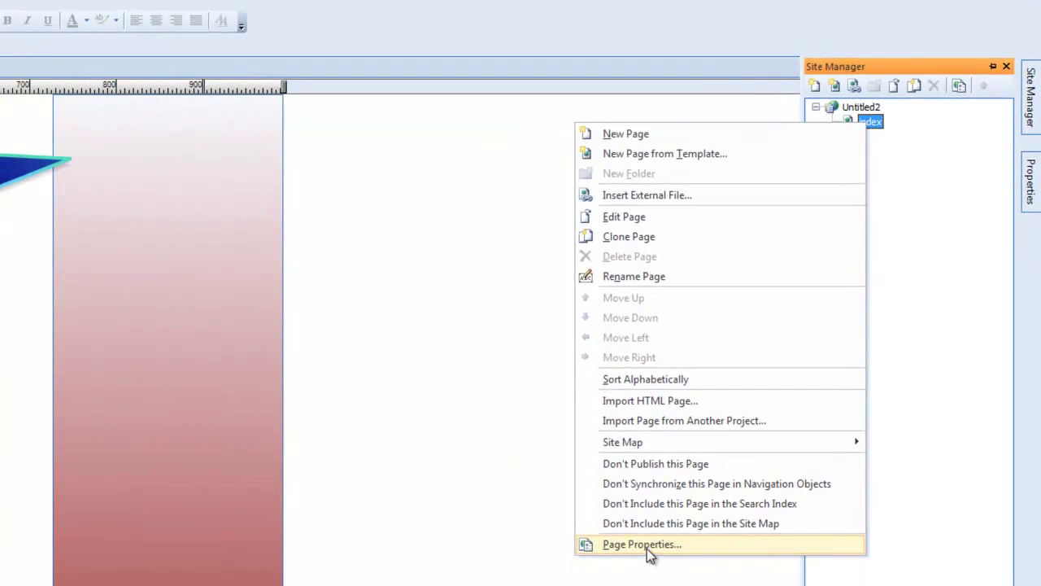
click(645, 547)
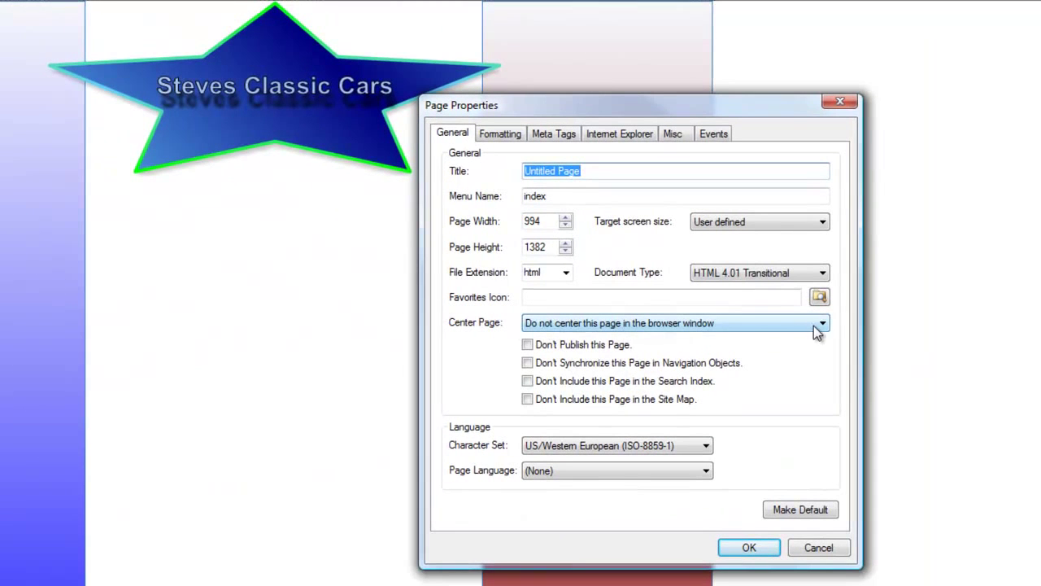
click(817, 324)
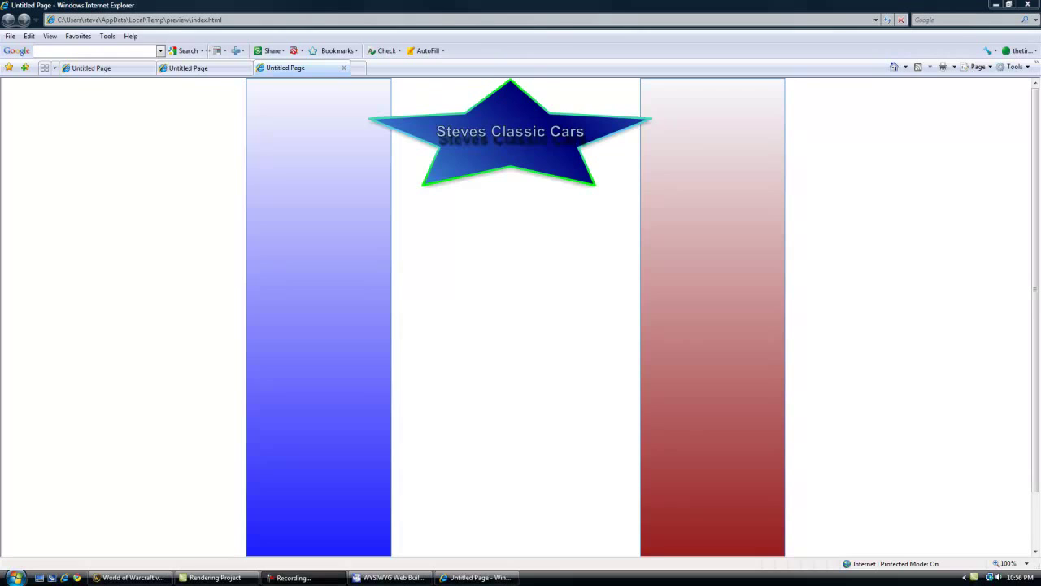
Close the extra Untitled Page preview tab and switch back to WYSIWYG Web Builder.
click(344, 68)
click(344, 69)
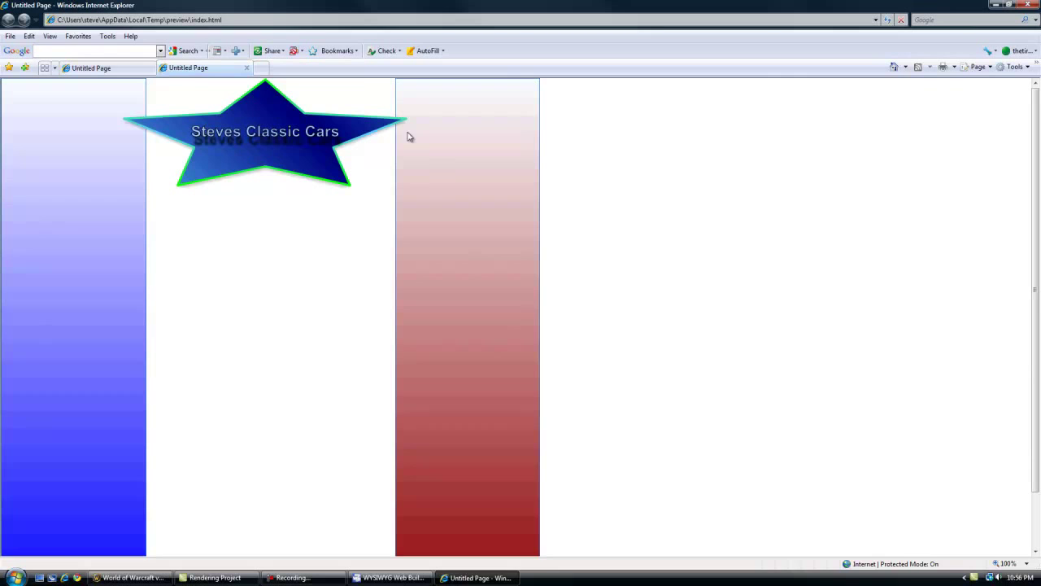
click(390, 577)
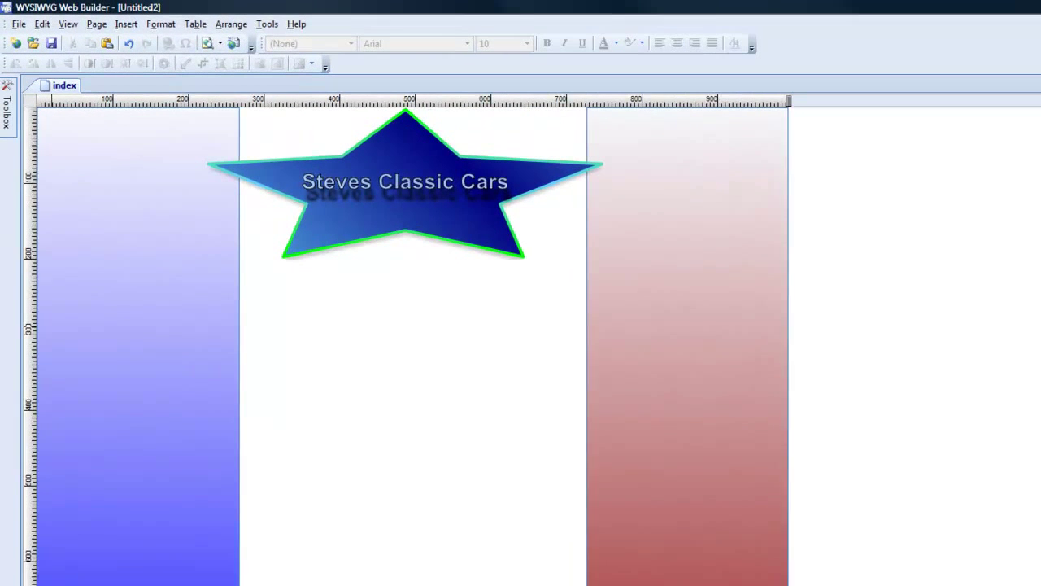
Pin the Toolbox, Site Manager and Properties panels so they stay docked around the page.
mouse_move(7, 112)
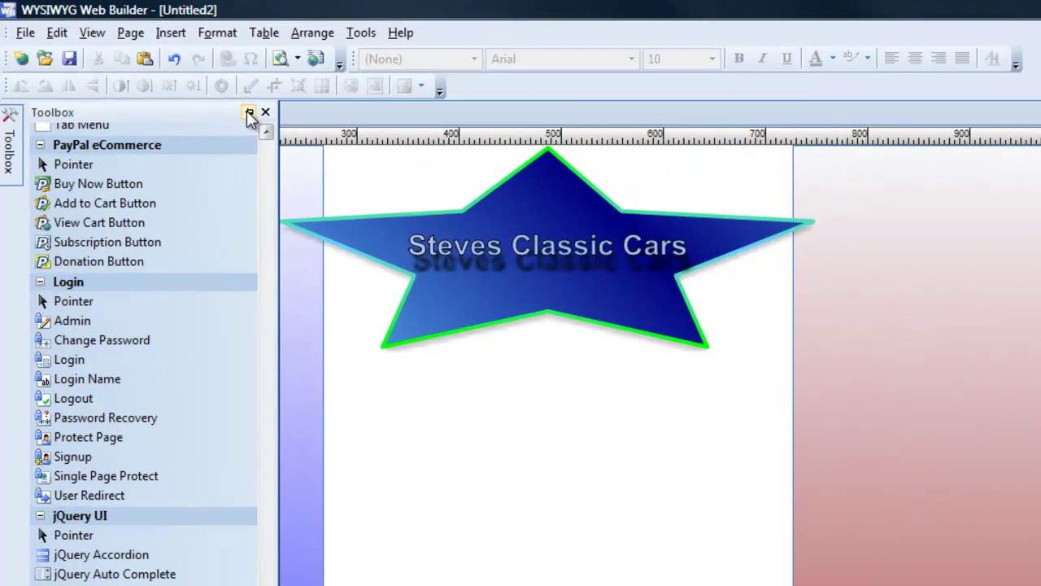
click(189, 84)
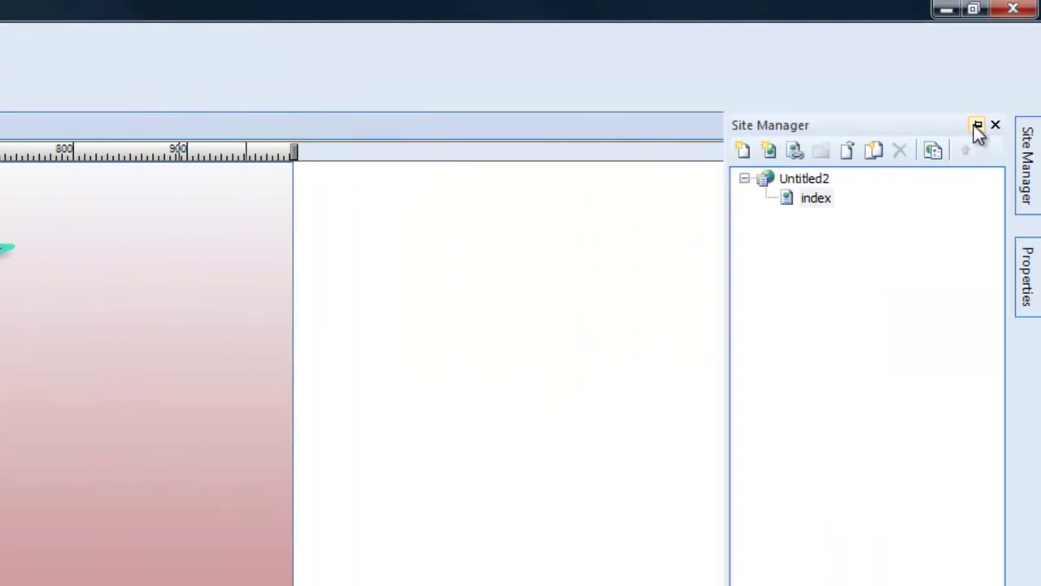
click(977, 125)
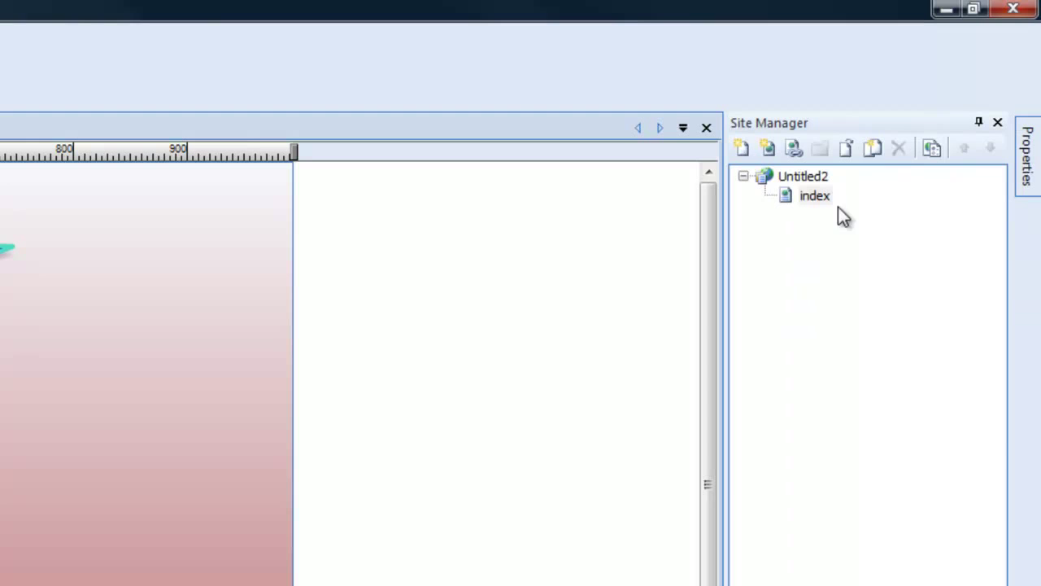
mouse_move(1027, 167)
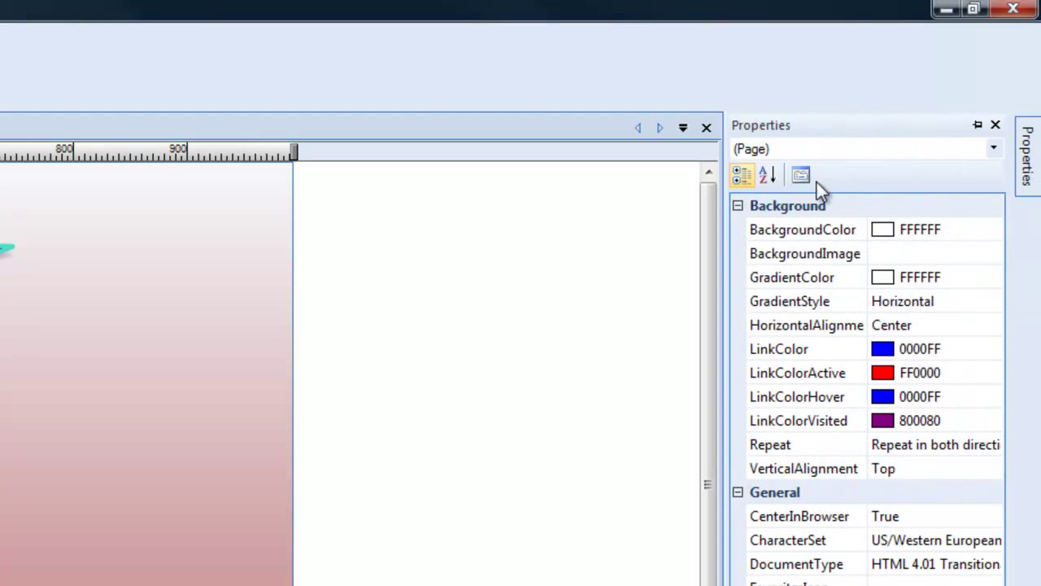
click(994, 125)
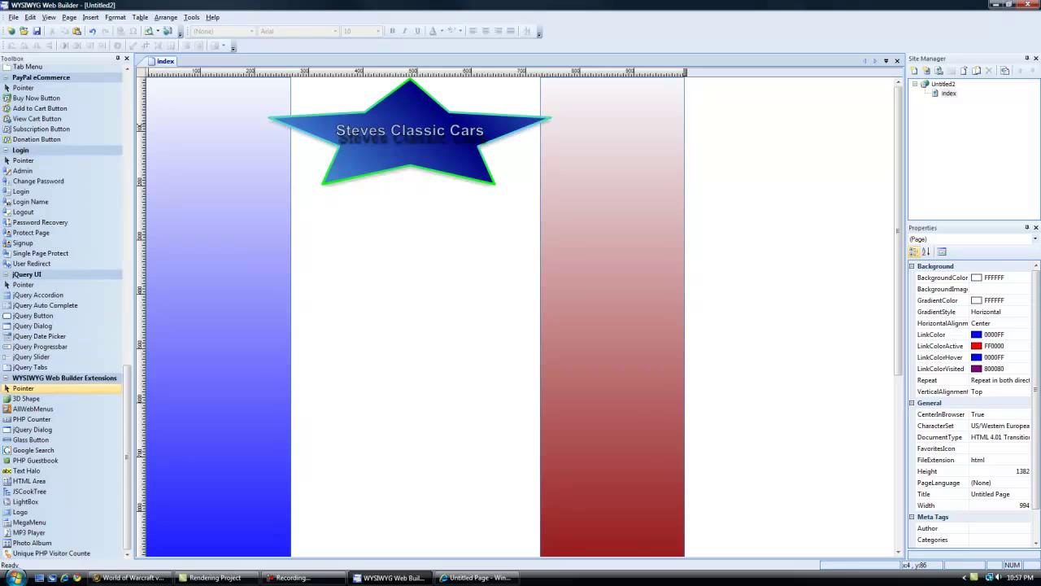
Add a new blank page, page1, under the Untitled2 site root in Site Manager.
scroll(61, 326, up, 10)
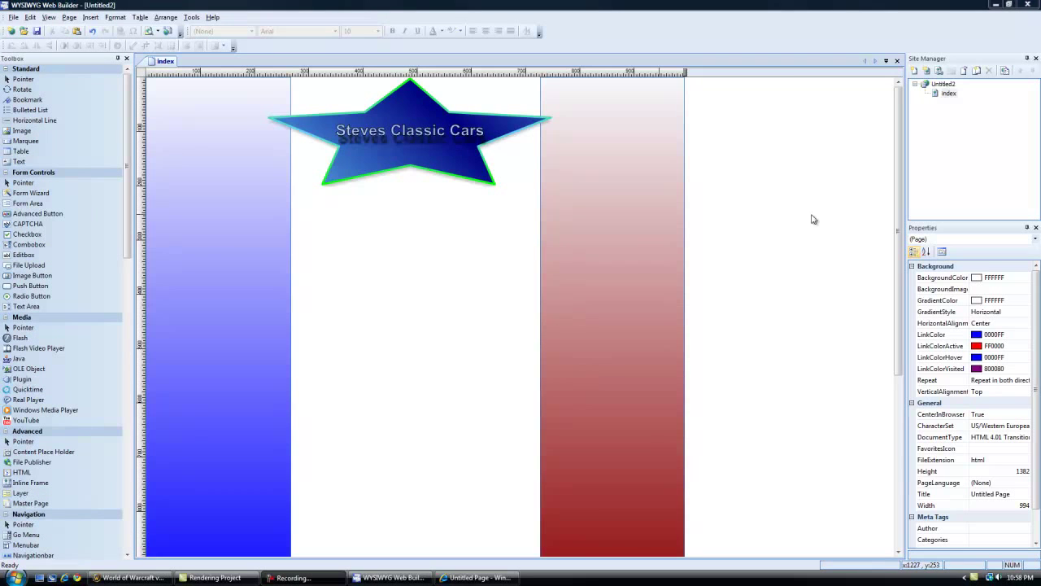
click(949, 96)
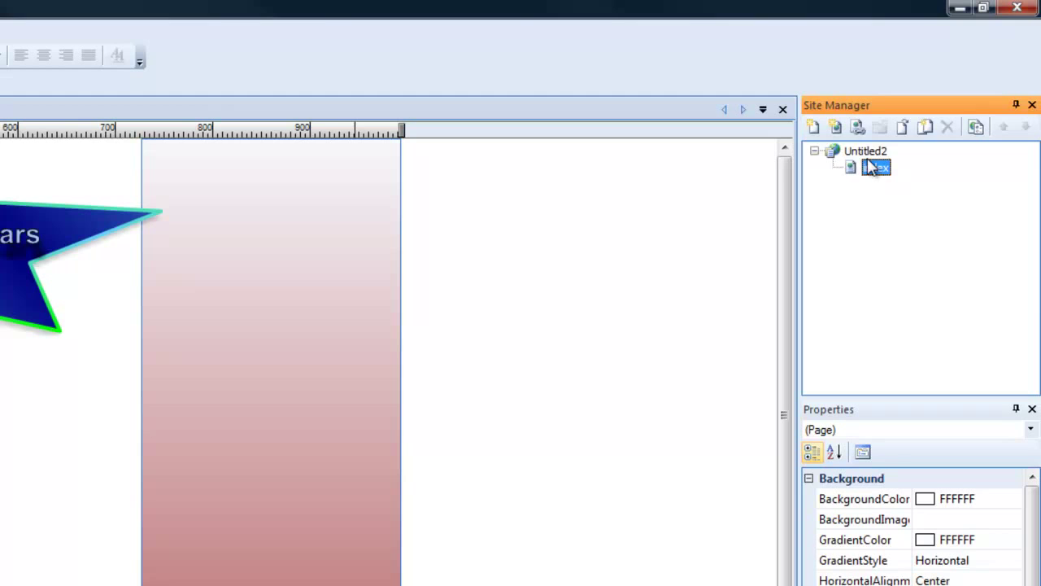
click(864, 152)
right_click(863, 148)
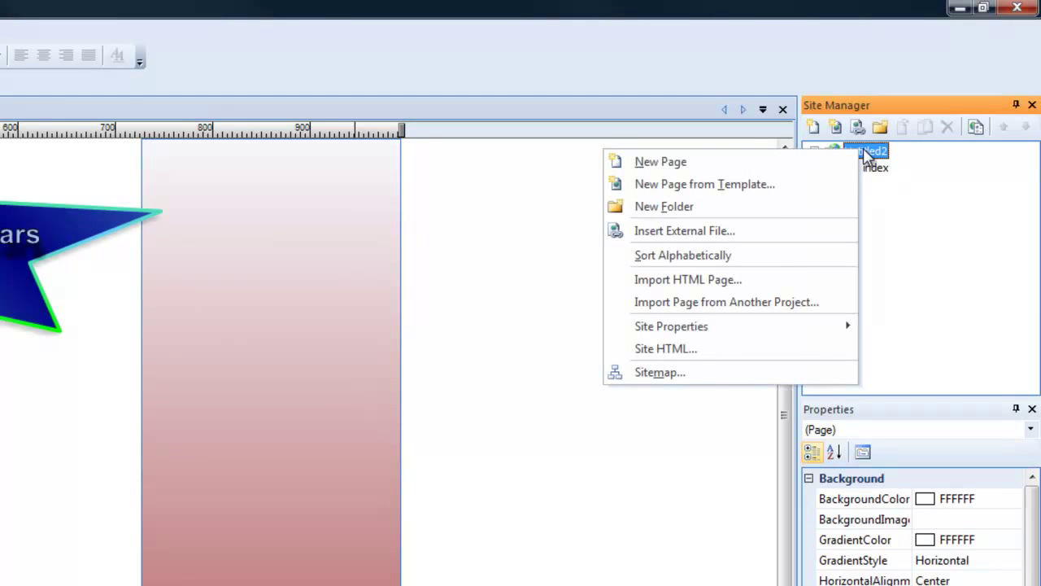
click(665, 163)
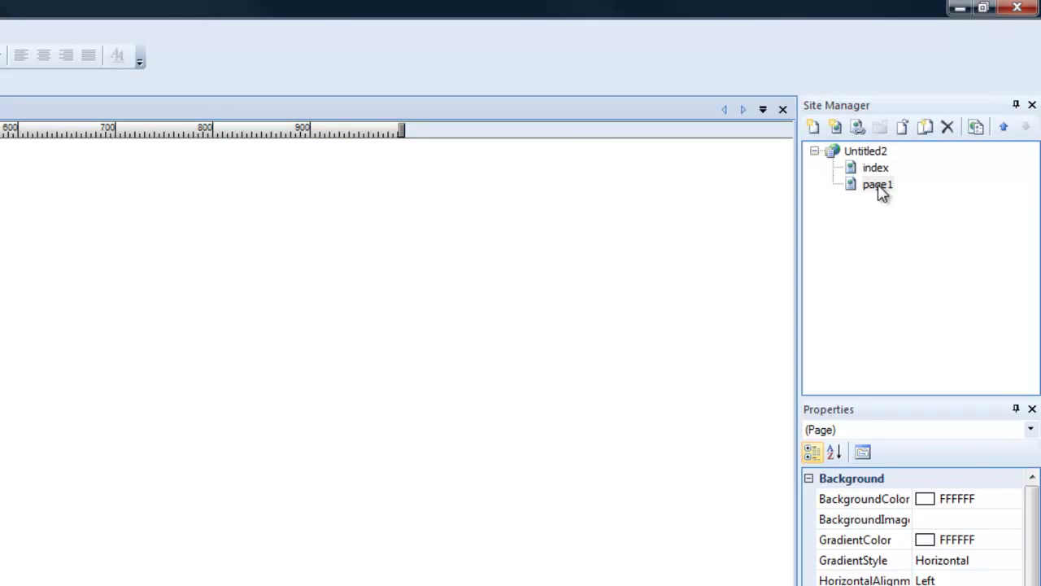
right_click(863, 152)
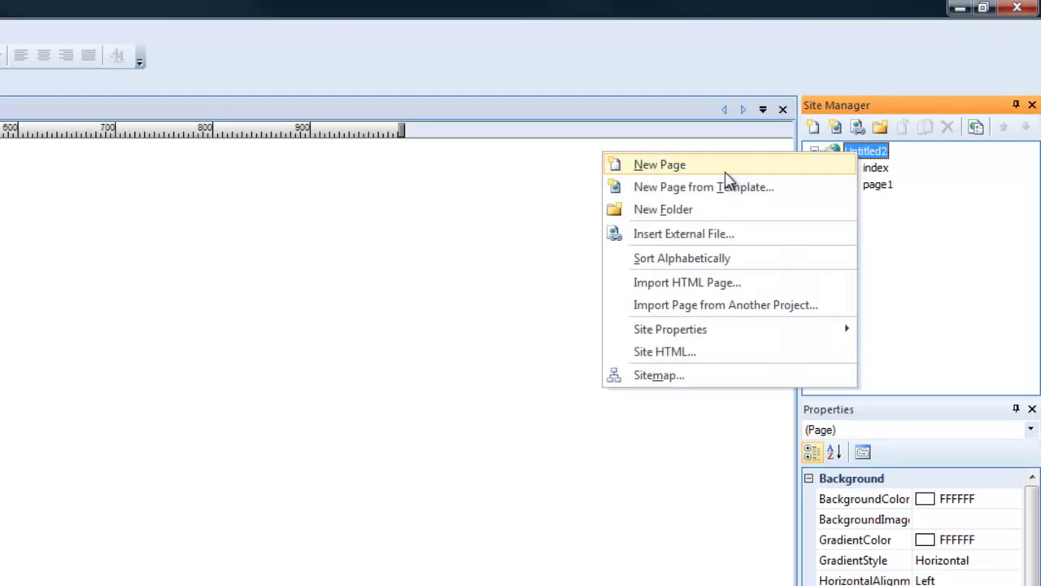
Create page2 from the GOEMO - Blog-Look 1 template, then open page1 for editing.
click(701, 194)
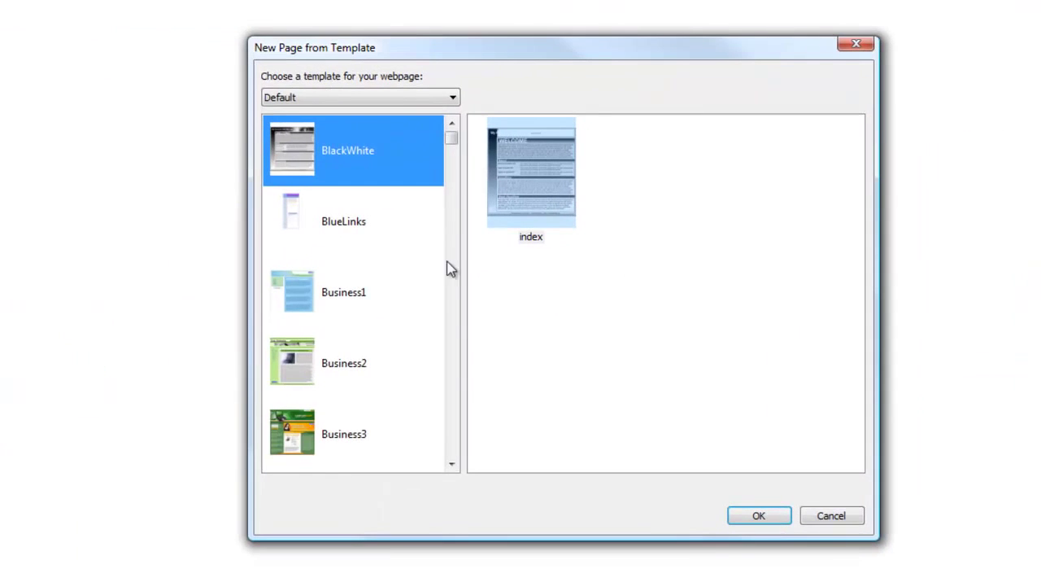
click(454, 159)
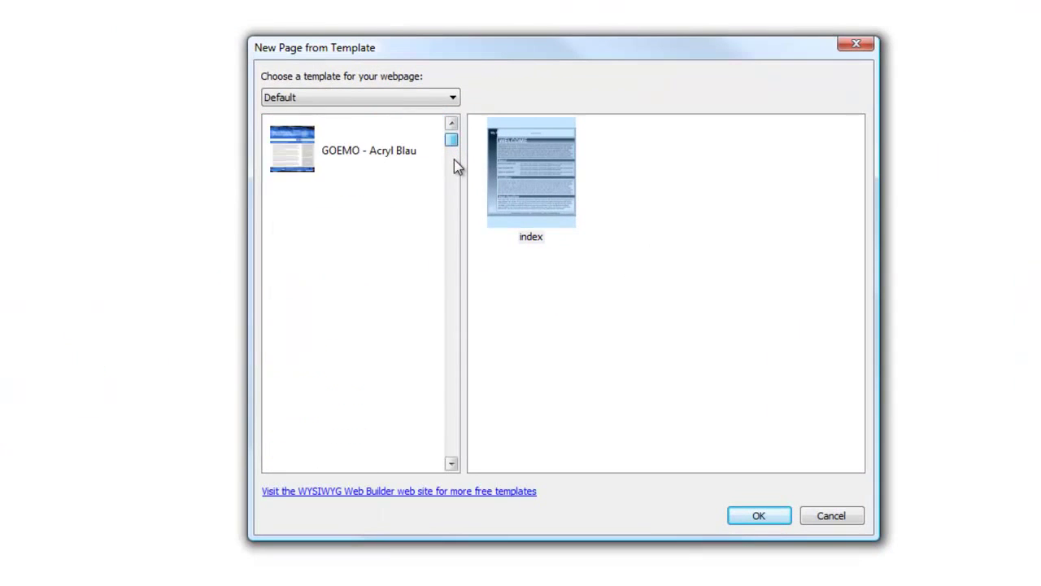
click(454, 159)
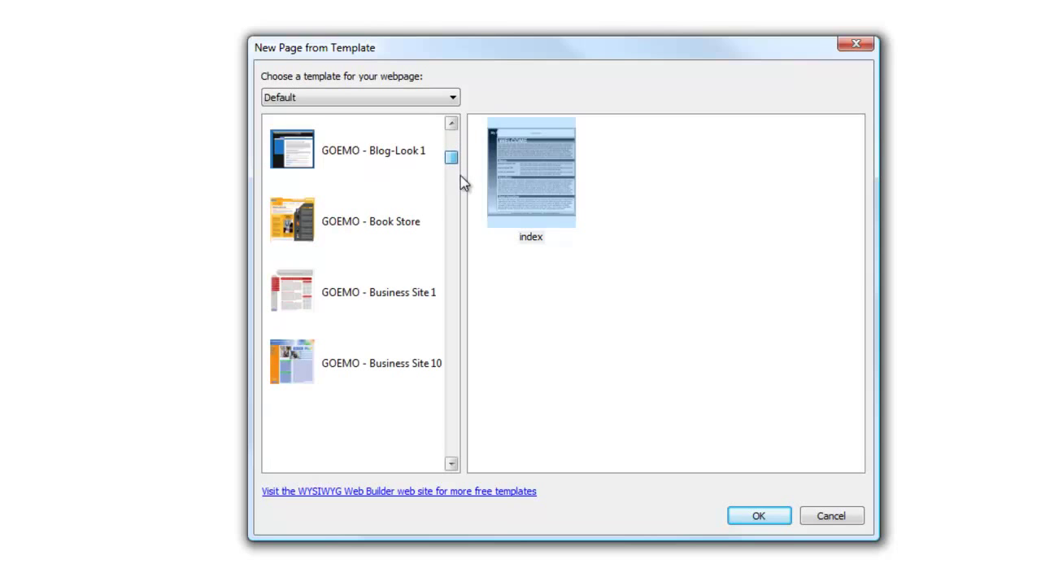
click(322, 167)
click(755, 516)
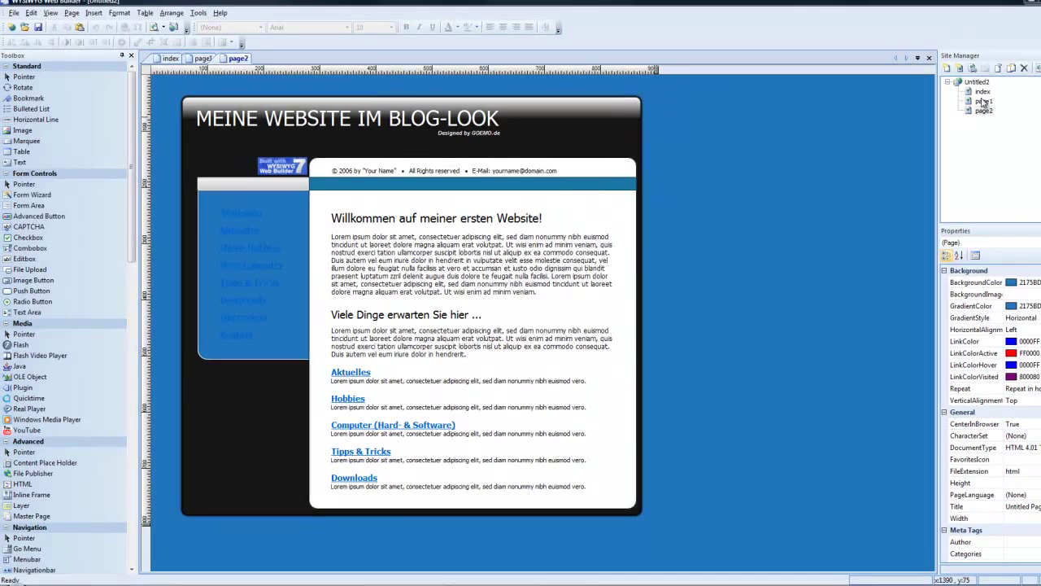
double_click(983, 101)
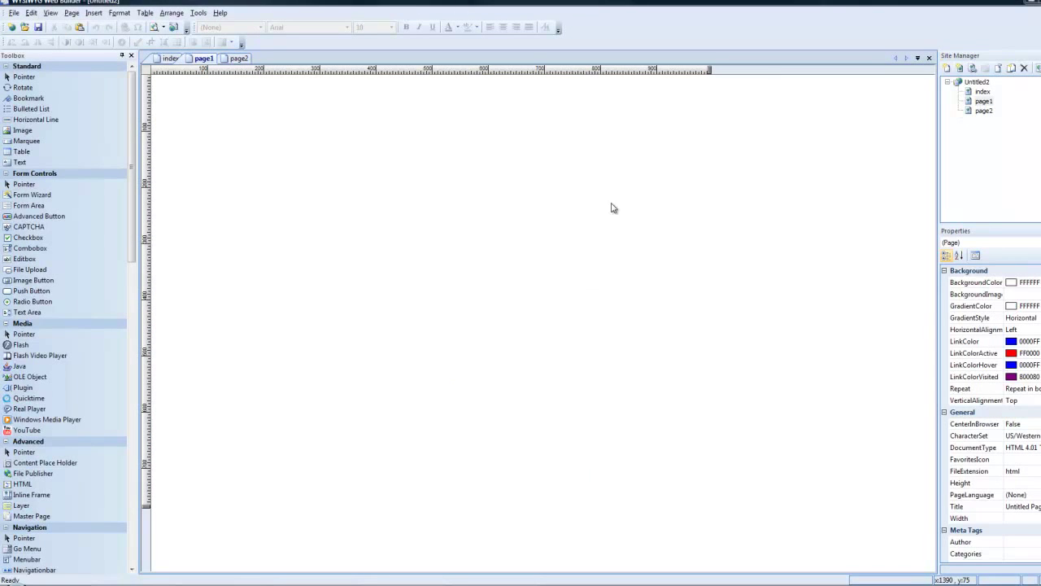
Reopen index and place a four-button Navigationbar over the blue left column.
double_click(981, 92)
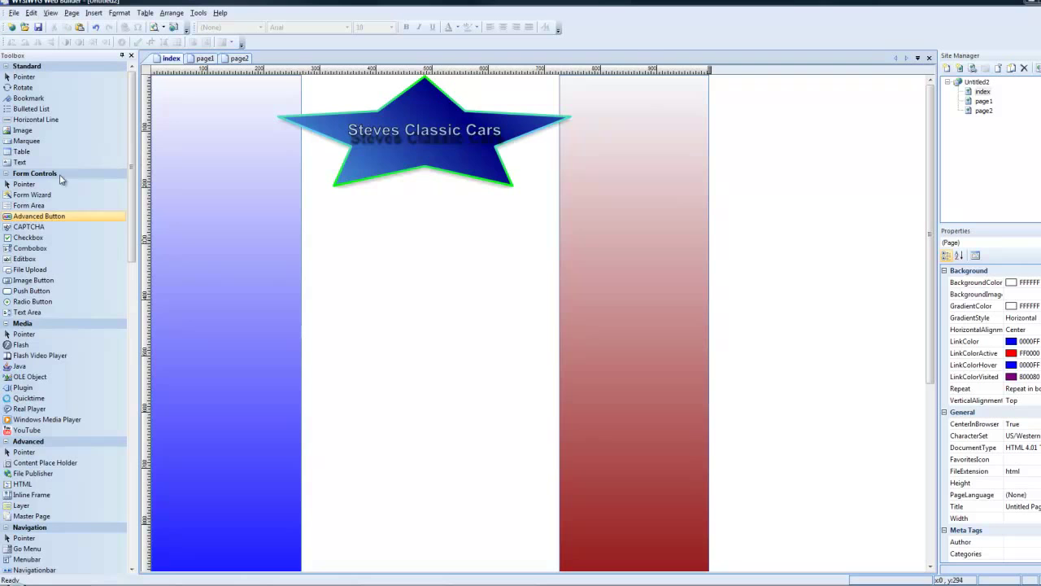
drag(135, 144, 133, 263)
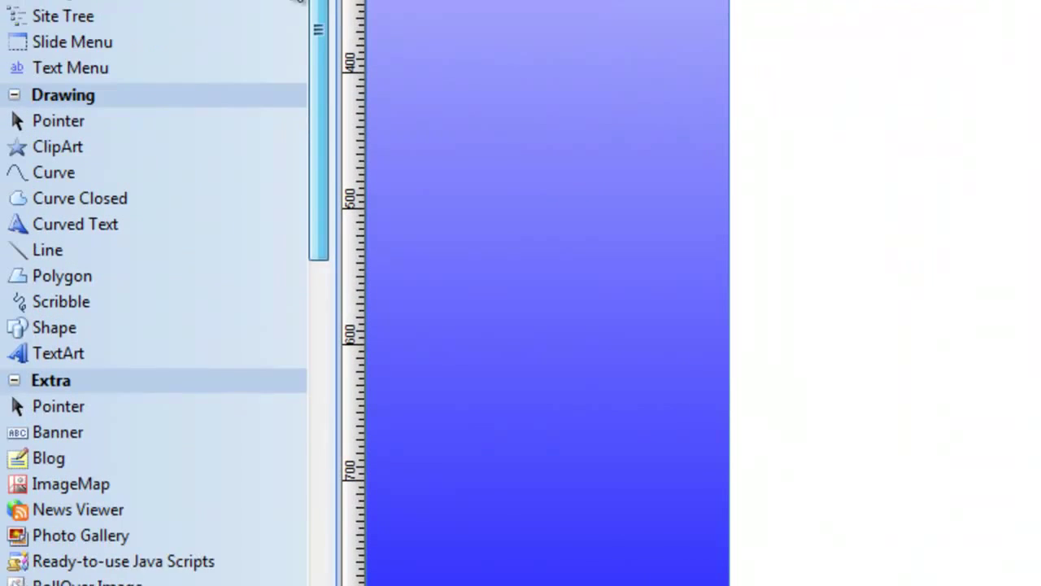
mouse_move(299, 2)
mouse_down()
mouse_move(302, 266)
mouse_move(287, 100)
mouse_up()
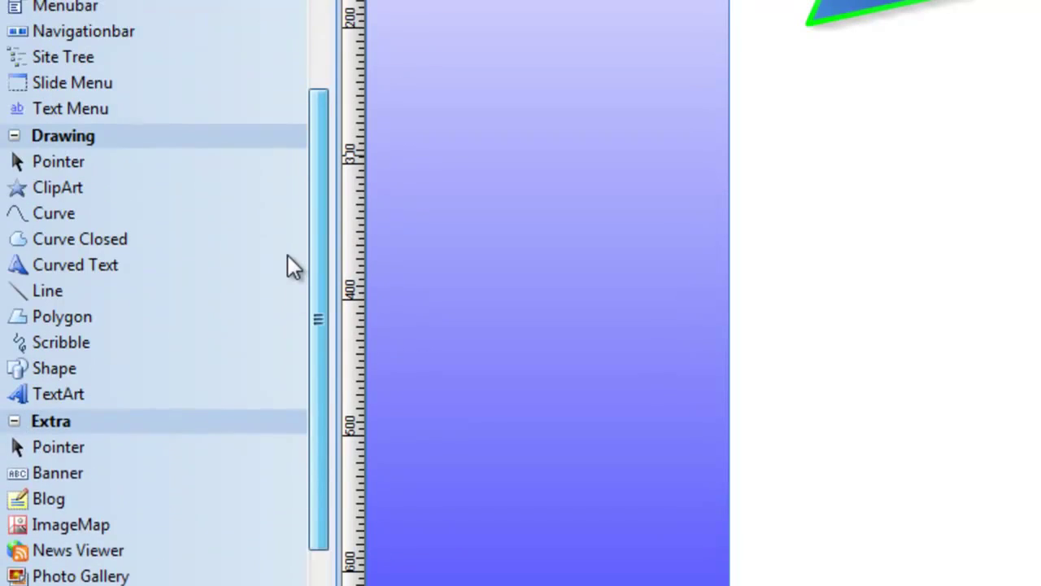
drag(287, 256, 286, 239)
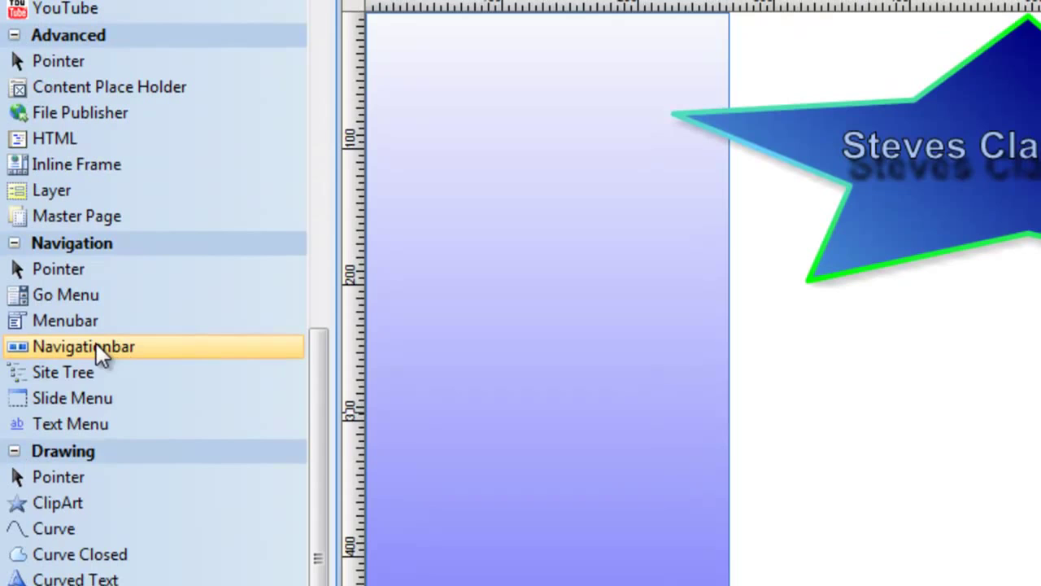
click(96, 344)
click(444, 413)
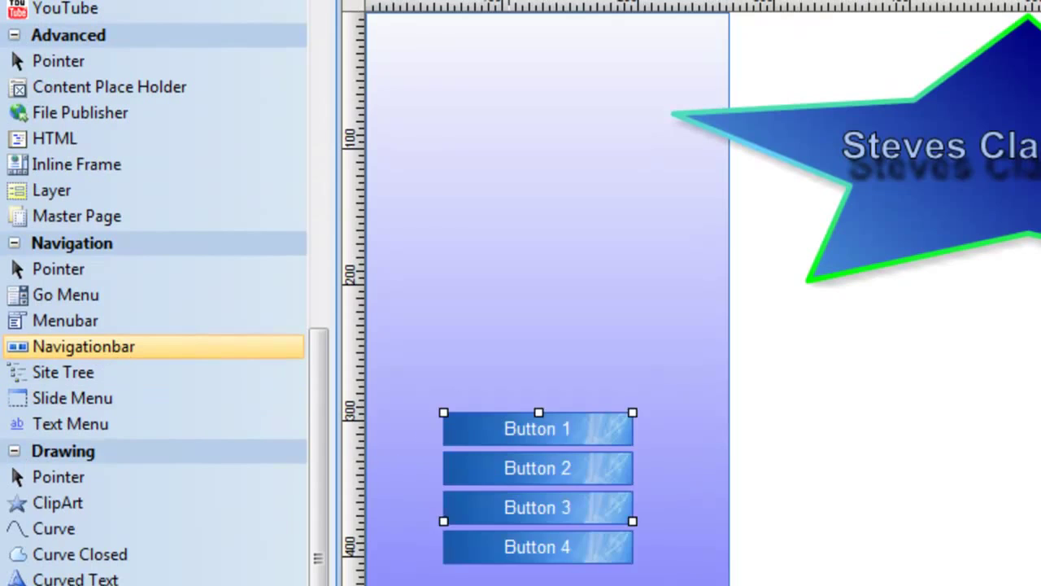
Rename the first two navigation buttons to red cars and blue cars.
double_click(516, 524)
click(1032, 331)
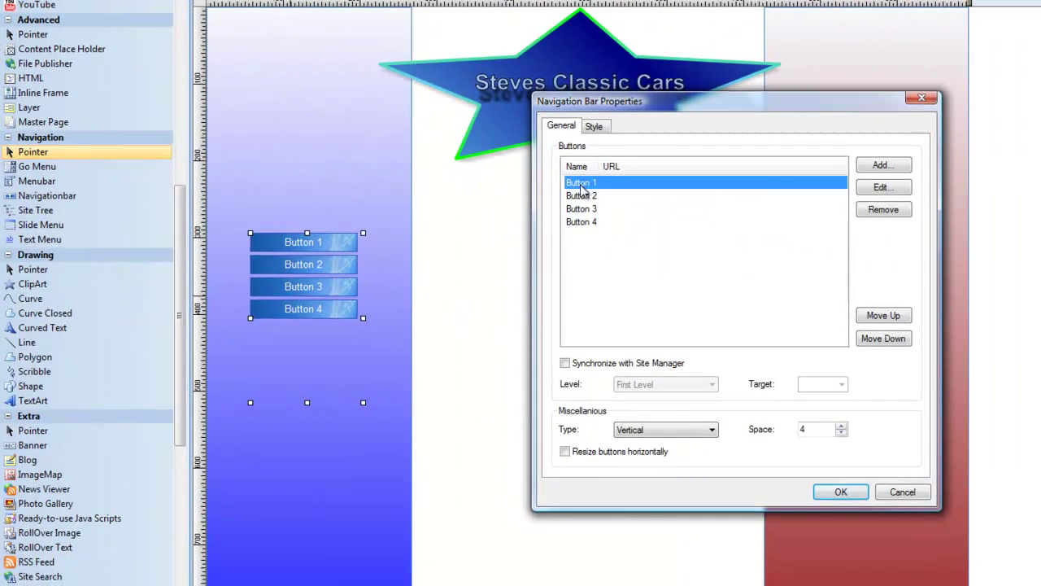
click(903, 189)
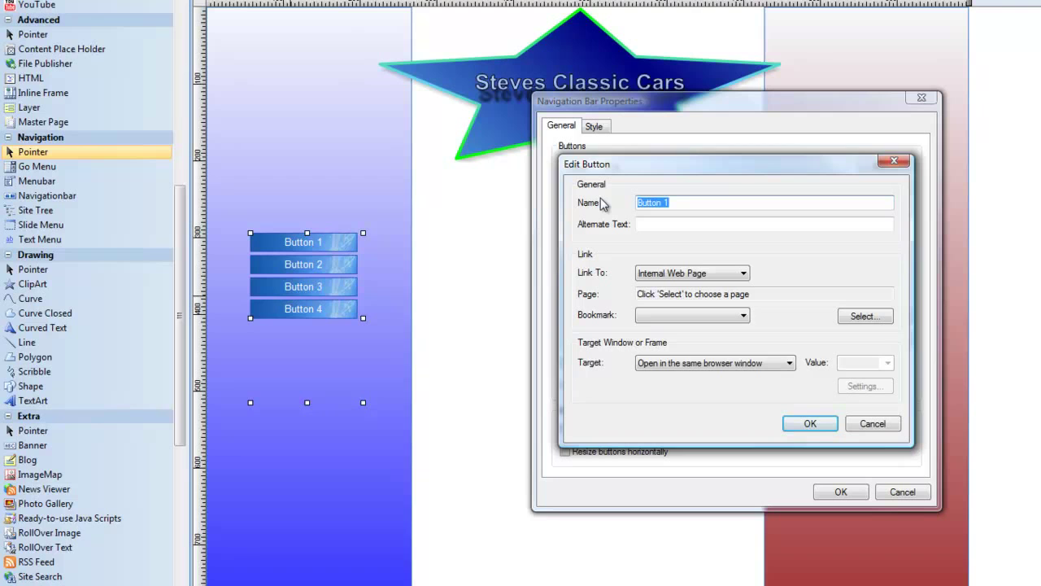
text(red cars)
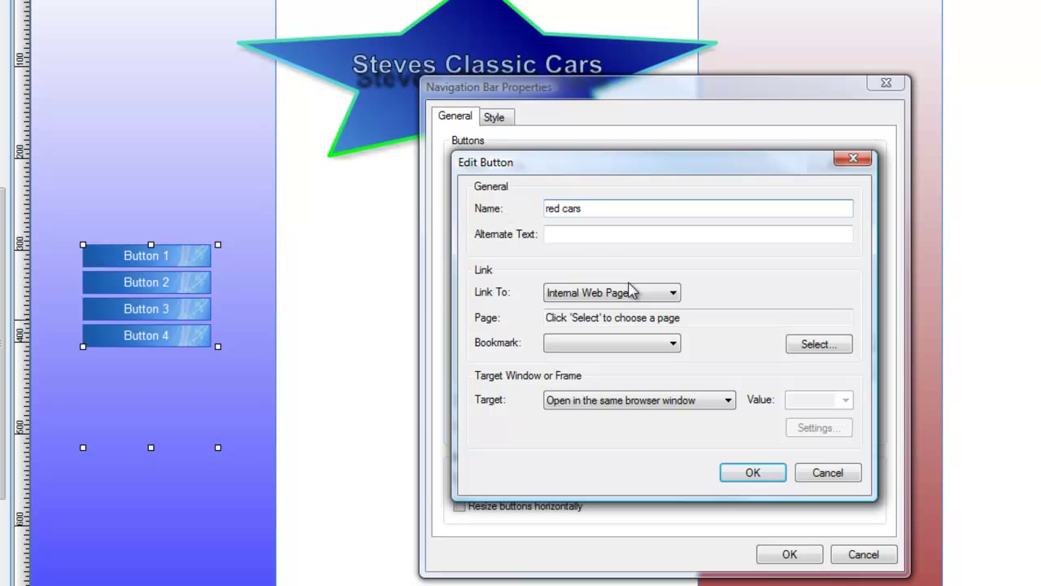
click(746, 470)
click(487, 201)
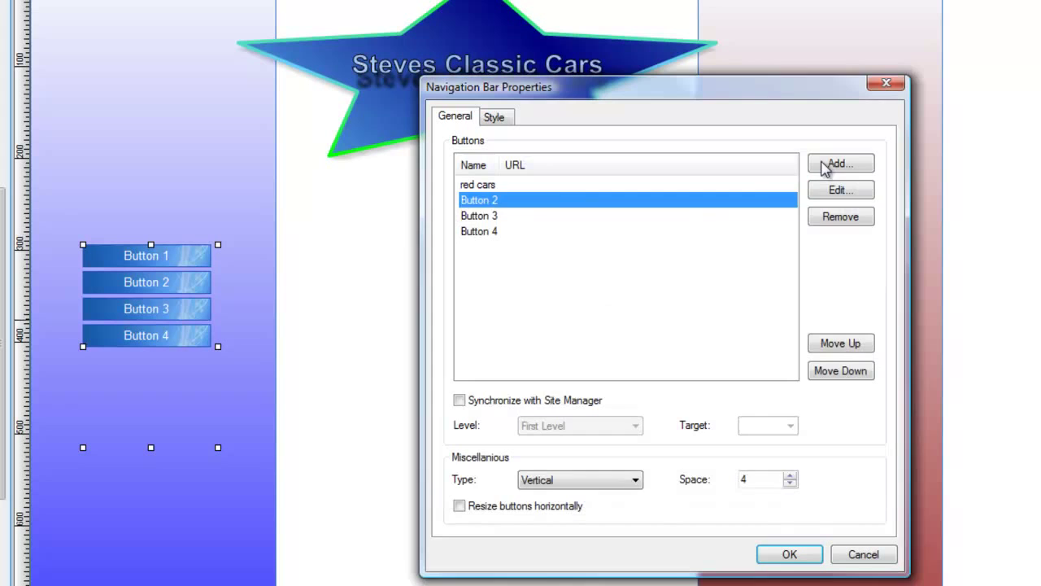
click(838, 164)
click(827, 472)
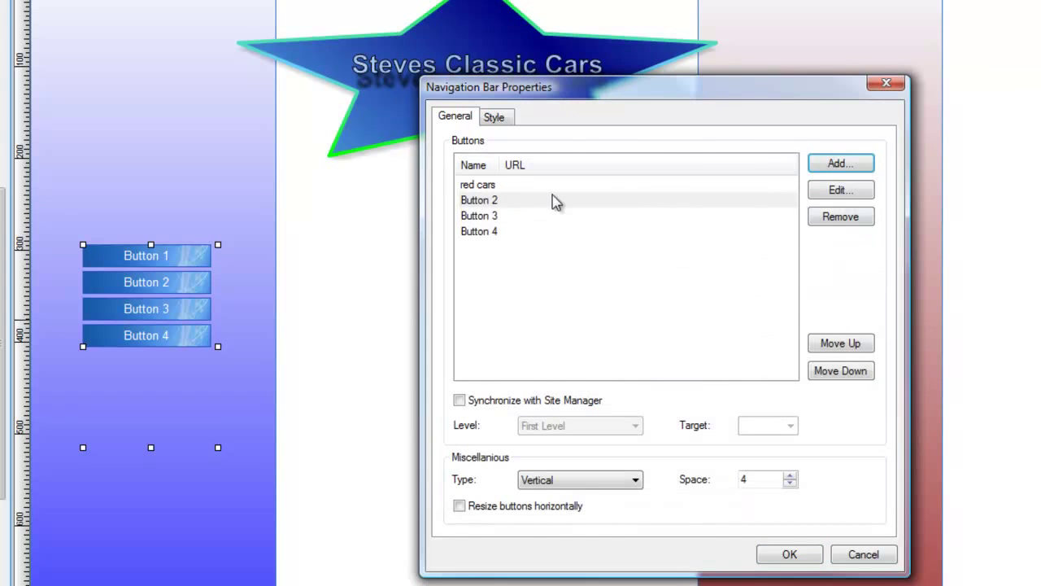
click(516, 203)
click(837, 193)
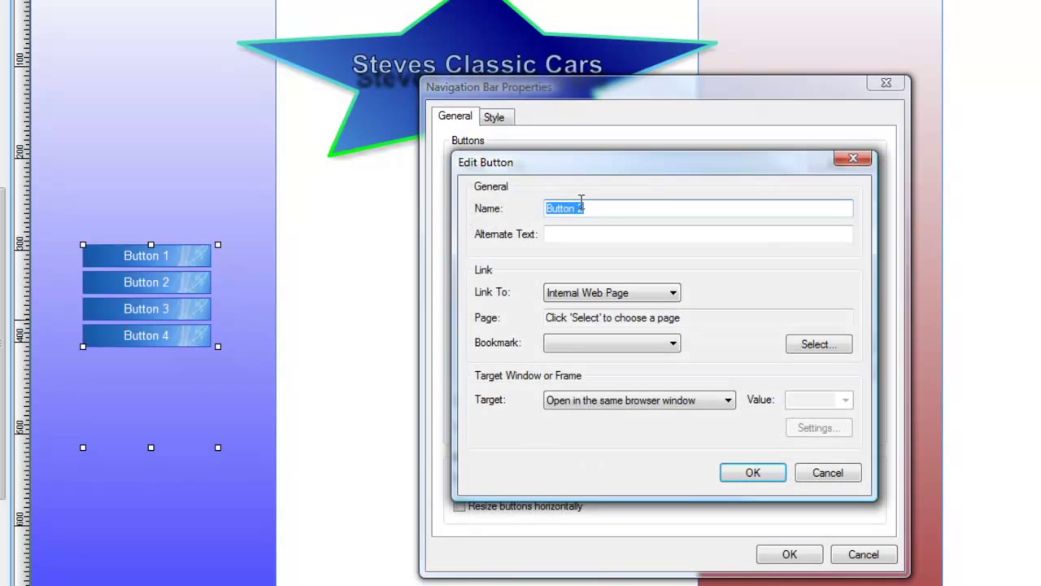
text(blue cars)
click(748, 473)
Rename the third button green cars, remove Button 4, and set the Type to Horizontal.
click(494, 203)
click(493, 217)
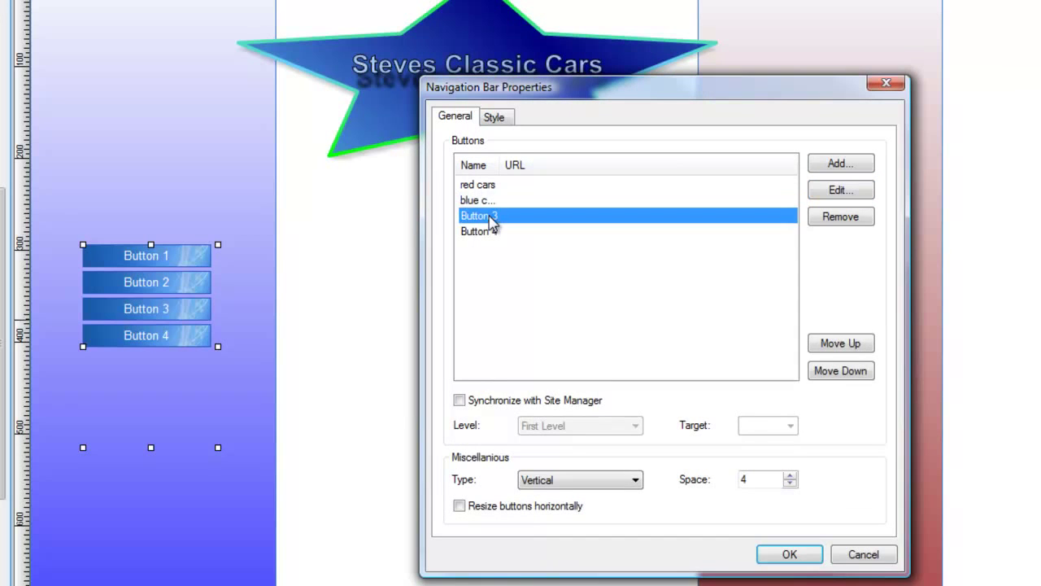
click(853, 192)
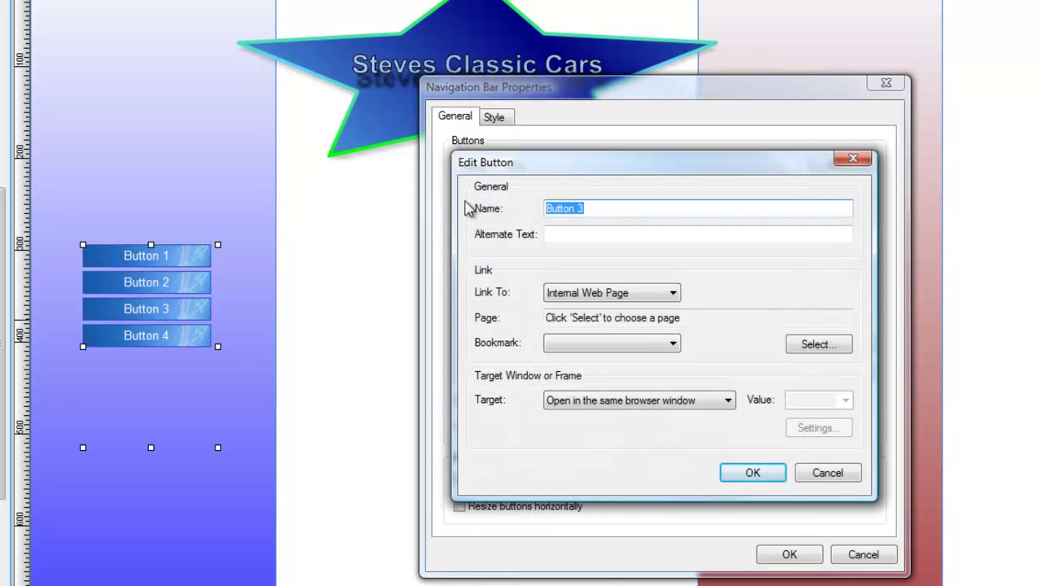
text(green cars)
click(736, 475)
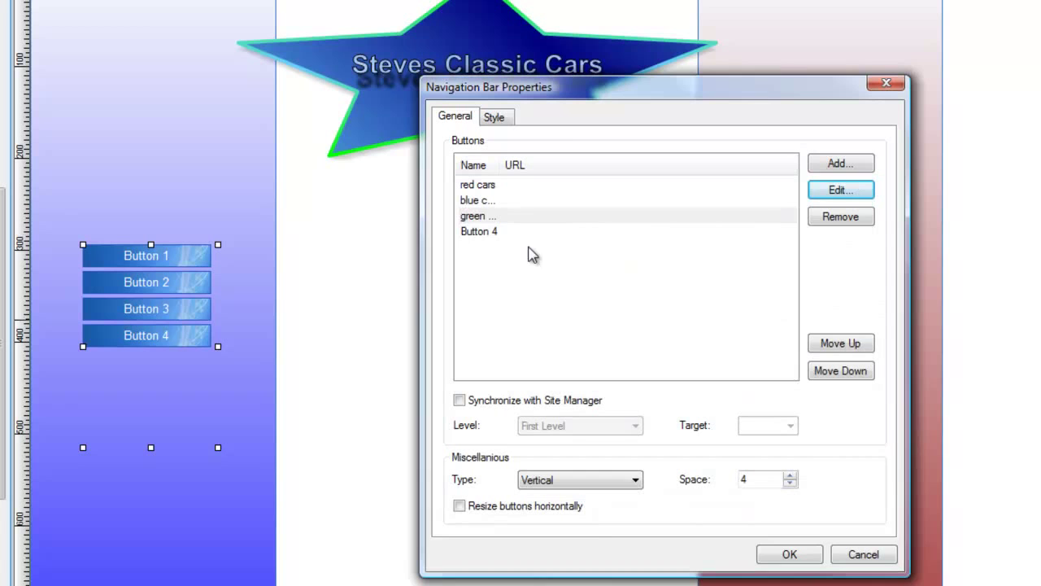
click(494, 234)
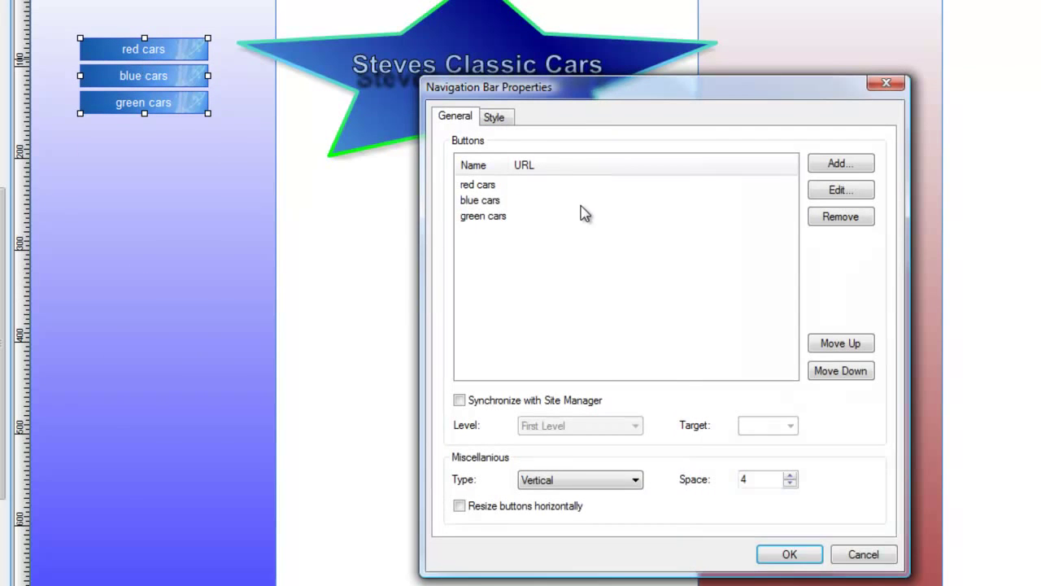
click(593, 481)
click(589, 496)
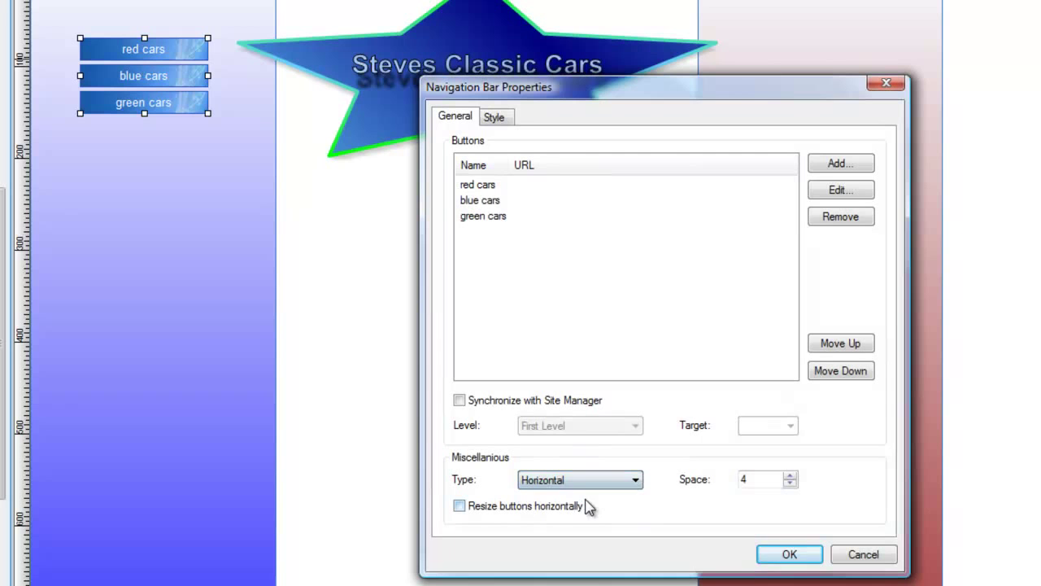
Use the green bar image for normal buttons and colorize it dark red.
click(493, 118)
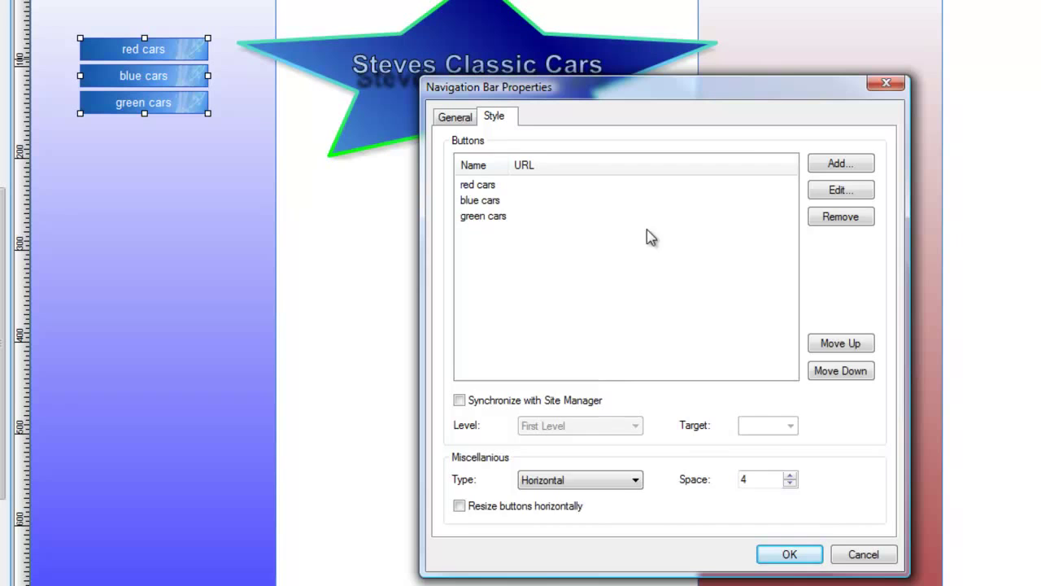
click(648, 282)
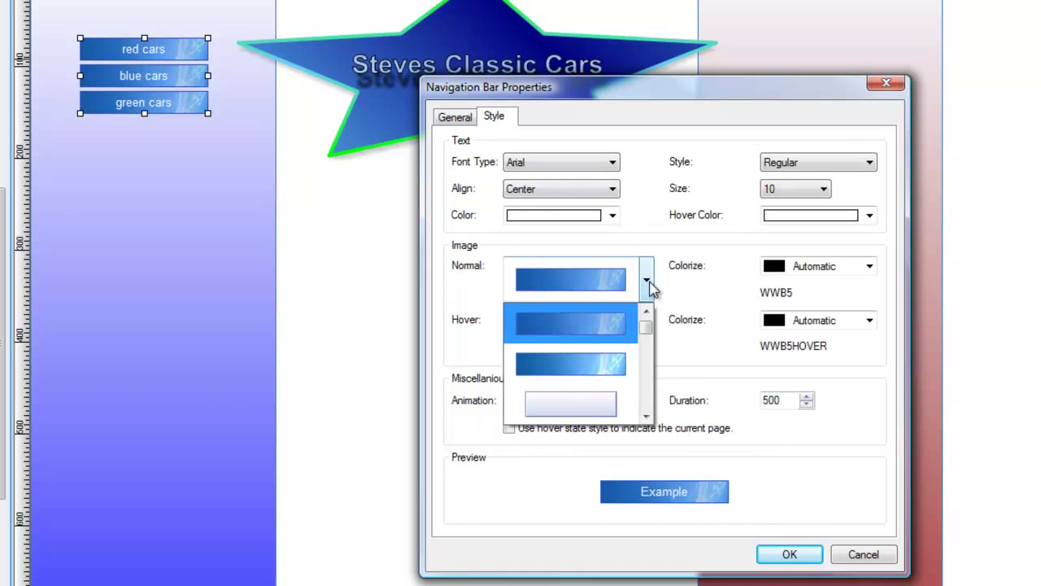
click(645, 346)
drag(648, 358, 648, 349)
click(608, 323)
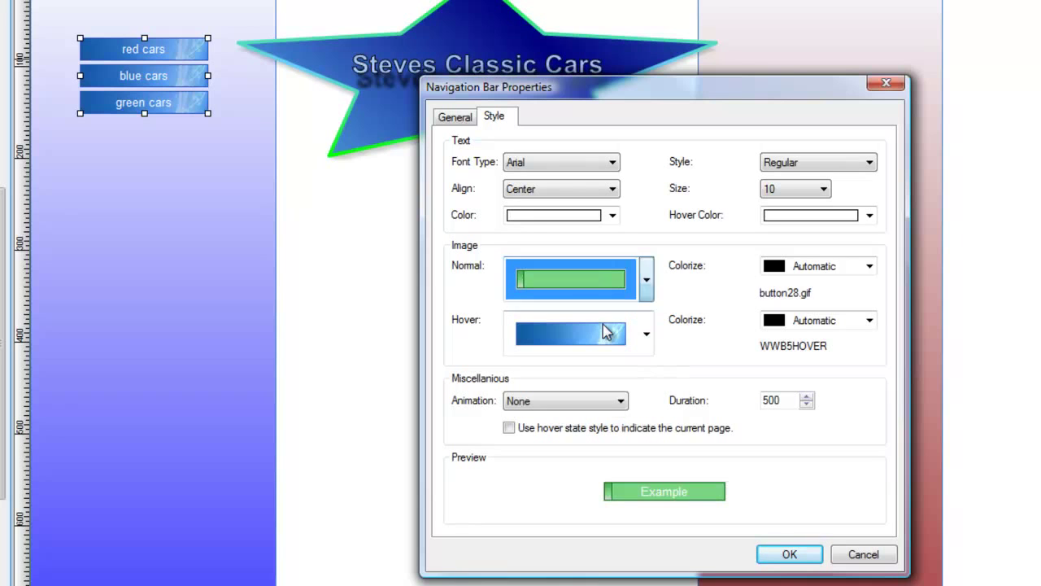
click(869, 266)
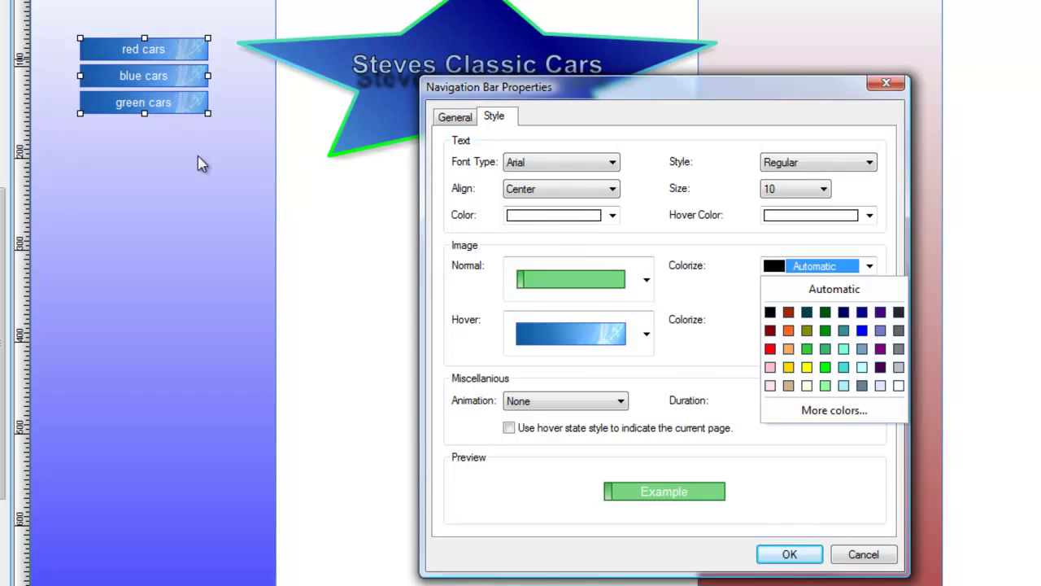
click(771, 331)
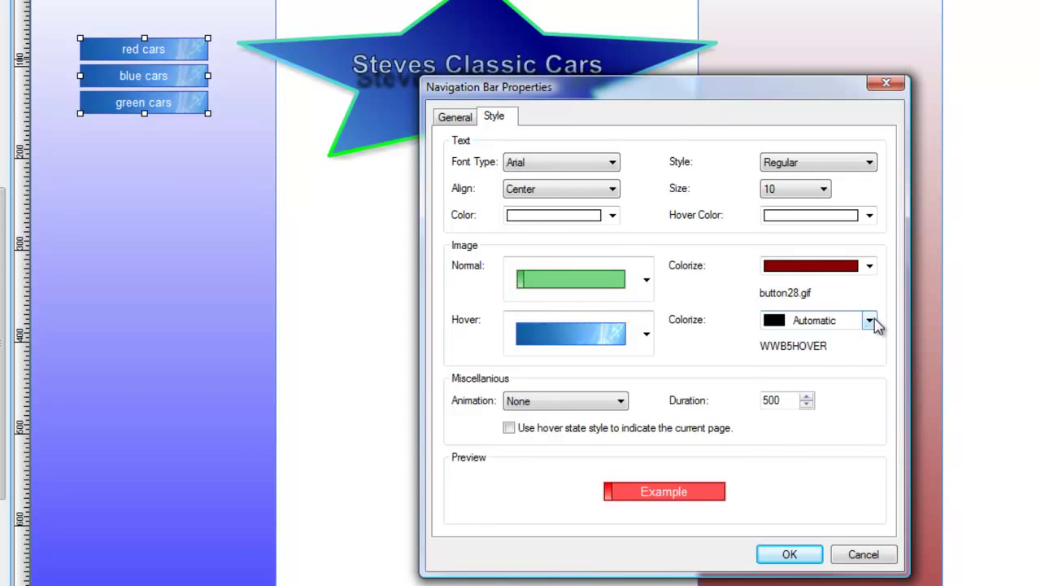
Colorize the hover image bright green, apply the style, and set the Type back to Vertical.
click(870, 321)
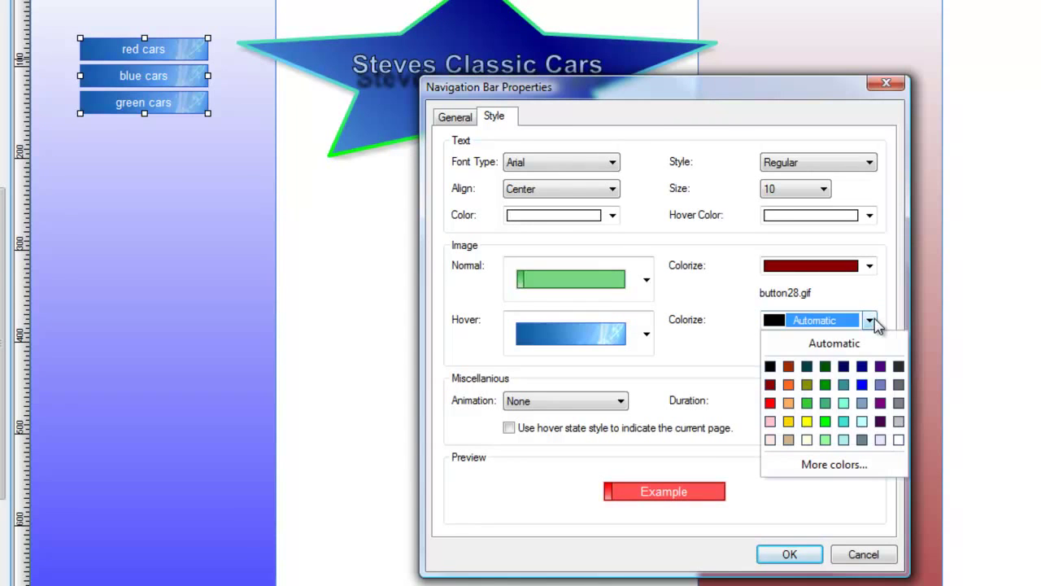
click(825, 421)
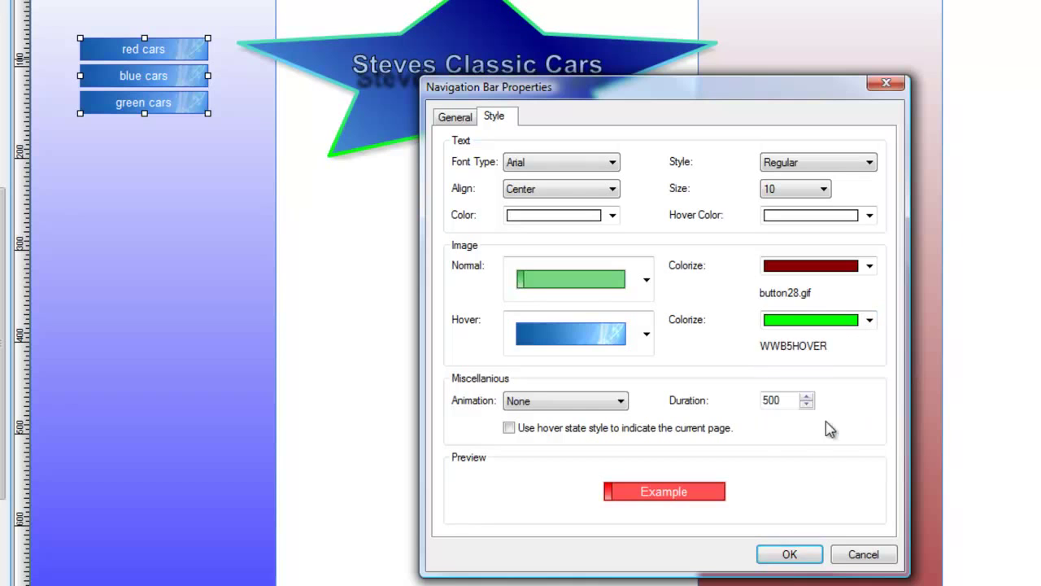
click(797, 554)
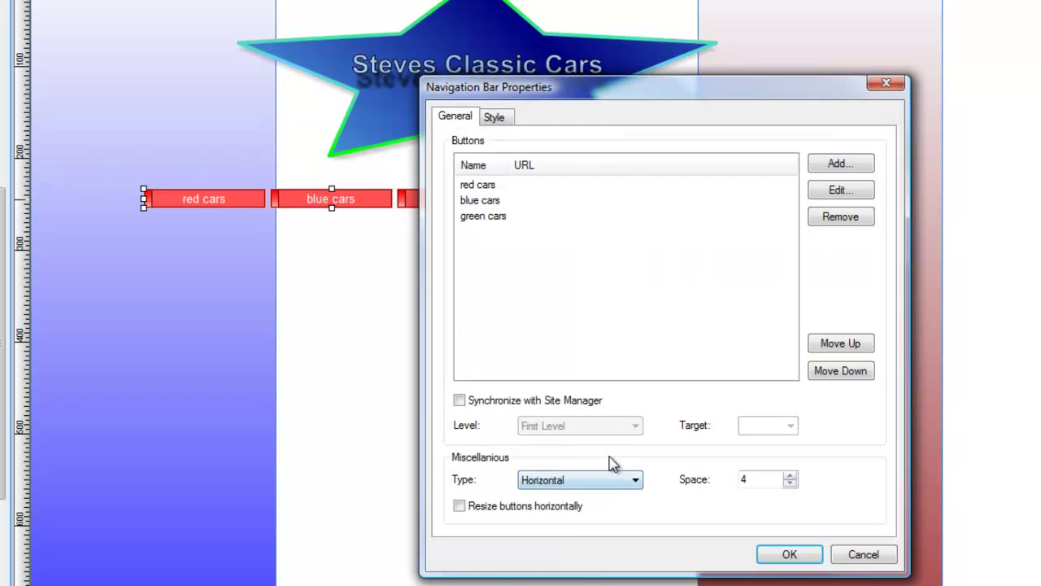
click(611, 480)
click(583, 509)
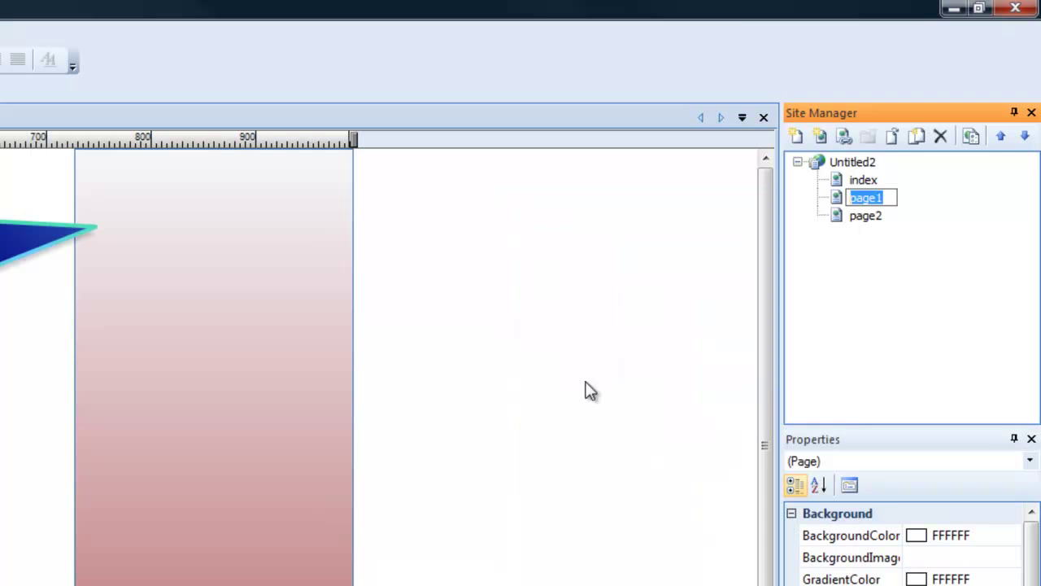
Name the pages red and blue in the Site Manager.
text(red)
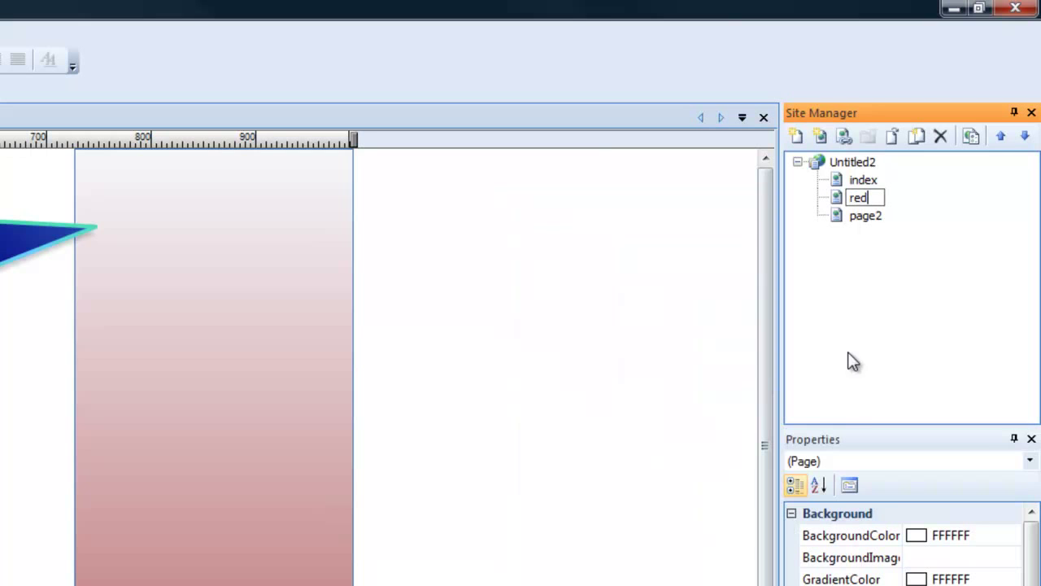
key(Return)
click(855, 220)
right_click(856, 223)
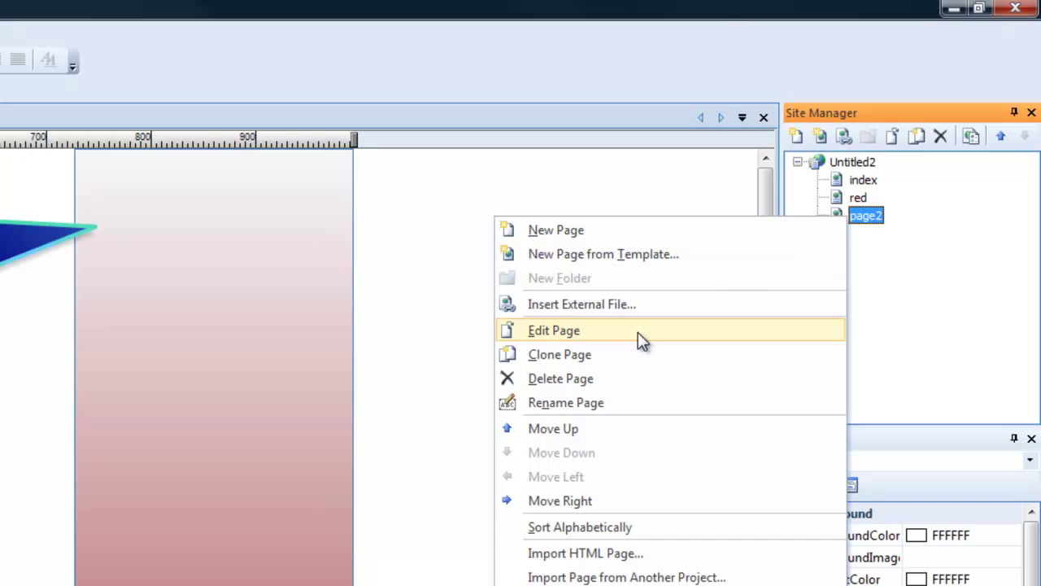
click(592, 403)
text(blue)
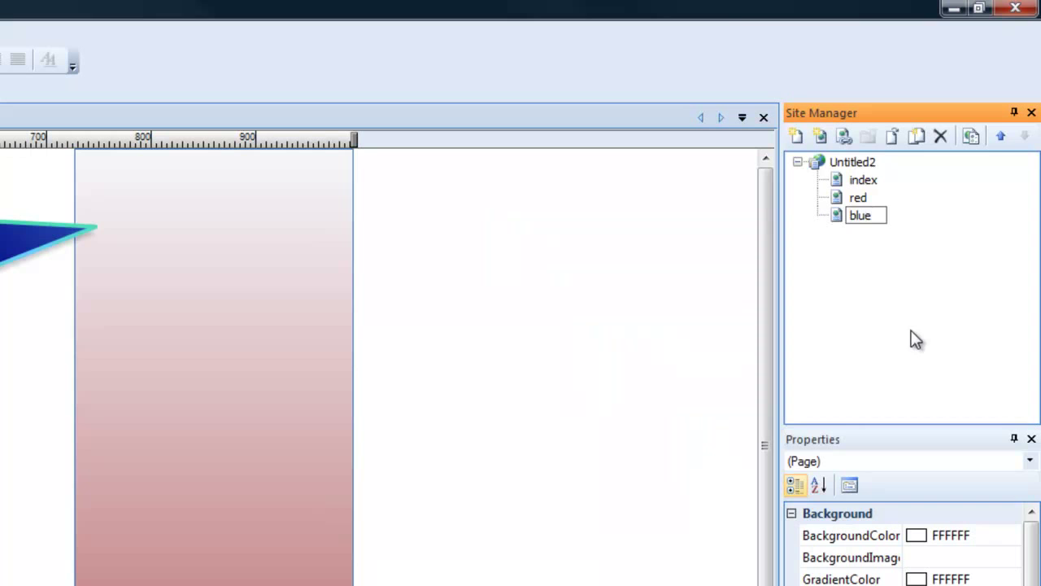
key(Return)
Duplicate the index page and rename the copy green.
click(865, 180)
right_click(867, 182)
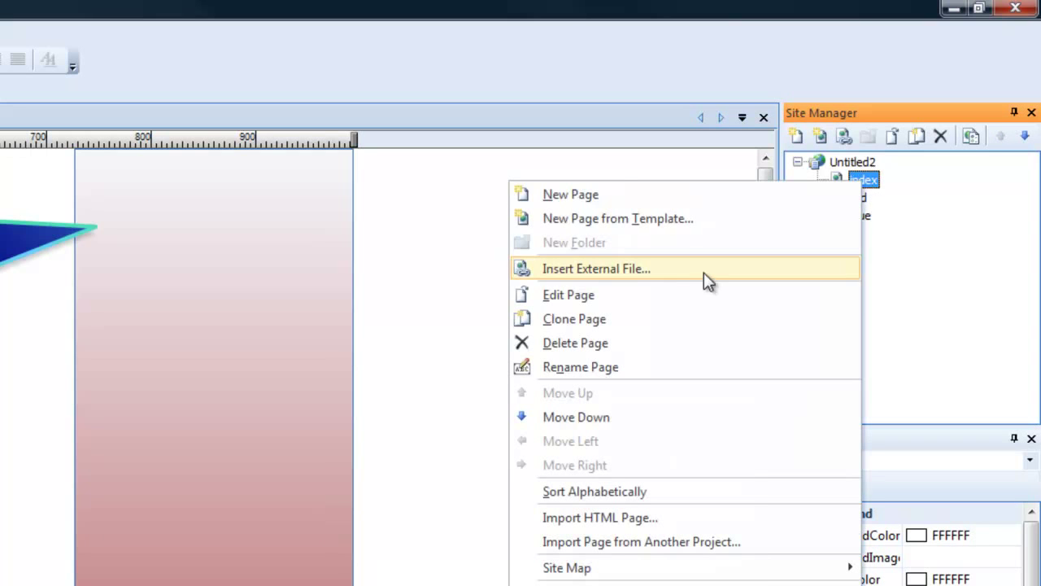
click(596, 319)
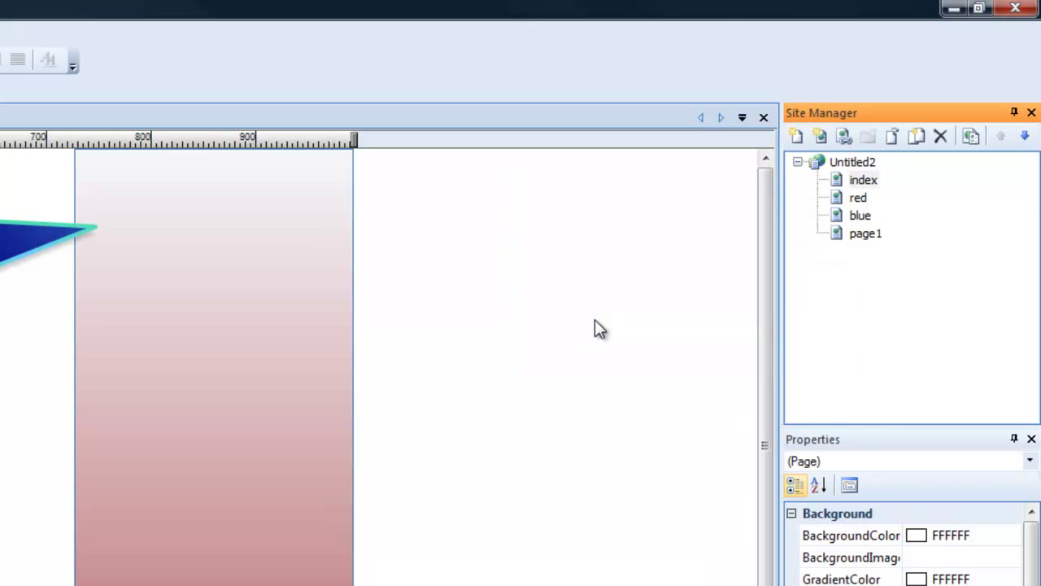
click(865, 236)
right_click(865, 236)
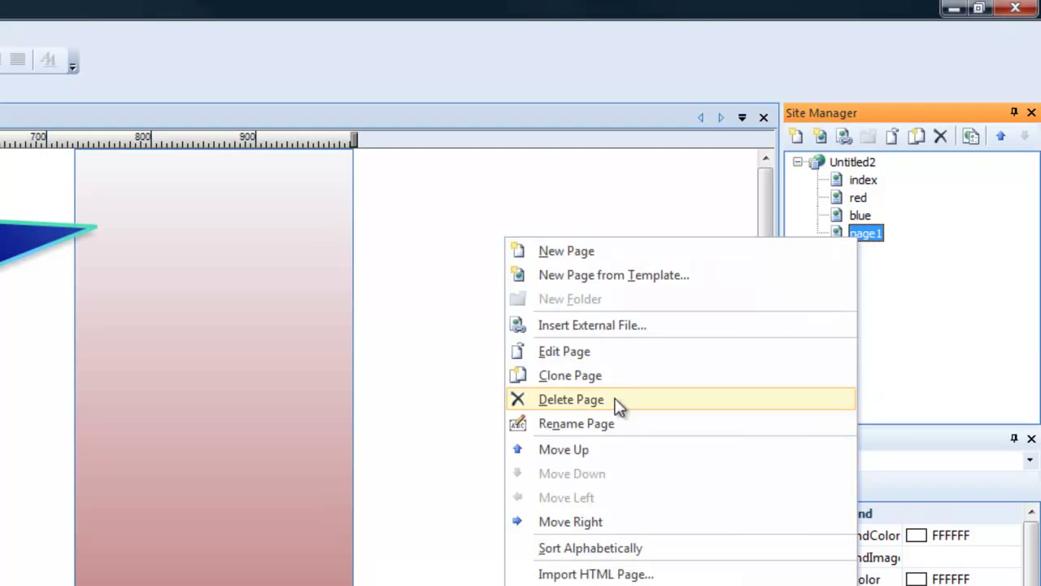
click(587, 422)
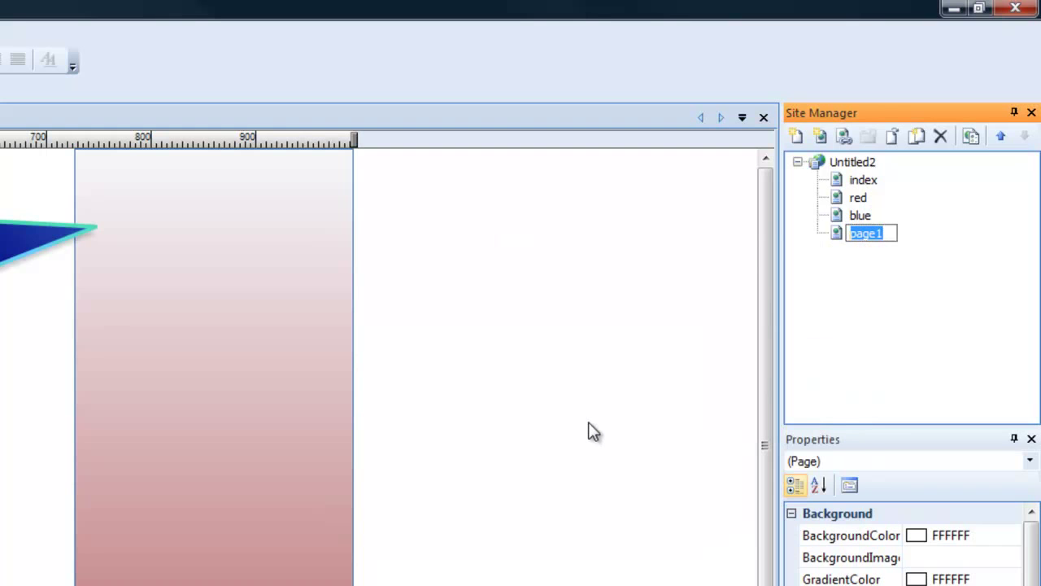
text(green)
key(Return)
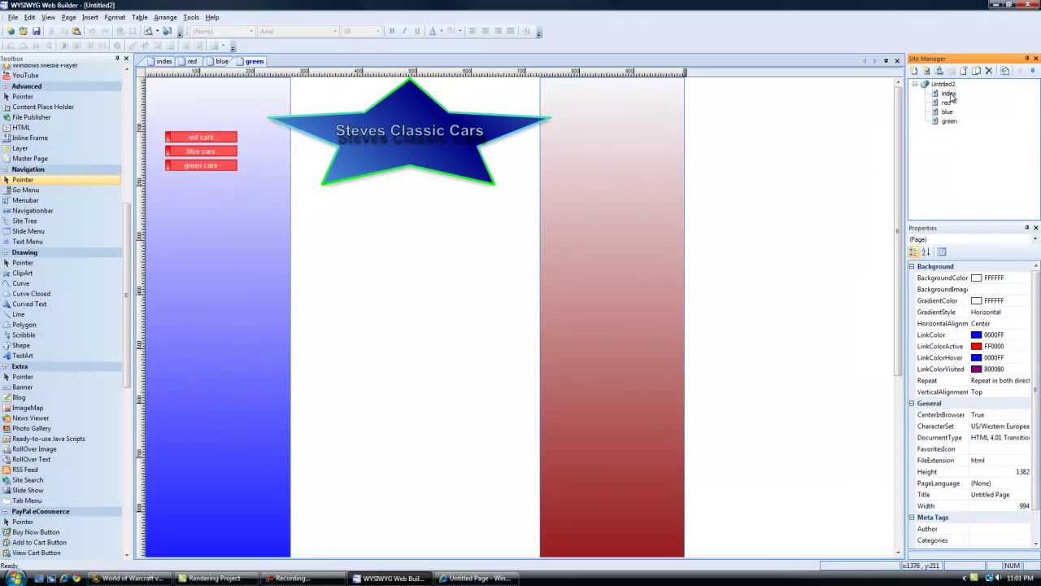
Open the blue page, then return to the index page.
double_click(947, 111)
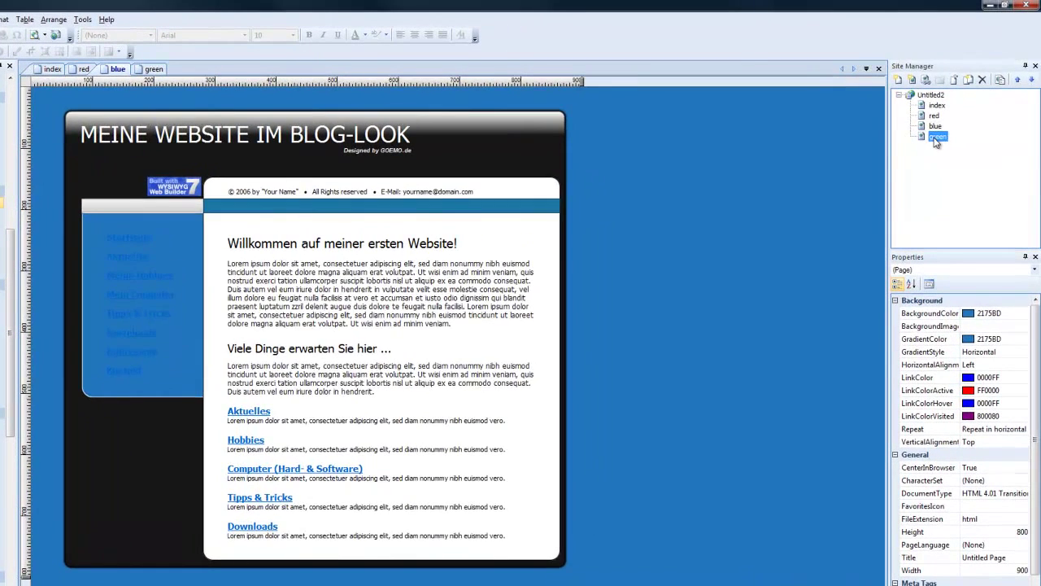
double_click(937, 136)
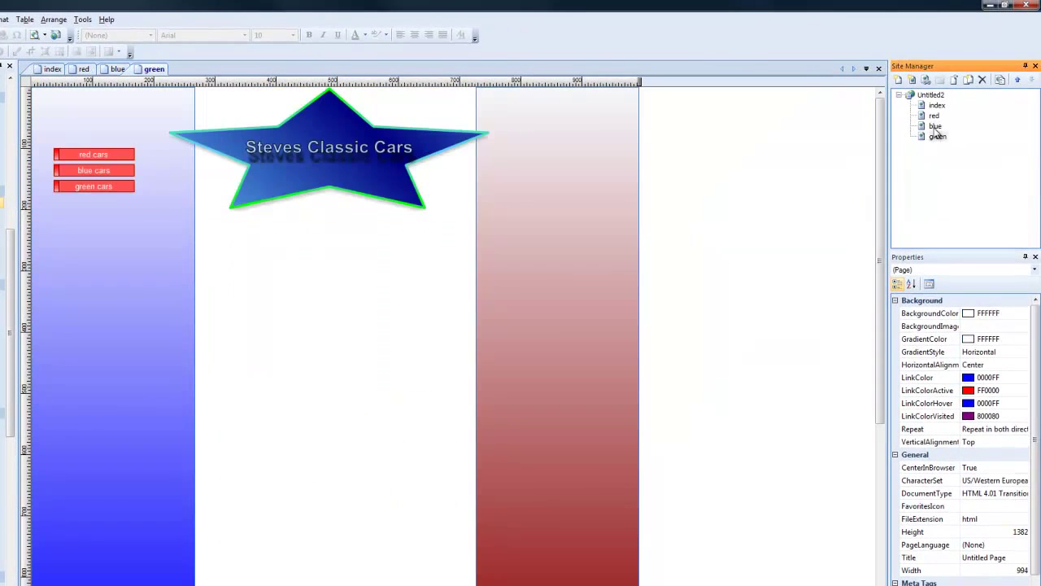
double_click(936, 106)
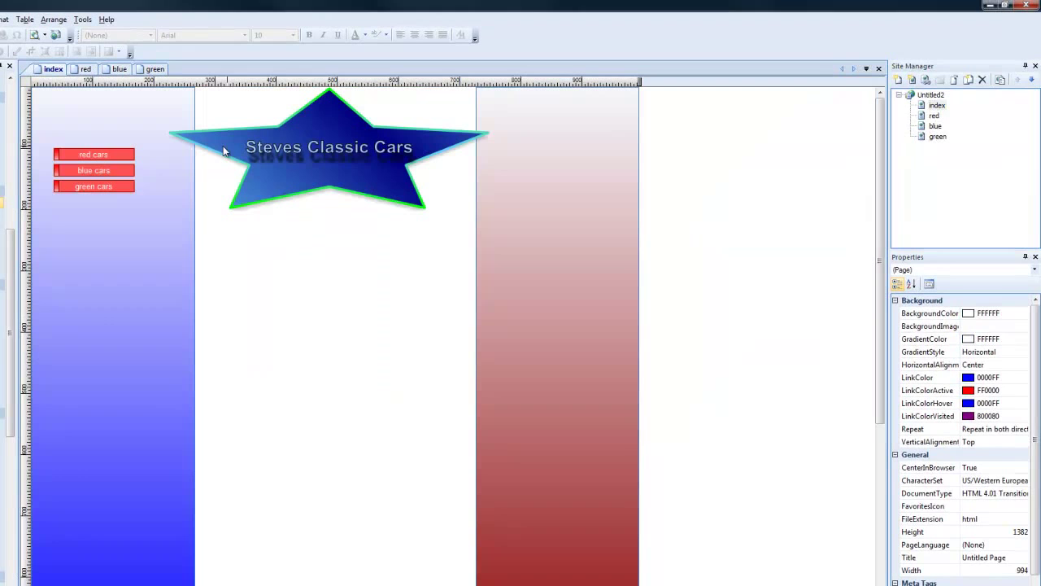
Link the red cars navigation button to the red page.
double_click(88, 172)
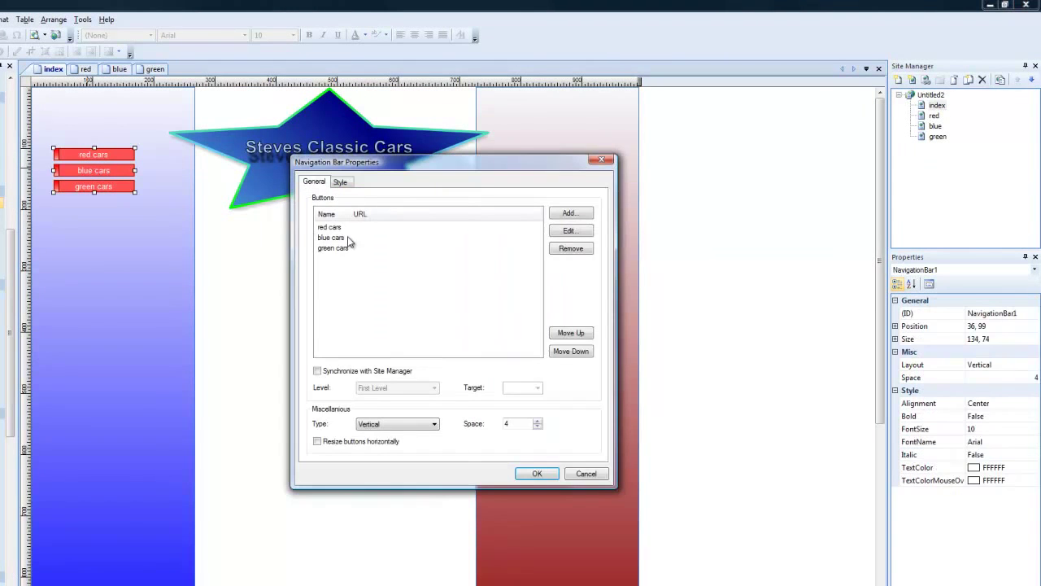
click(327, 228)
click(838, 157)
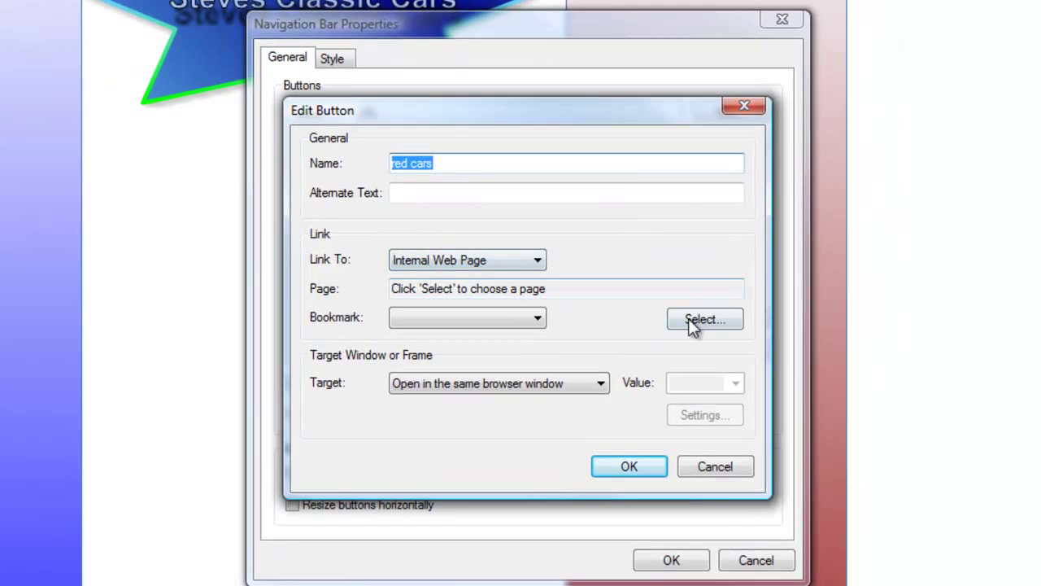
click(695, 318)
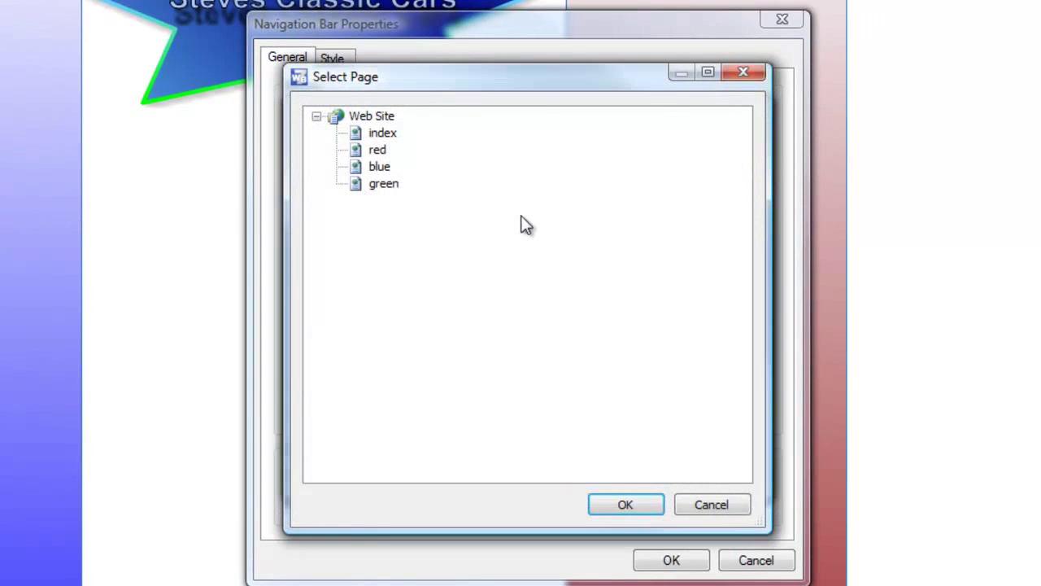
click(377, 151)
click(626, 506)
key(Return)
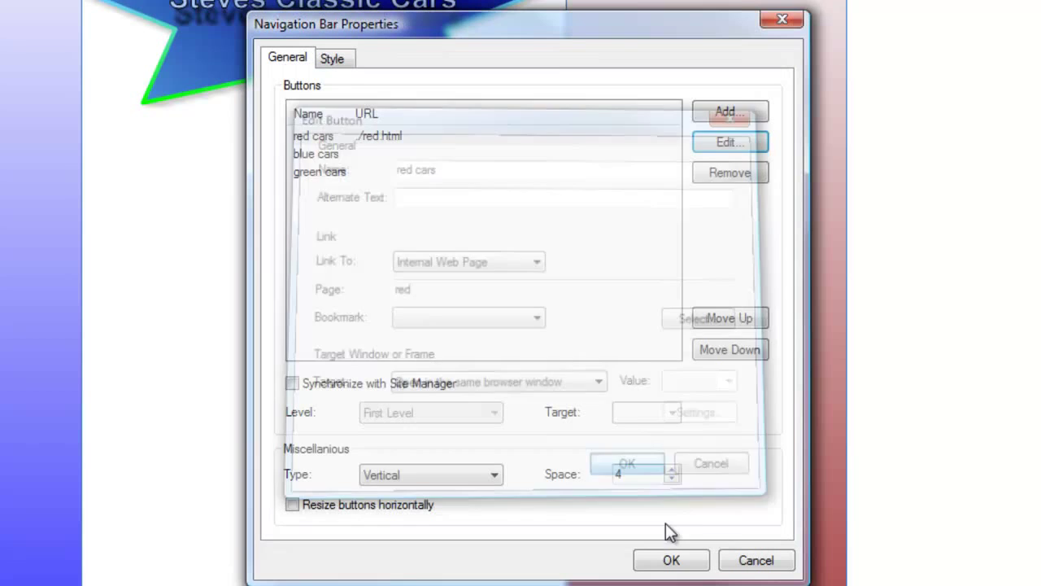
Link the blue cars button to the blue page.
click(423, 157)
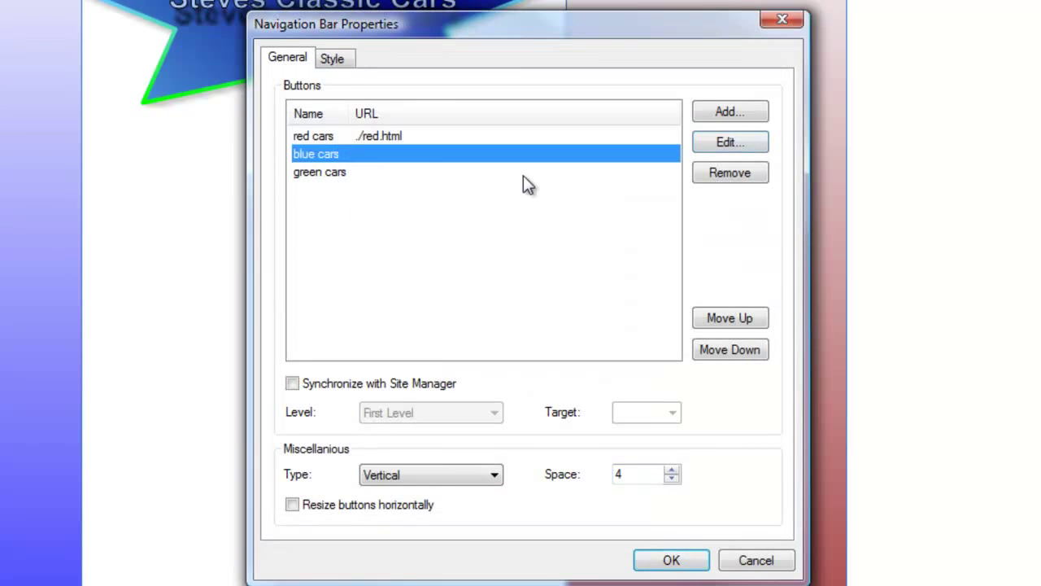
click(724, 143)
click(692, 322)
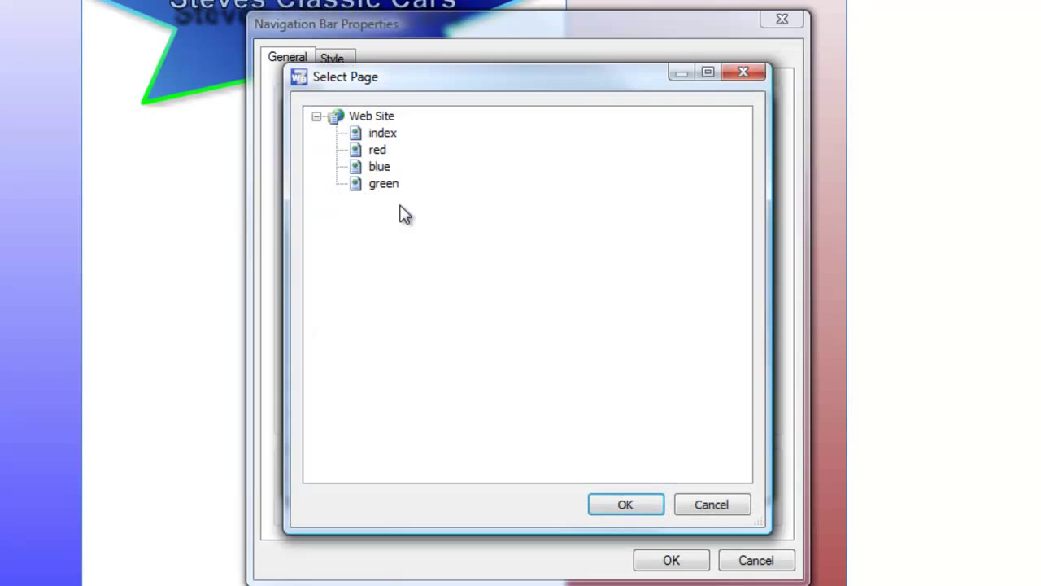
click(379, 166)
click(628, 503)
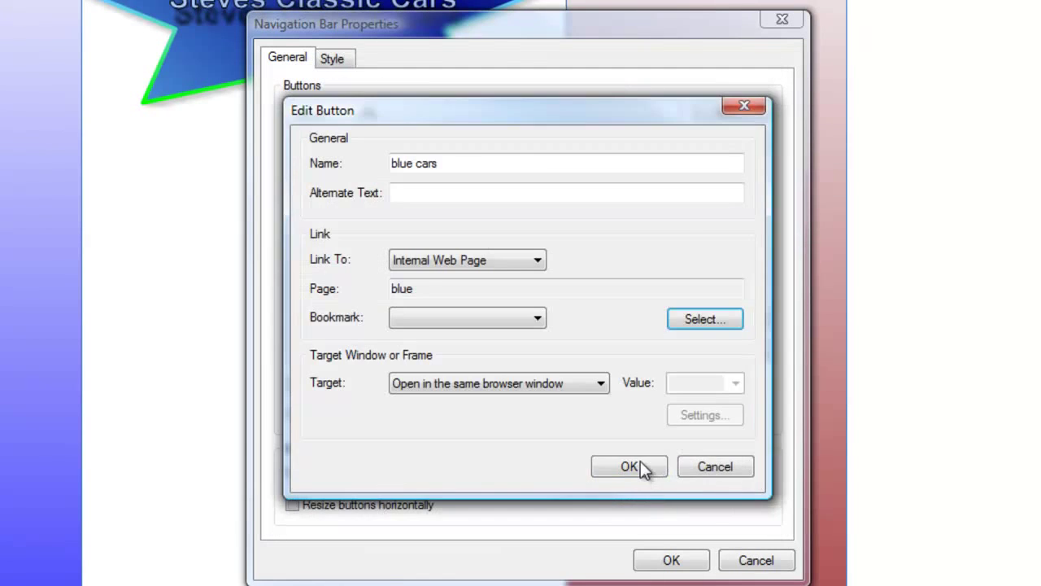
click(630, 466)
Link the green cars button to the green page.
click(329, 189)
click(358, 174)
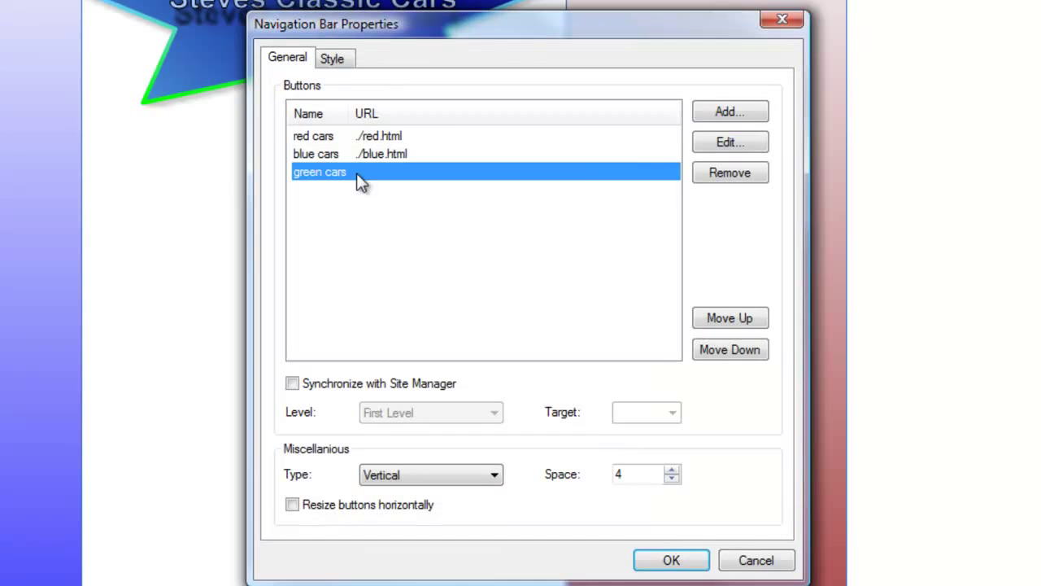
click(719, 142)
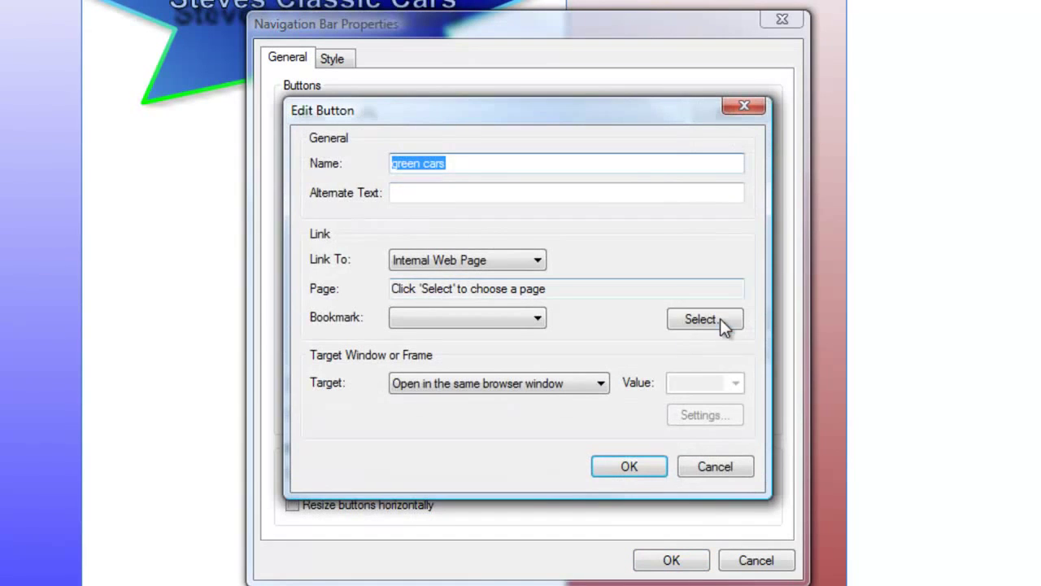
click(720, 319)
click(384, 184)
click(631, 507)
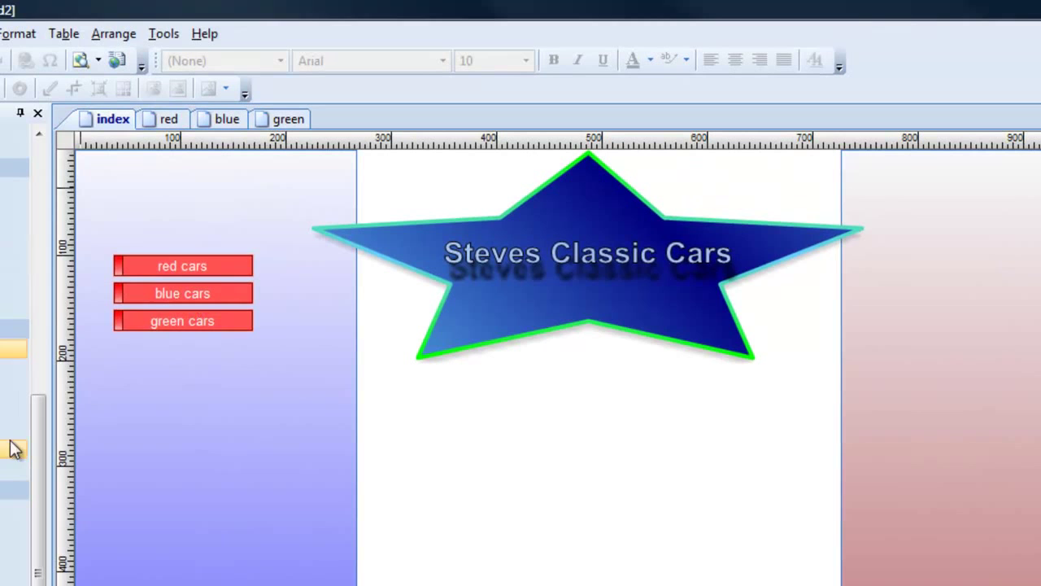
Add a Home button to the navigation bar linked to the index page.
double_click(157, 317)
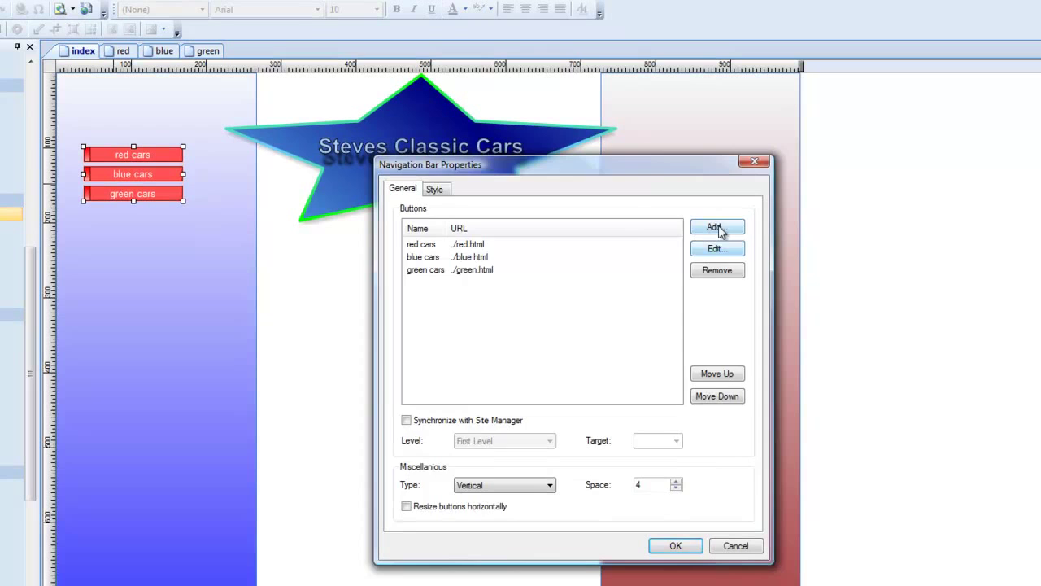
click(716, 228)
text(Home)
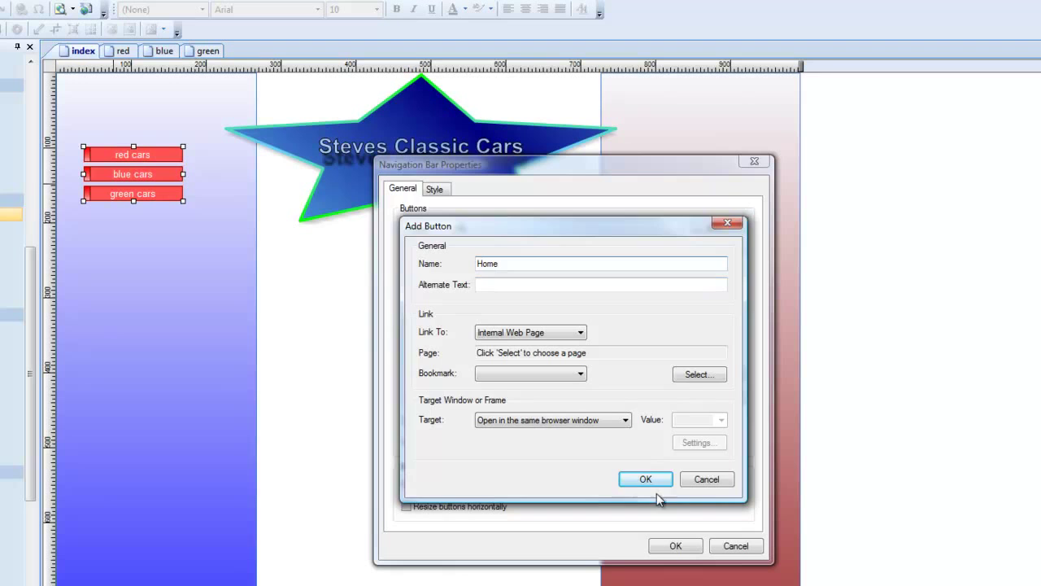
click(696, 375)
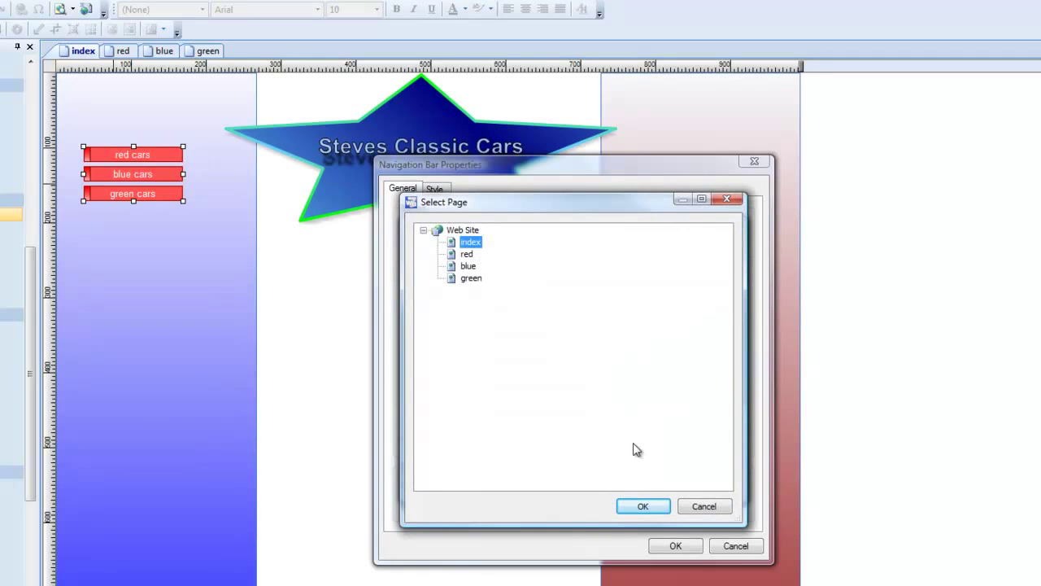
click(643, 507)
click(646, 480)
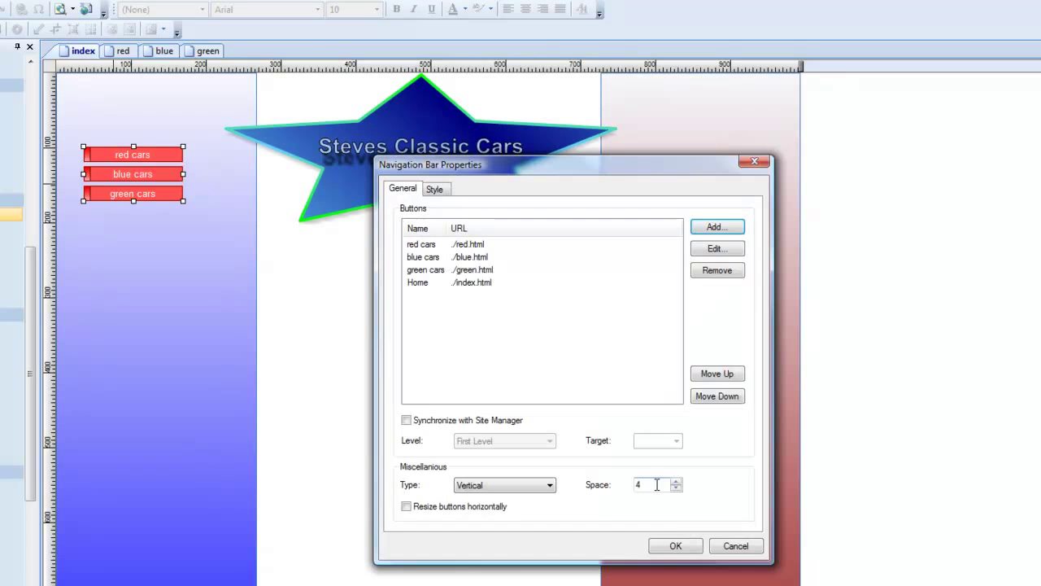
click(675, 546)
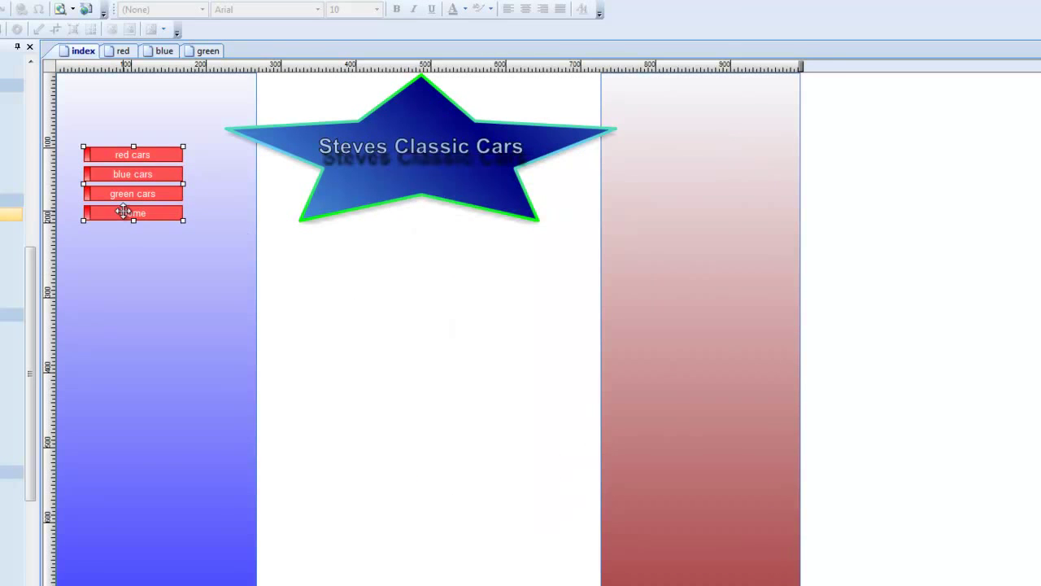
Move Home up twice to the top of the list and drag the bar slightly higher.
double_click(122, 212)
click(454, 284)
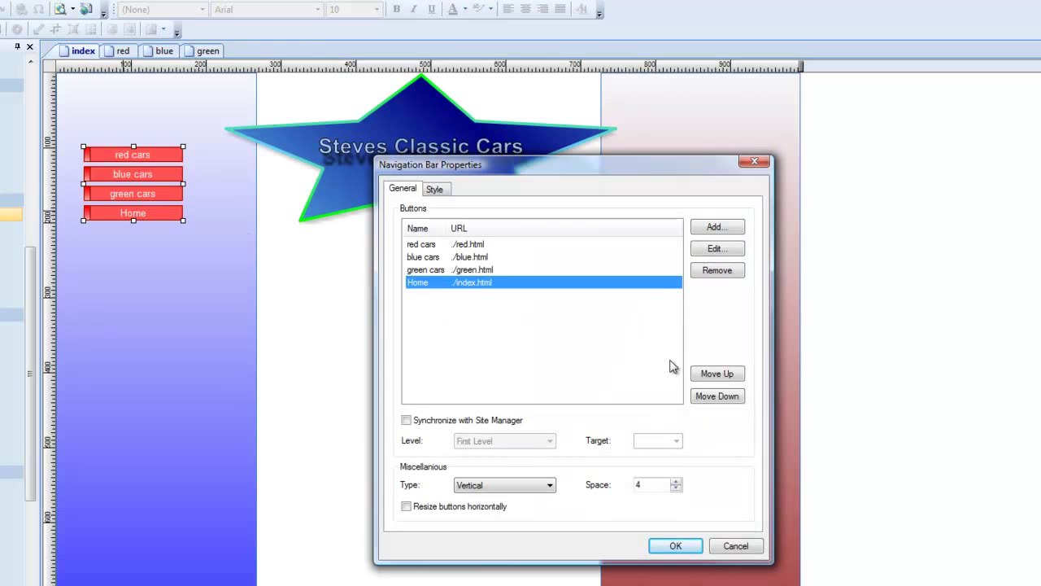
click(717, 373)
click(717, 373)
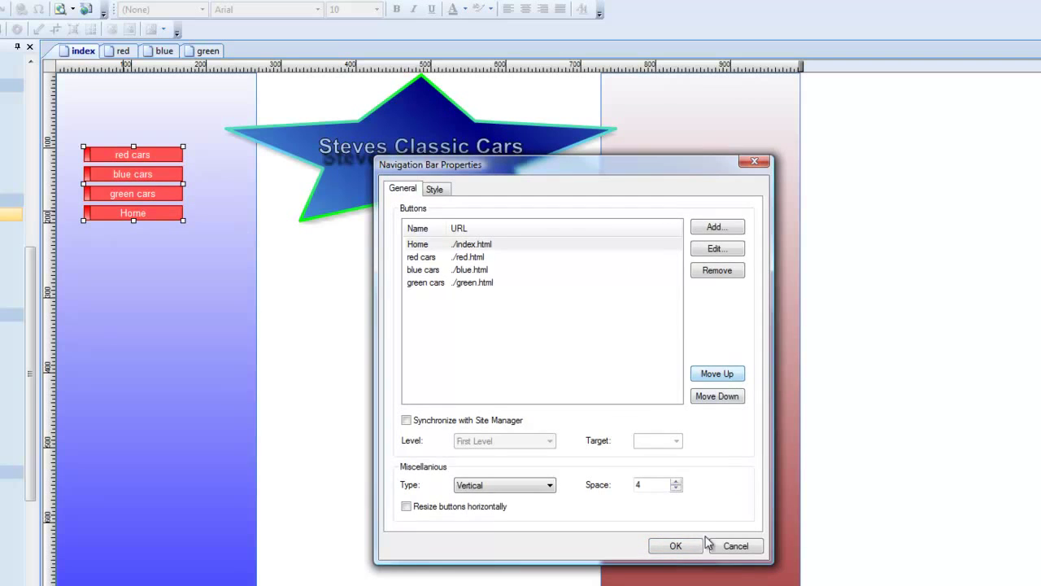
click(681, 546)
drag(155, 193, 153, 149)
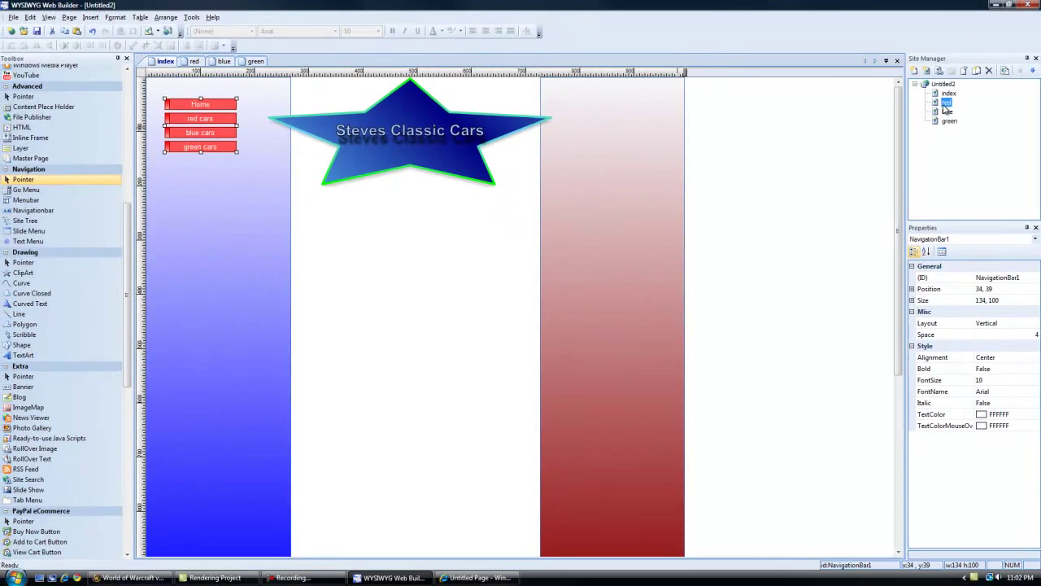
Copy the index page's navigation bar and paste it at the red page's top-left.
double_click(1040, 121)
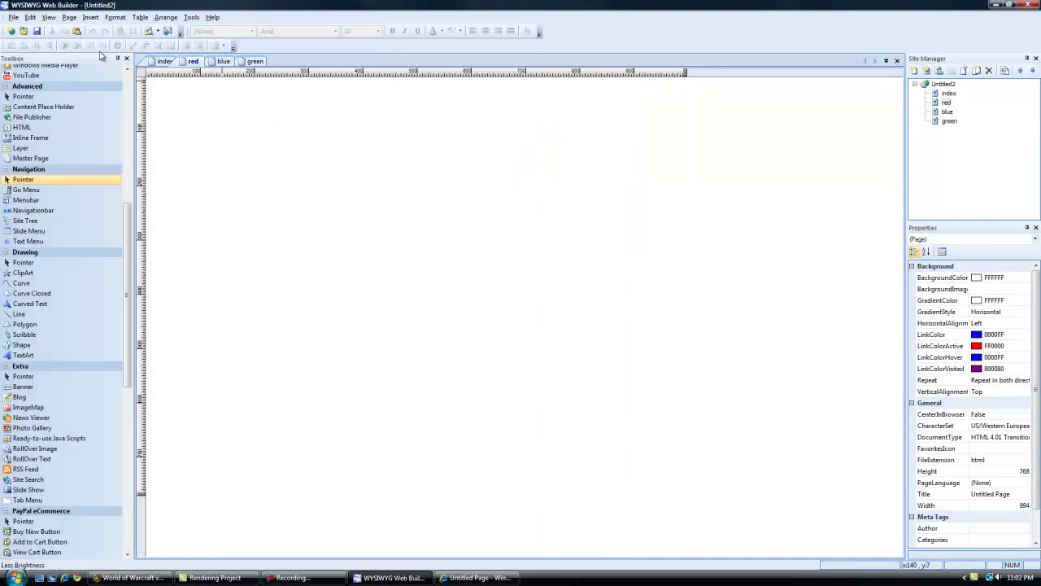
double_click(948, 94)
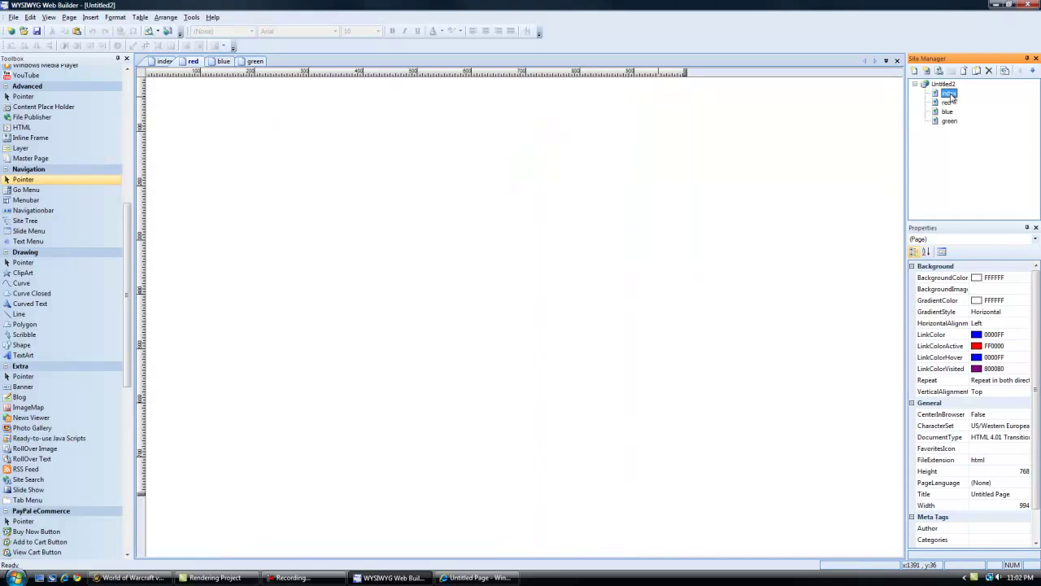
right_click(190, 126)
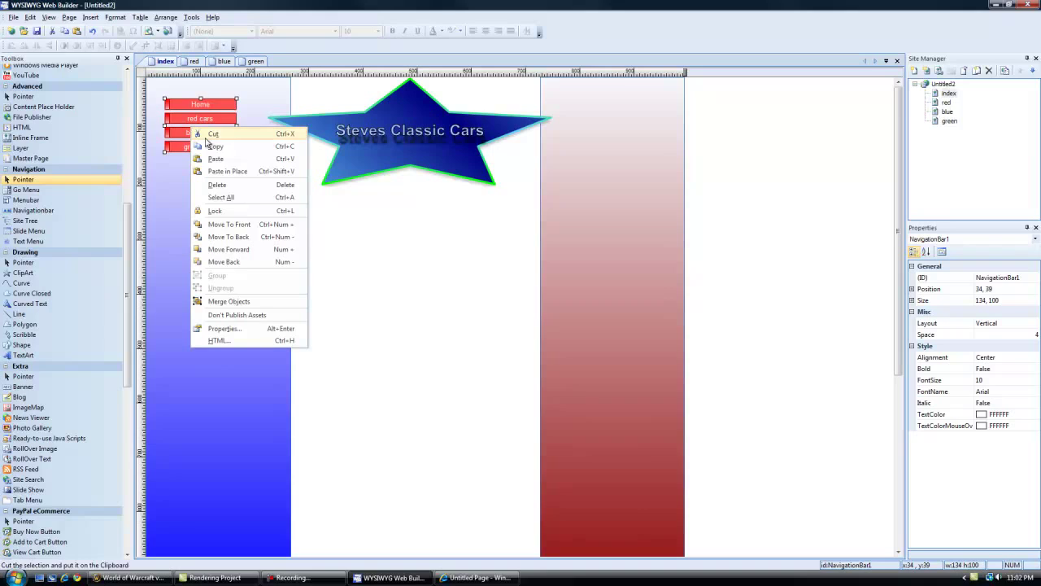
click(220, 145)
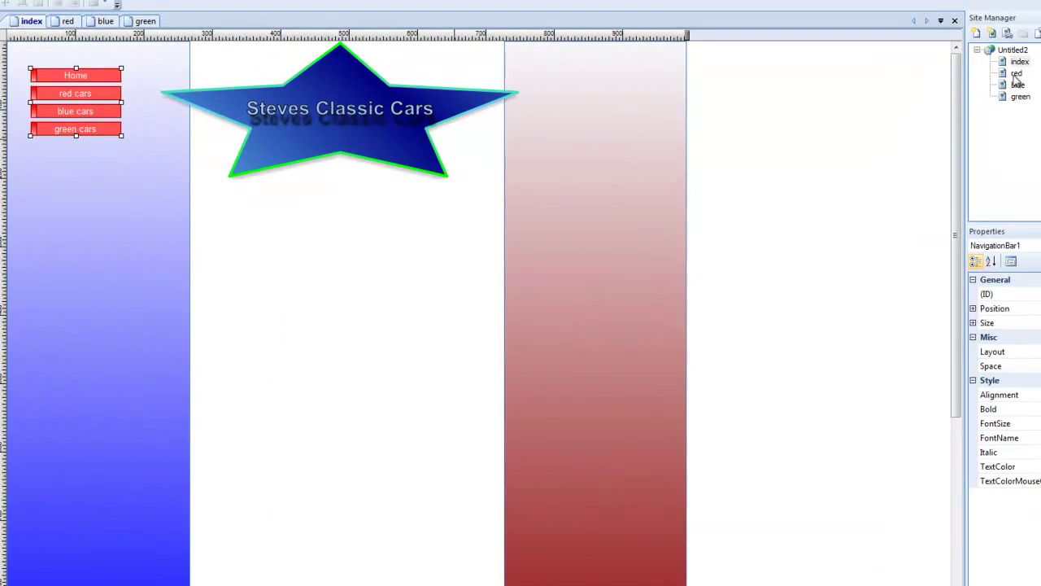
double_click(1015, 74)
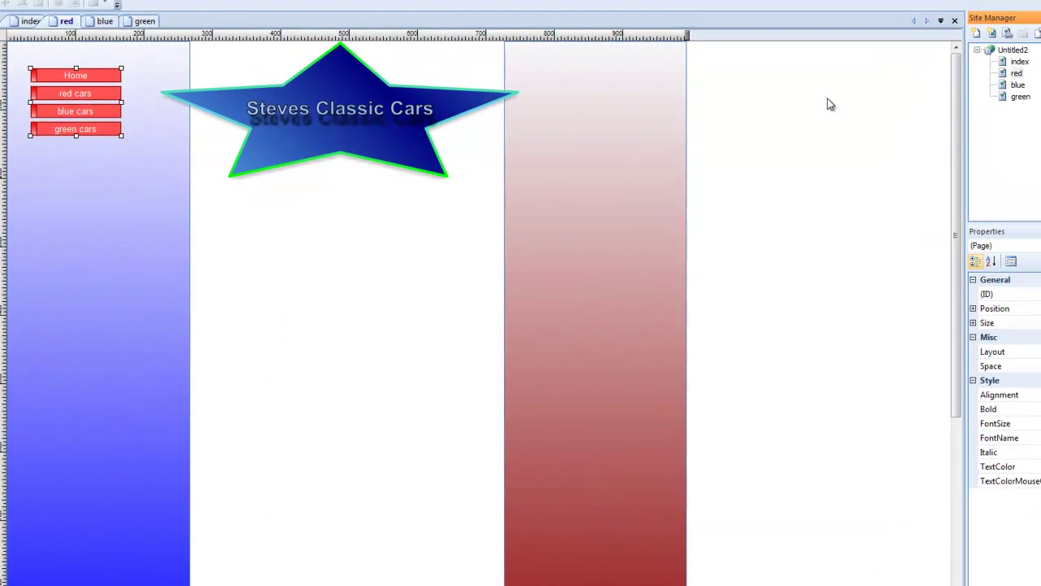
right_click(110, 104)
click(147, 143)
drag(146, 140, 33, 67)
Paste the navigation bar onto the blue page and move it to the top-left.
double_click(1018, 84)
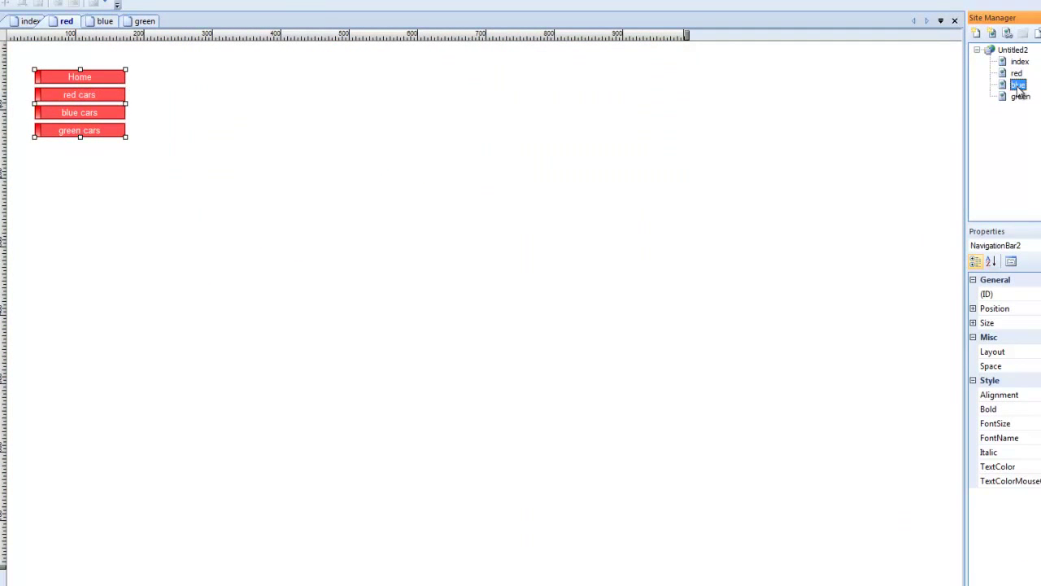
right_click(157, 159)
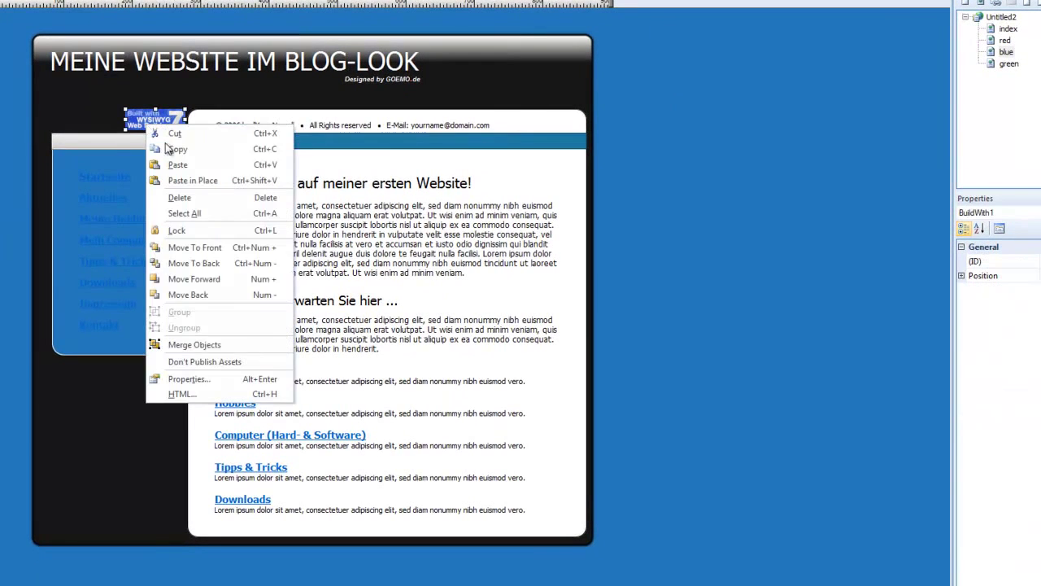
click(178, 165)
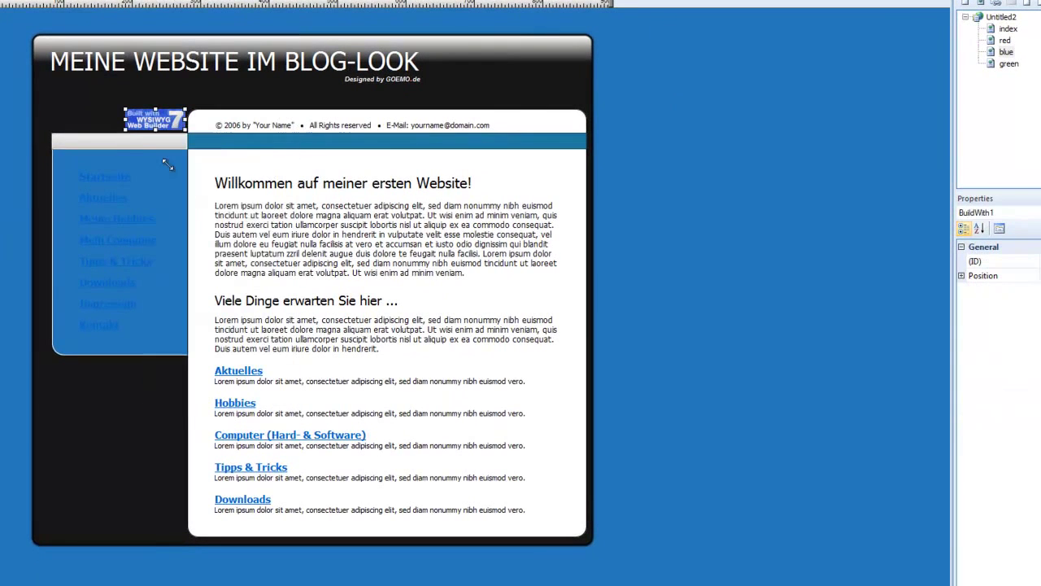
drag(197, 189, 73, 76)
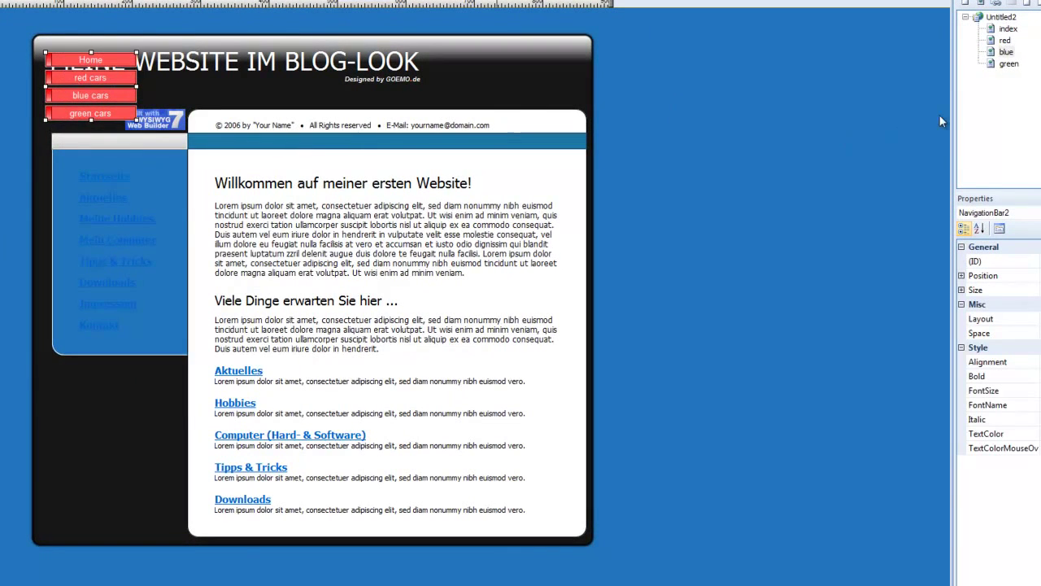
On the green page, paste the new bar, delete the old three-button bar, and move it top-left.
double_click(1008, 65)
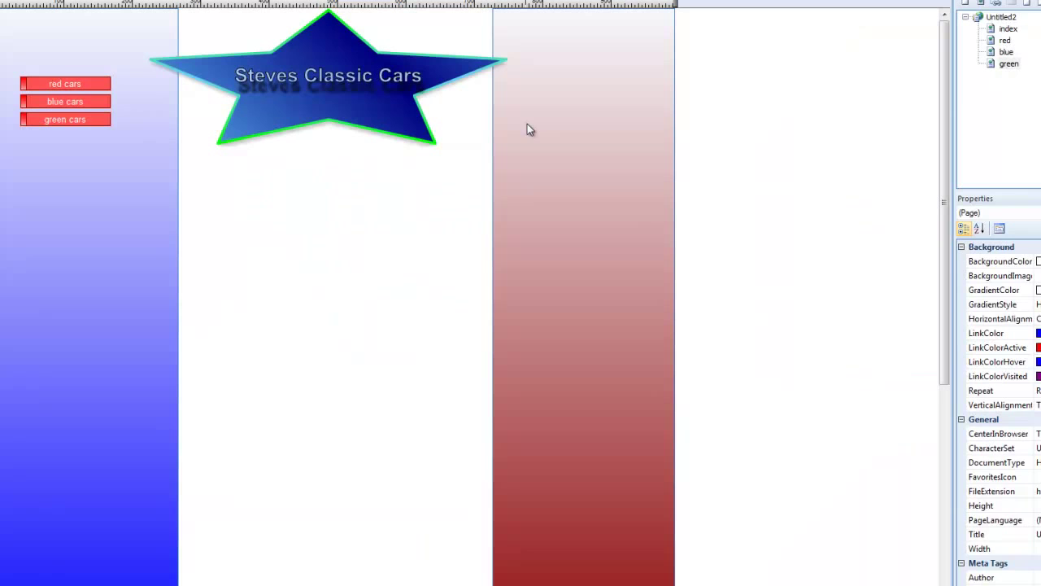
click(67, 102)
right_click(65, 104)
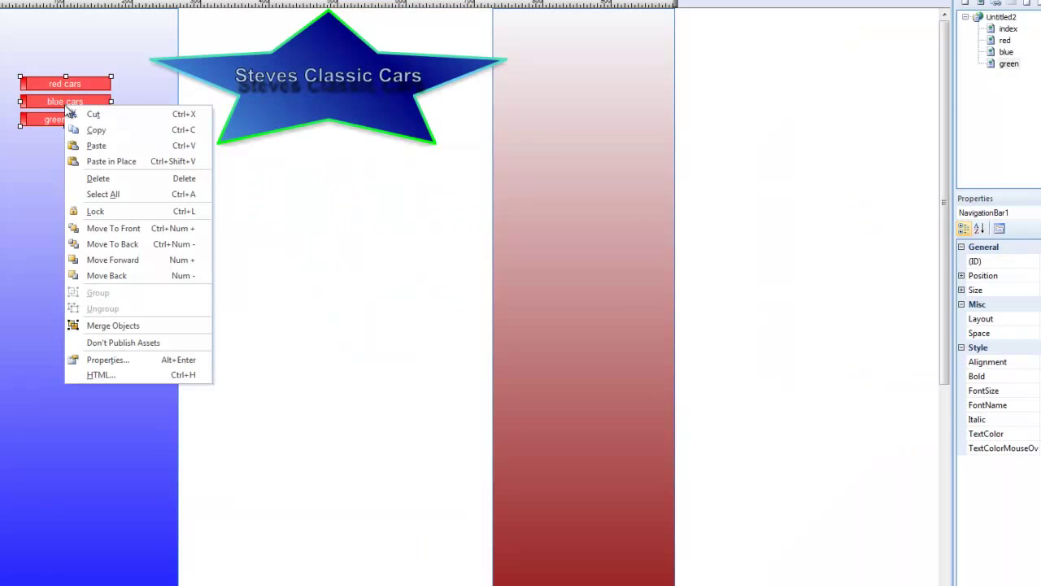
click(102, 149)
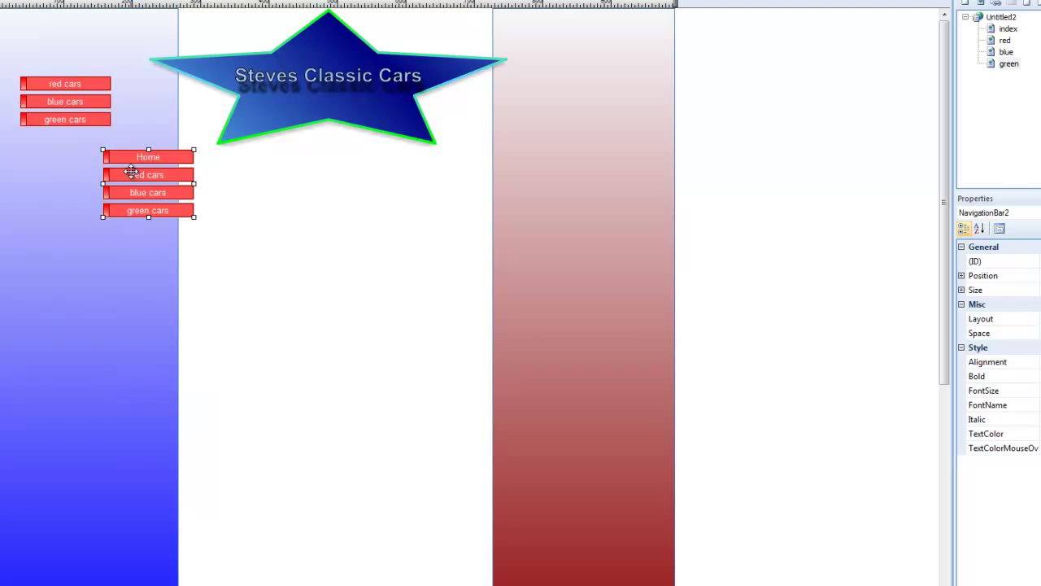
key(Delete)
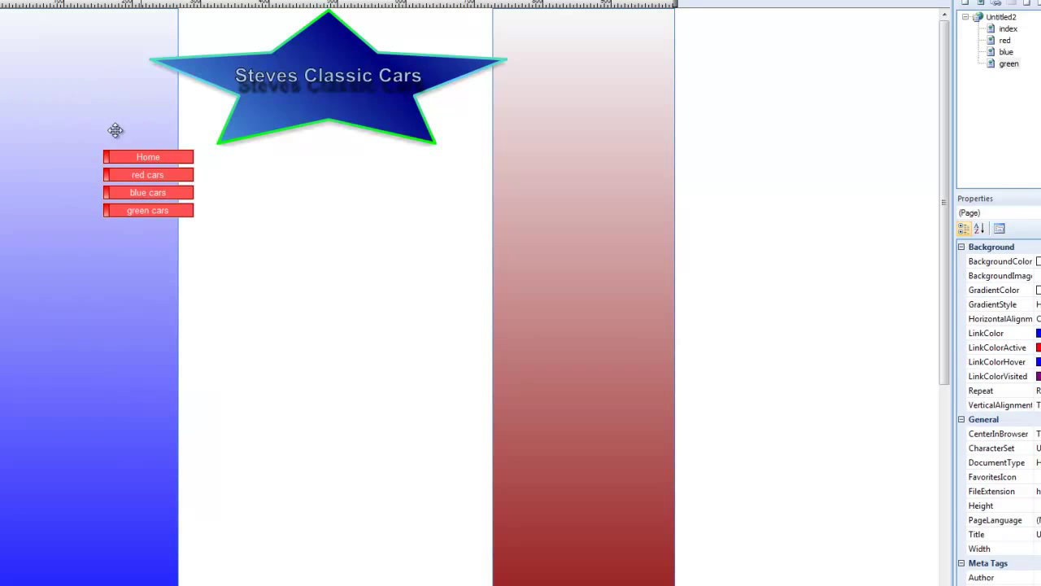
drag(115, 131, 20, 17)
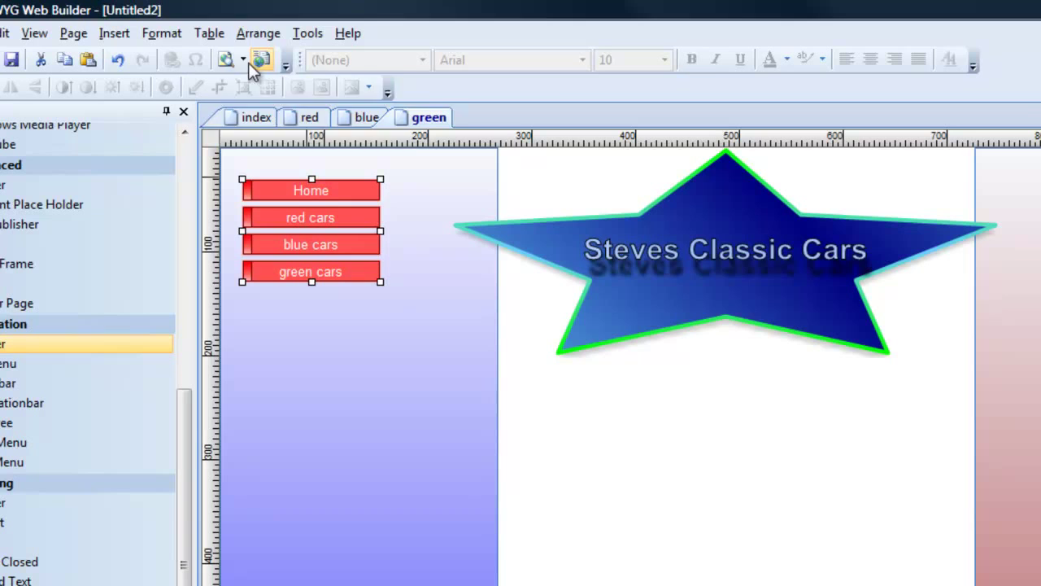
Launch a browser preview of the entire web site.
click(242, 60)
click(262, 114)
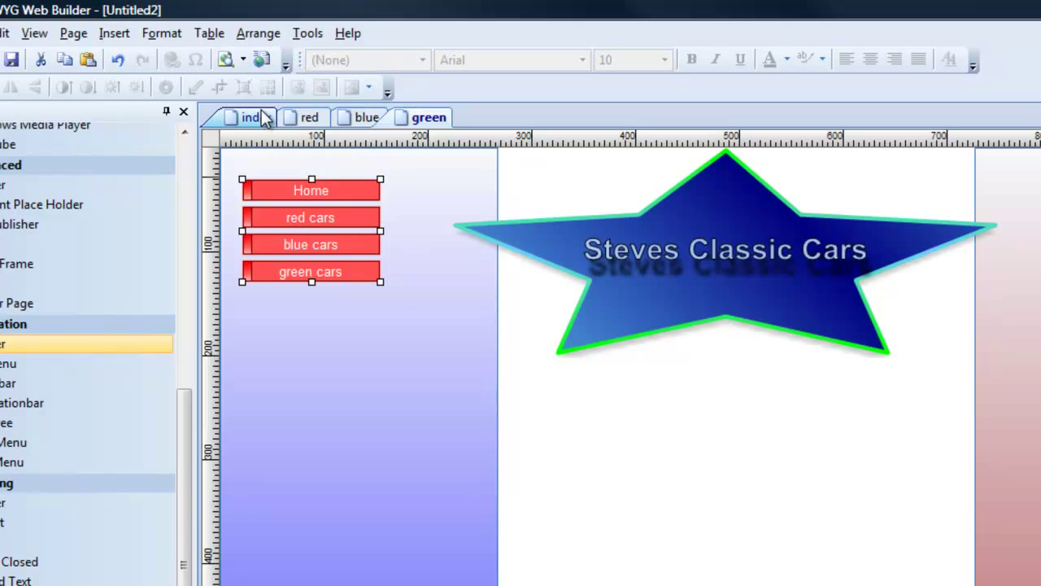
click(231, 61)
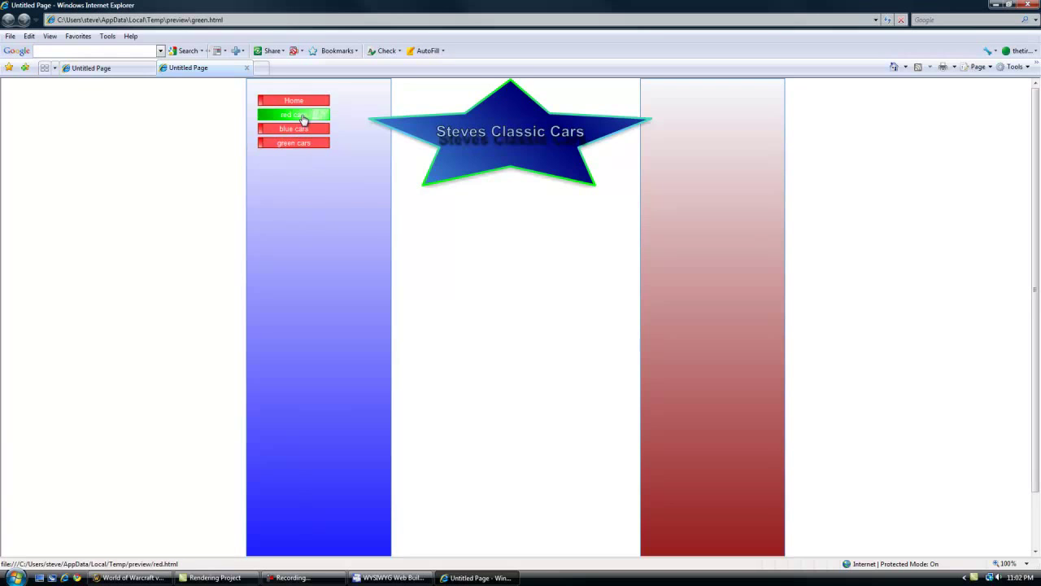
Visit the red, Home, blue, green, red and Home pages via the nav links, then return to the editor.
click(301, 118)
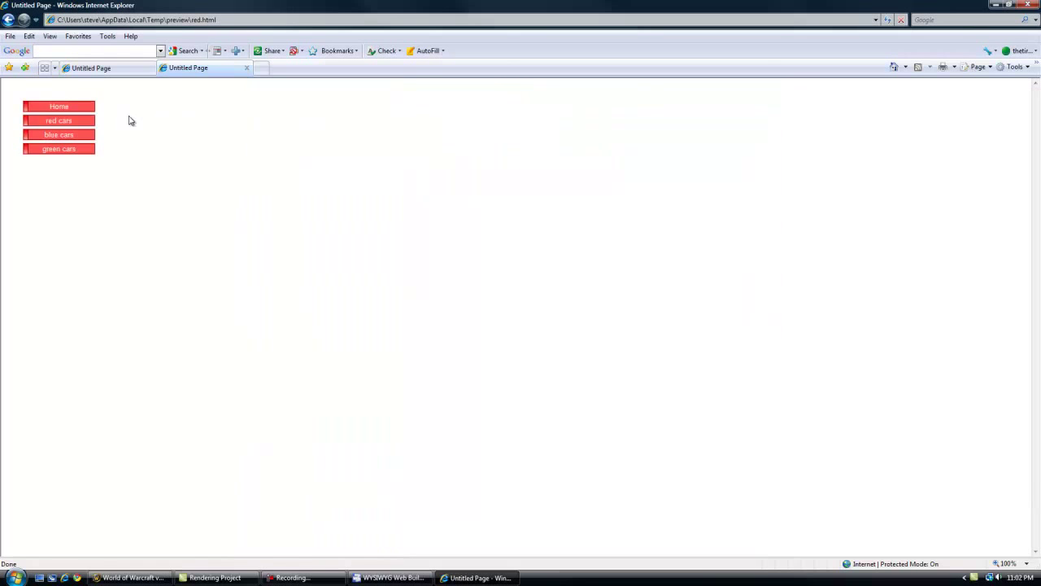
click(70, 109)
click(303, 134)
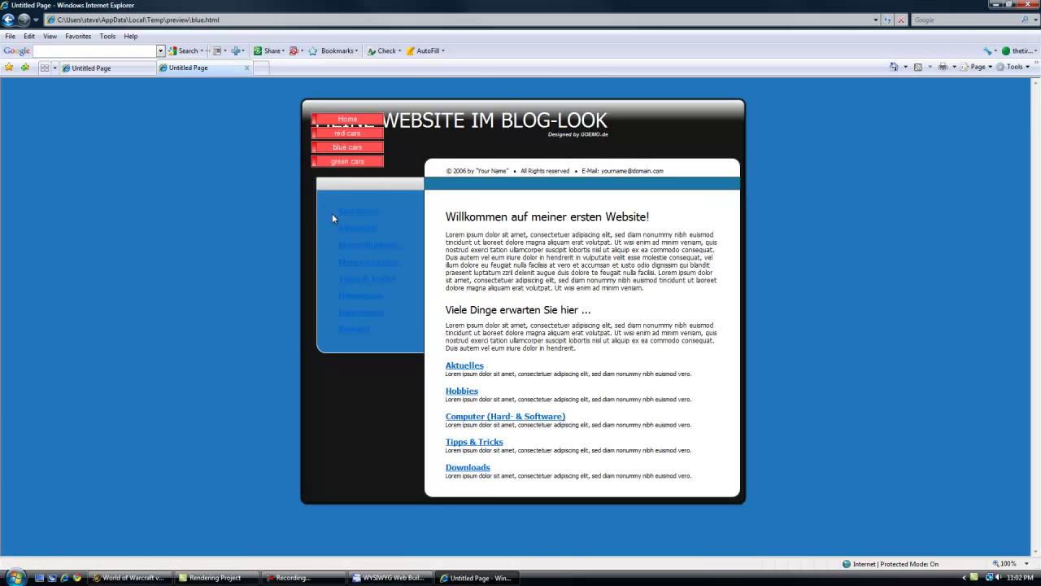
click(351, 162)
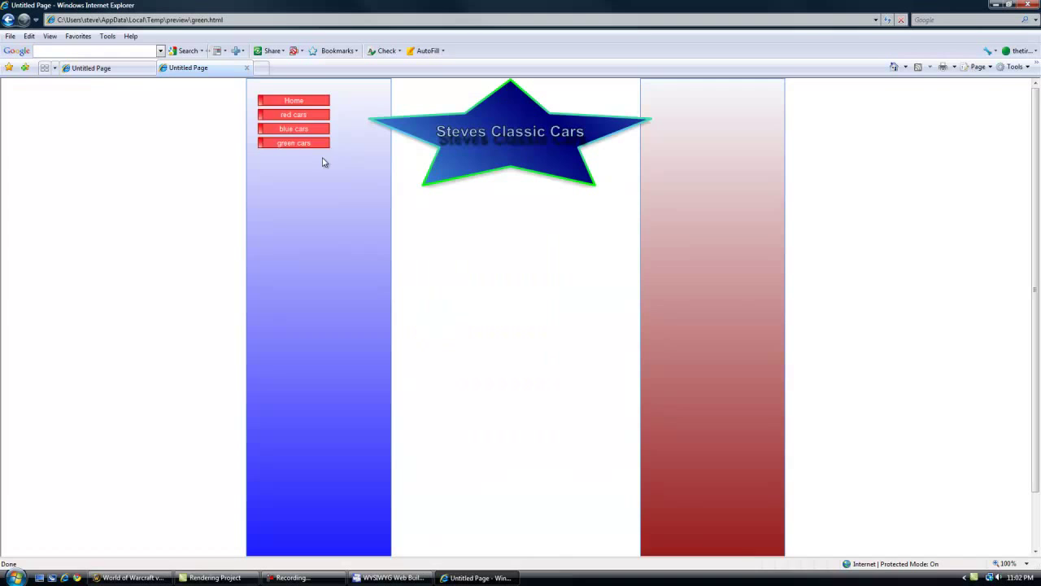
click(292, 116)
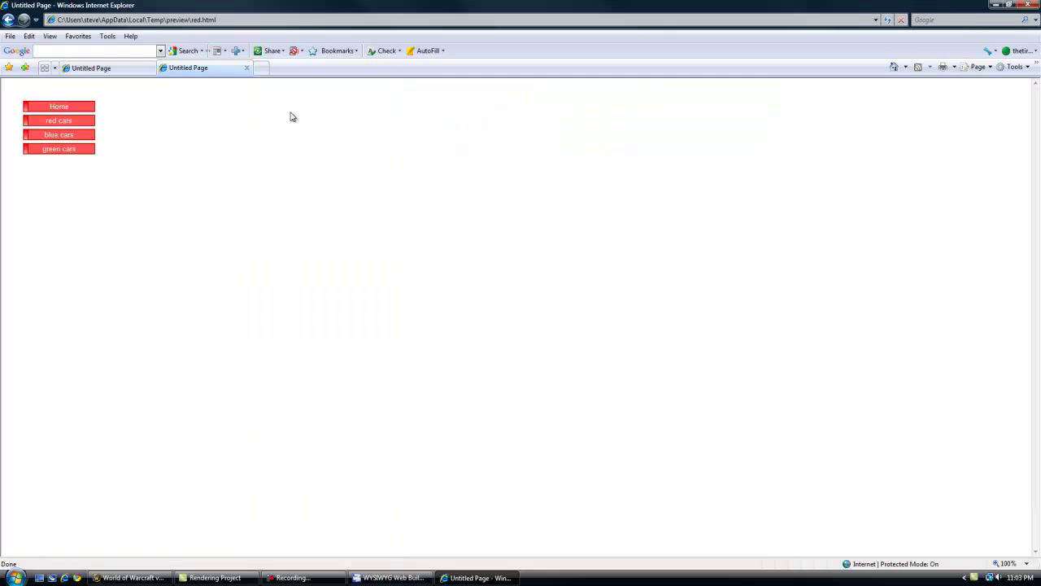
click(64, 107)
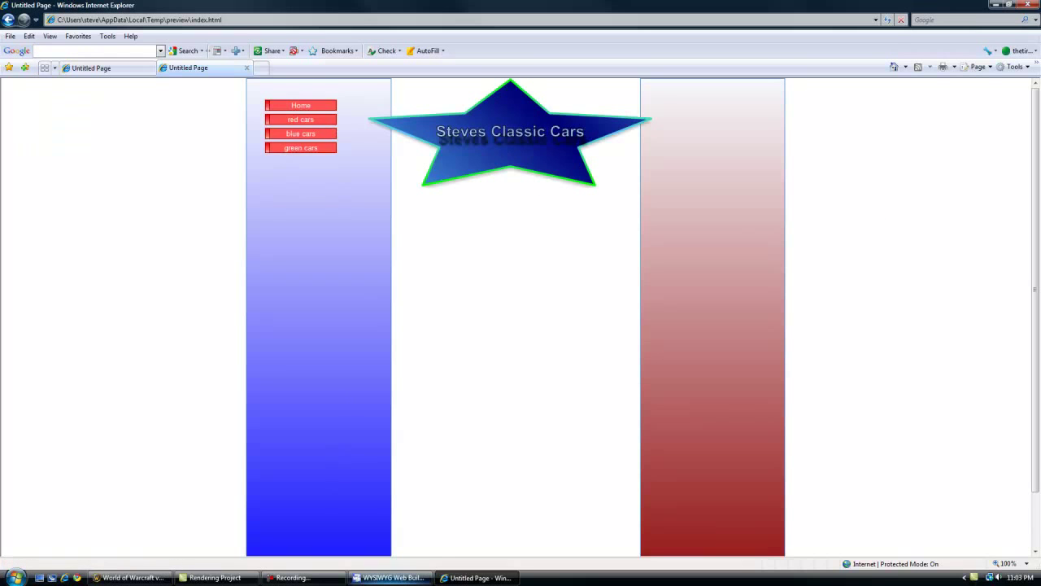
click(392, 578)
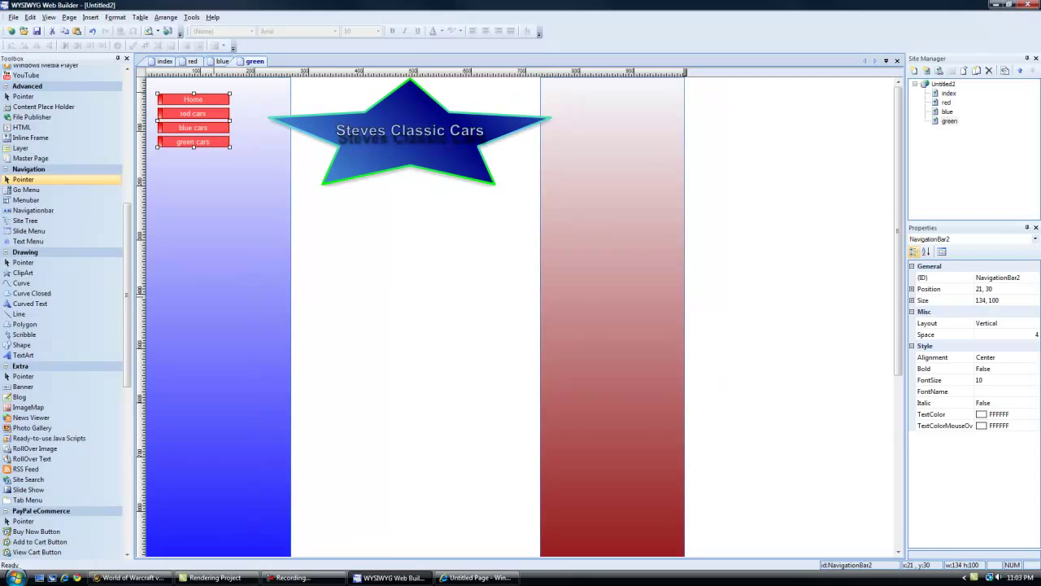
Insert a Go menu and place it in the white centre column.
scroll(114, 295, up, 3)
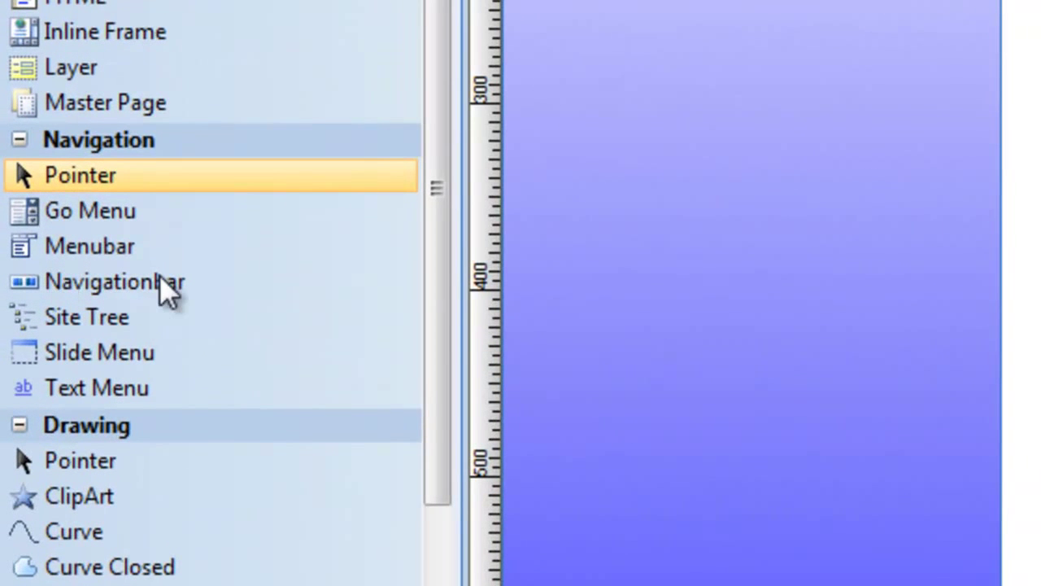
click(111, 212)
click(1040, 151)
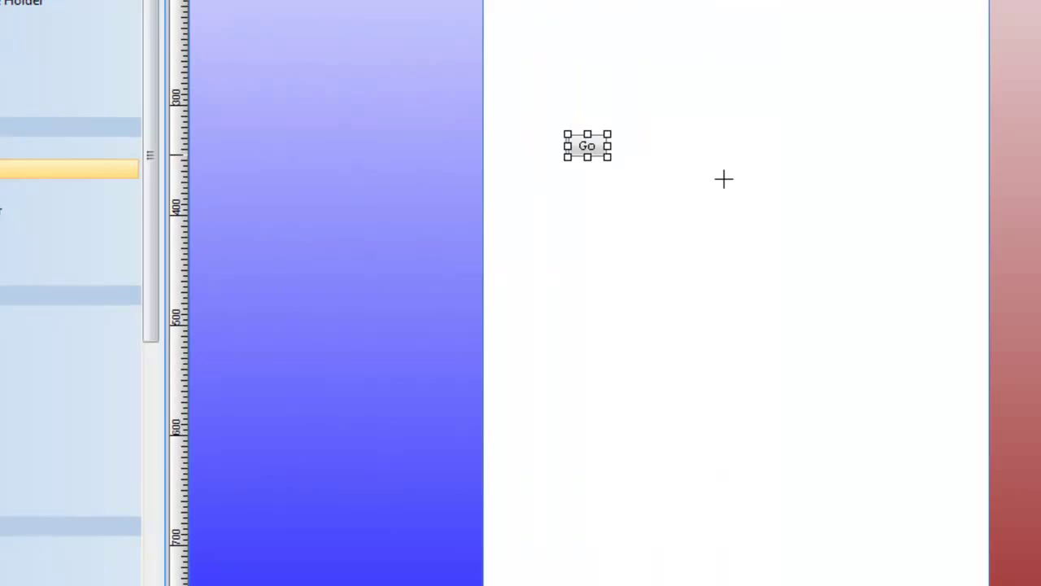
drag(818, 154, 787, 148)
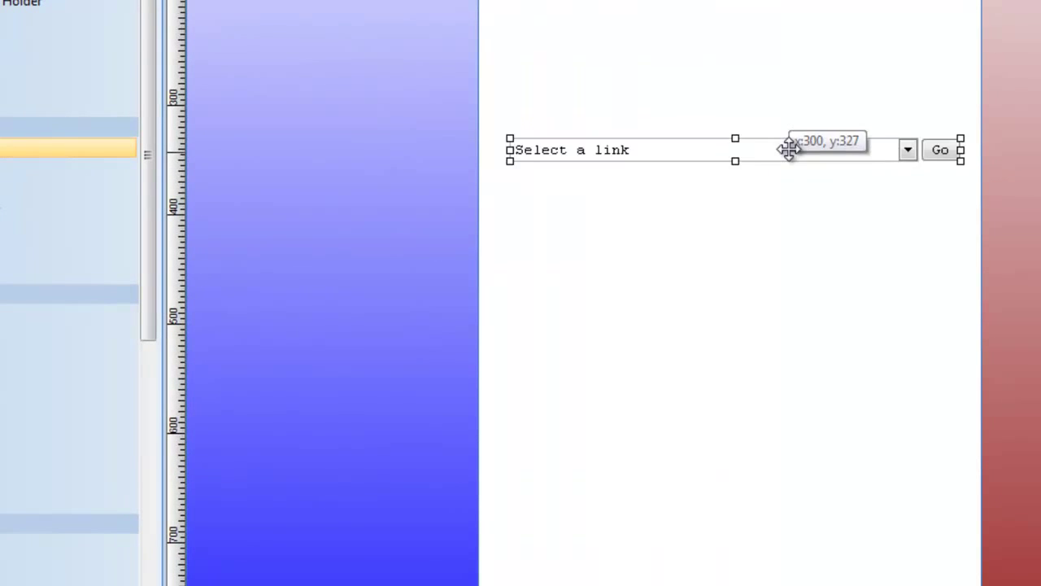
Add three Go menu items named red, blue and green.
double_click(756, 151)
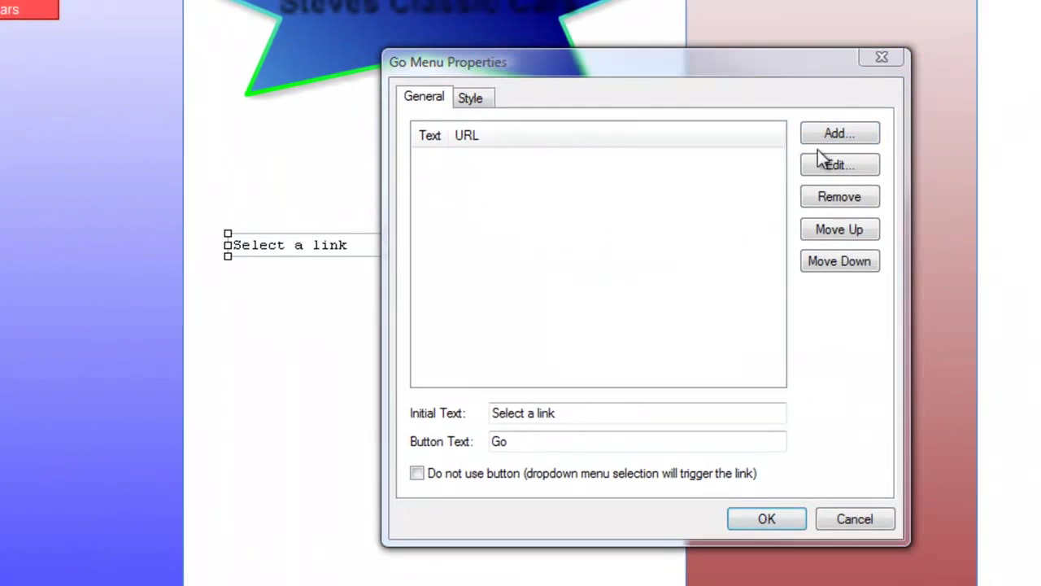
click(978, 79)
drag(551, 174, 394, 175)
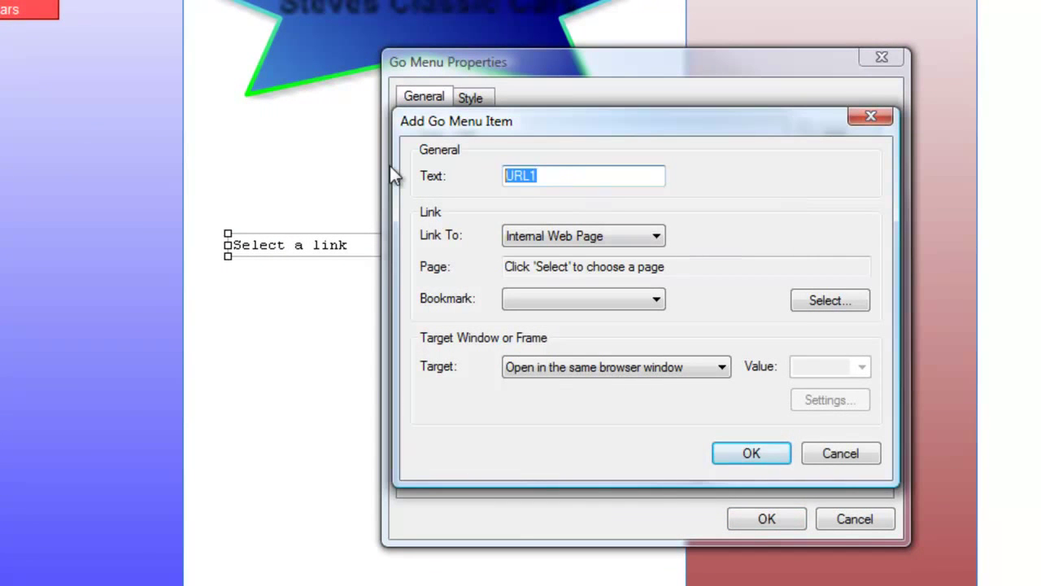
text(red)
click(757, 457)
click(813, 137)
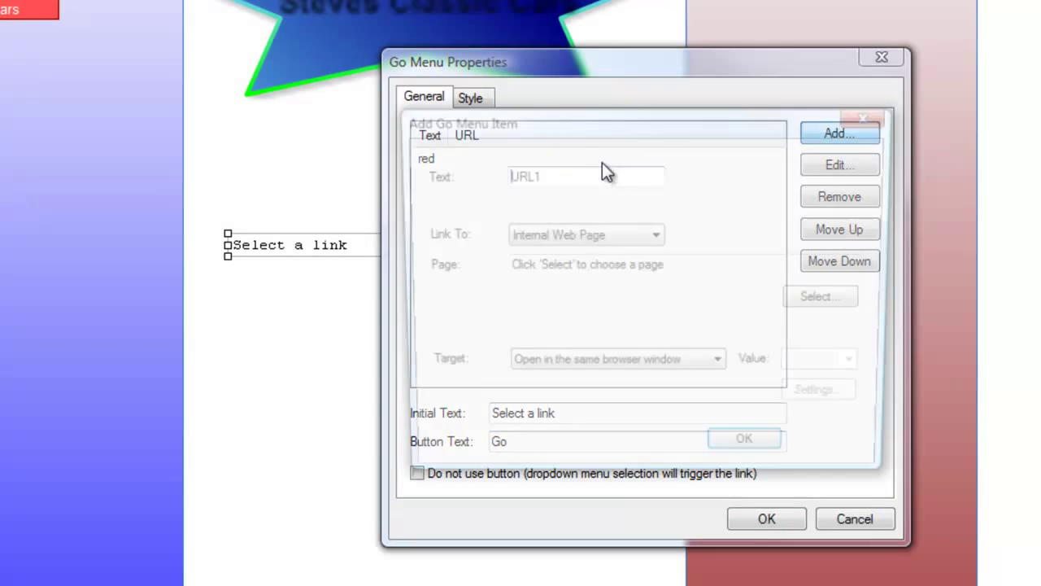
drag(558, 179, 334, 171)
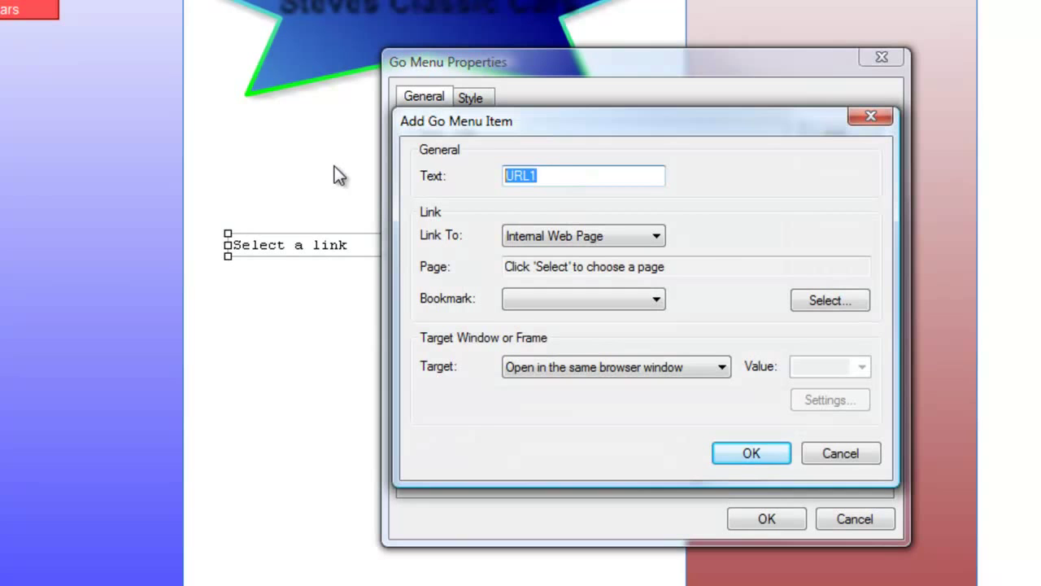
text(blue)
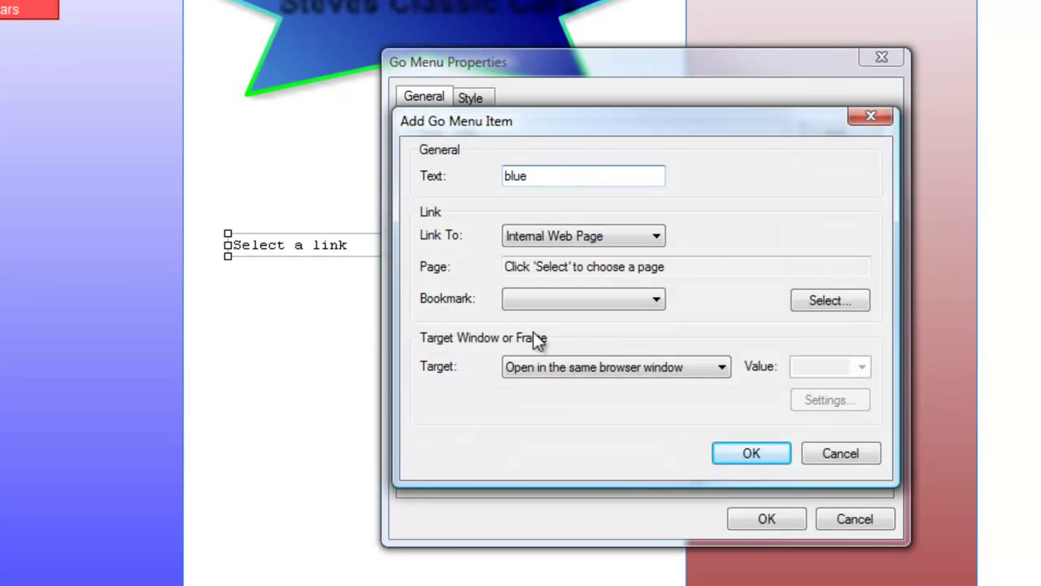
click(750, 453)
click(838, 133)
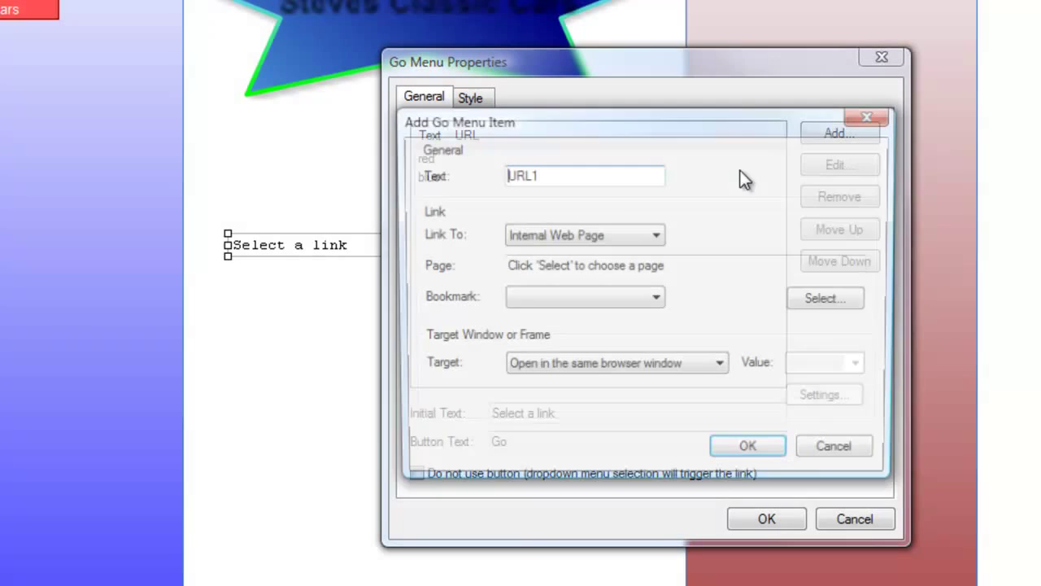
double_click(568, 172)
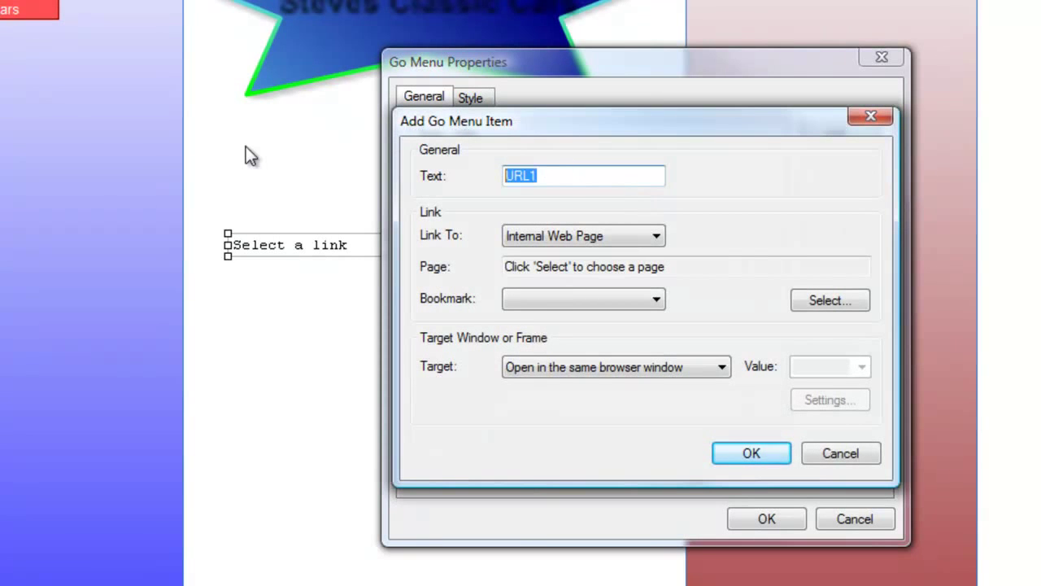
text(green)
click(740, 447)
Link the red item to the red page.
click(452, 160)
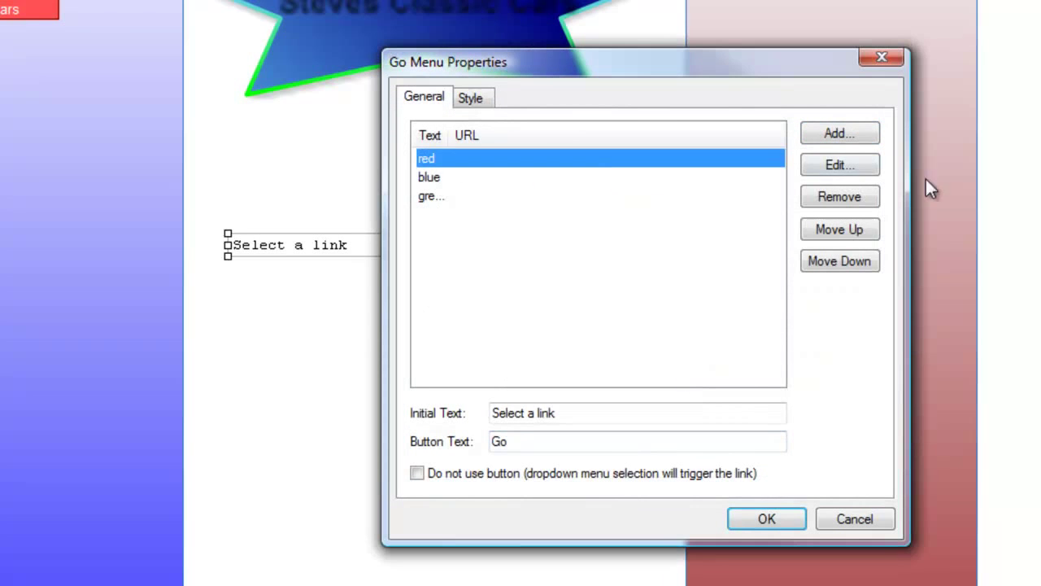
click(839, 165)
click(797, 297)
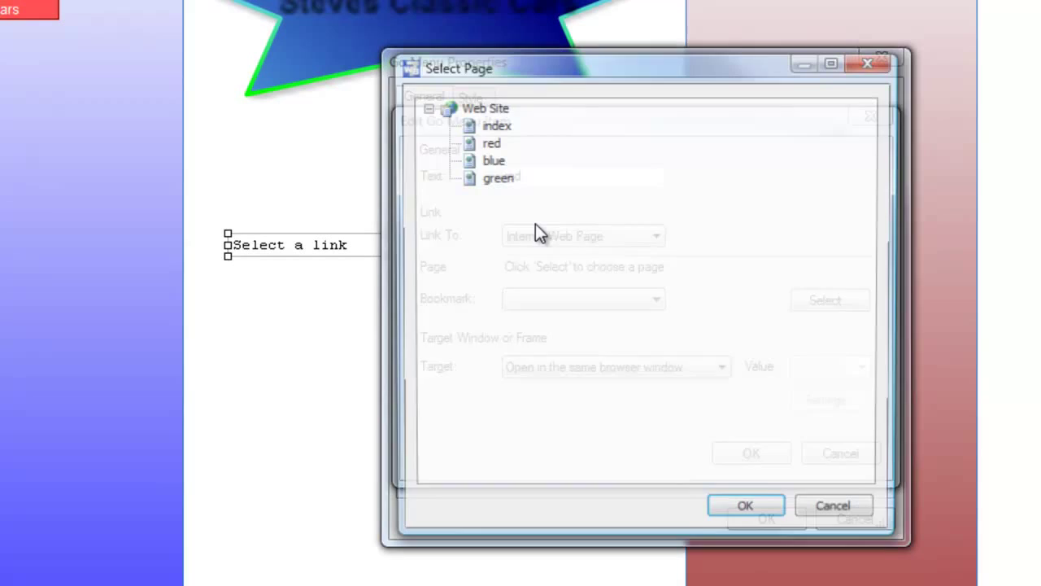
click(743, 509)
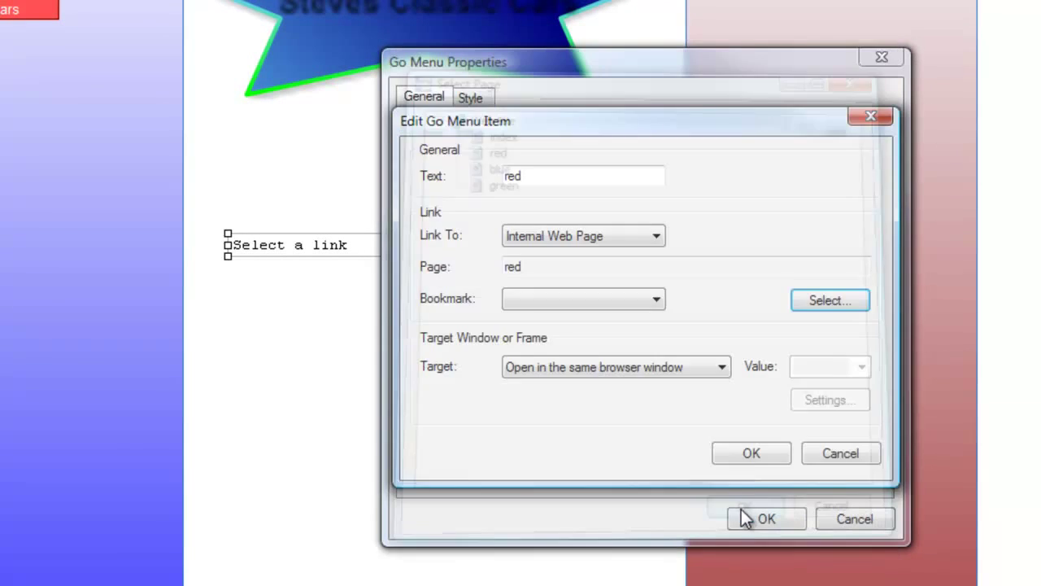
click(748, 453)
Link the blue item to the blue page.
click(443, 179)
click(813, 167)
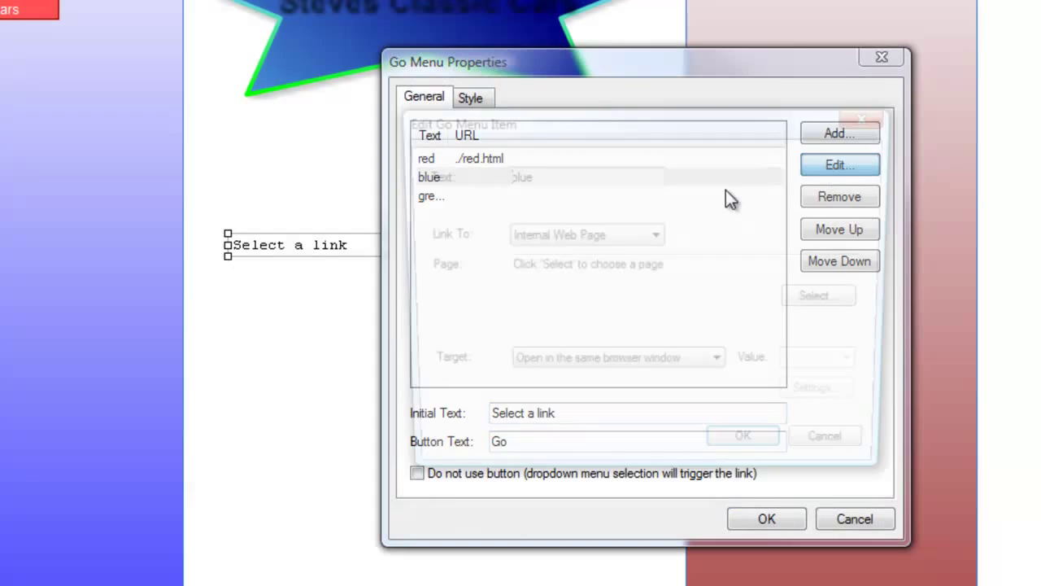
click(825, 298)
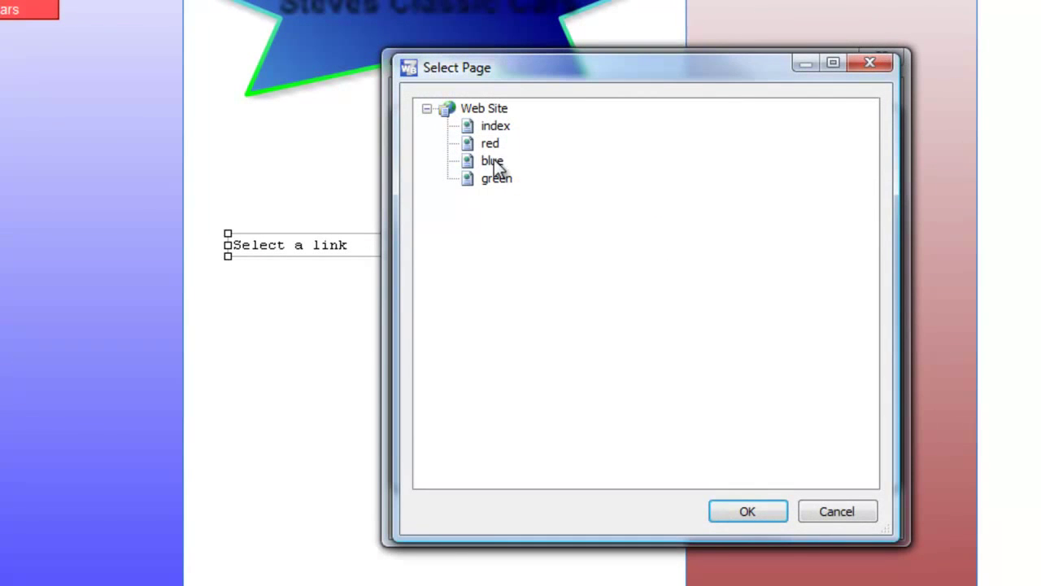
click(492, 160)
click(745, 512)
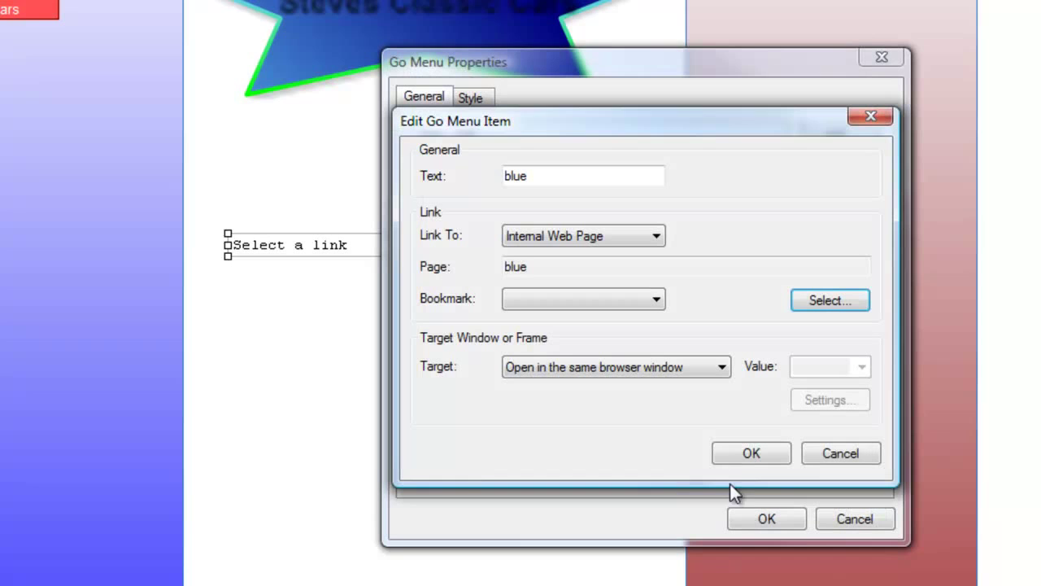
click(748, 460)
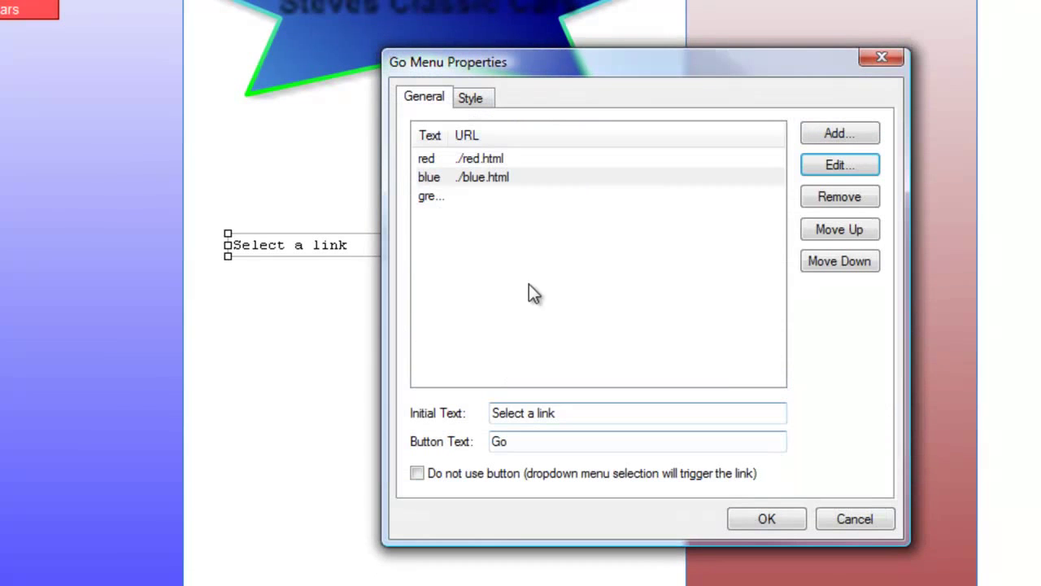
Link the green item to the green page.
click(441, 199)
click(839, 164)
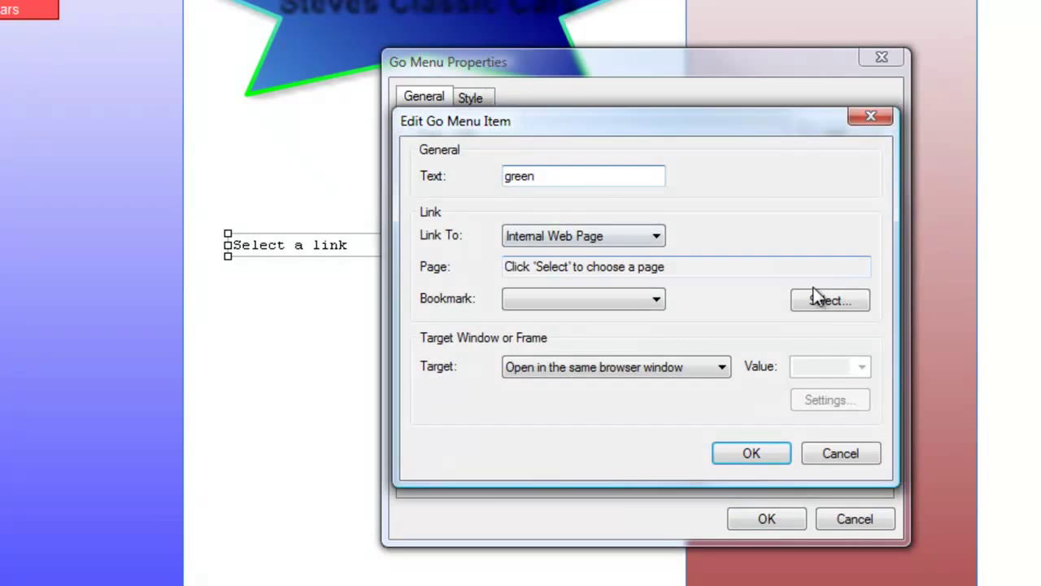
click(823, 298)
click(497, 178)
click(738, 517)
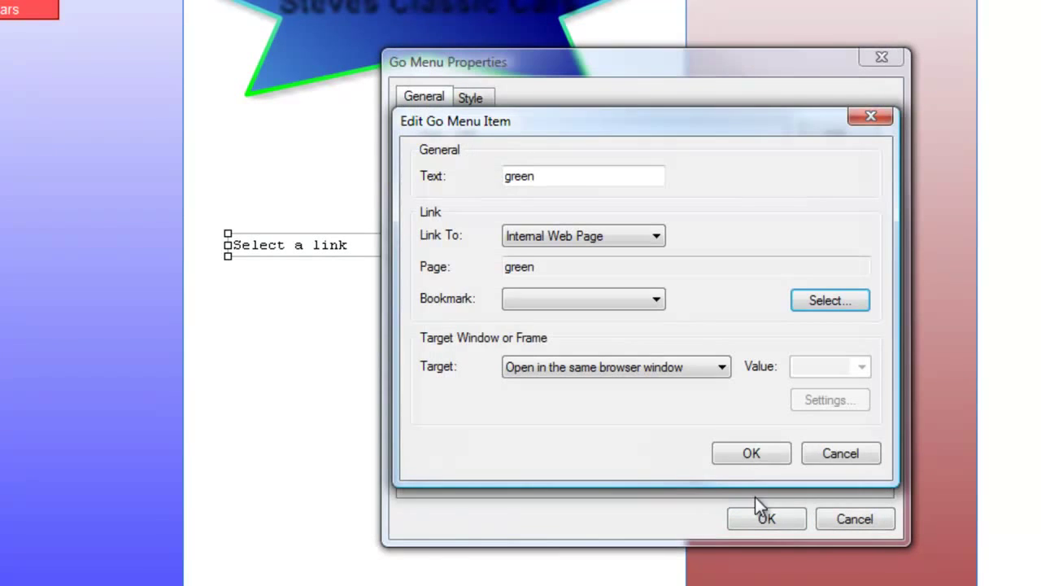
click(743, 461)
Apply the Go menu items, nudge the menu left and up, and make its text grey.
click(769, 518)
drag(562, 251, 423, 227)
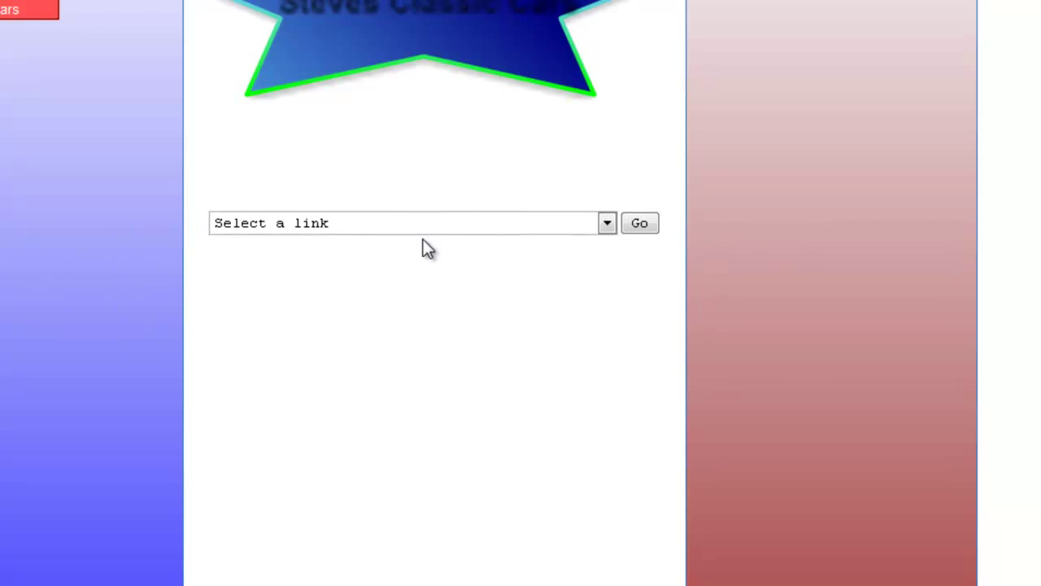
double_click(423, 225)
click(470, 98)
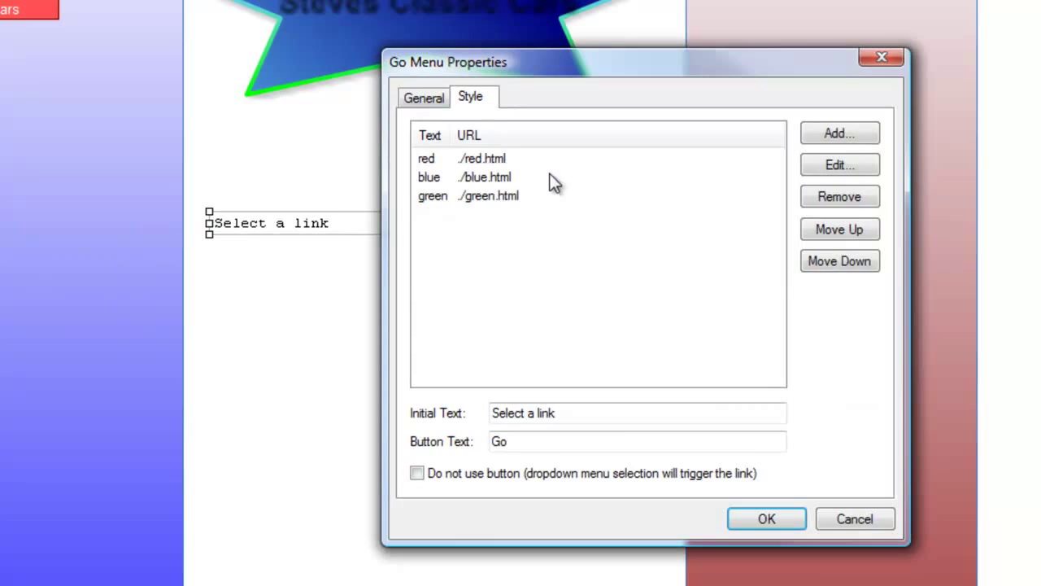
click(642, 243)
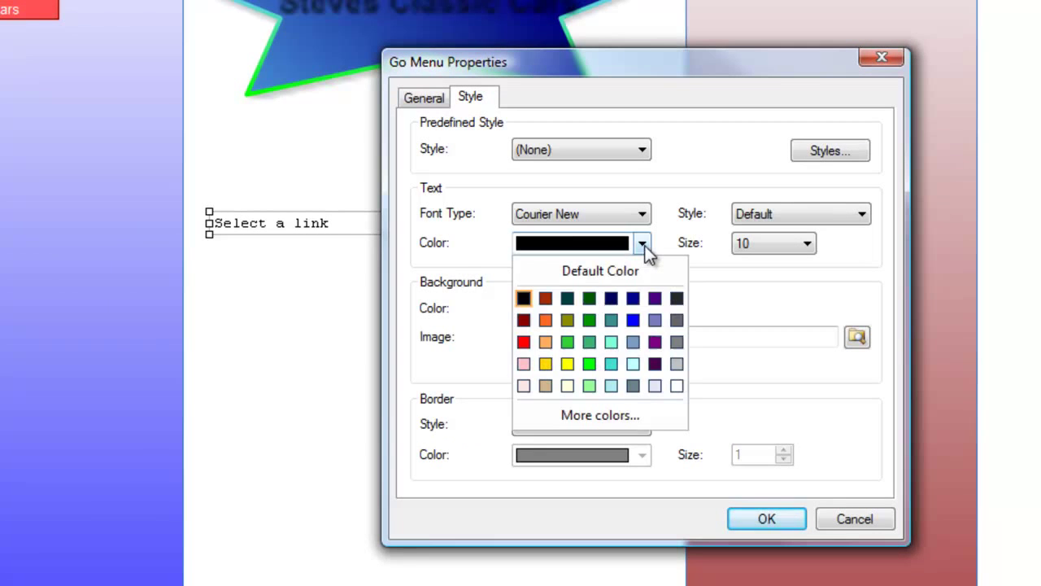
click(674, 321)
click(767, 519)
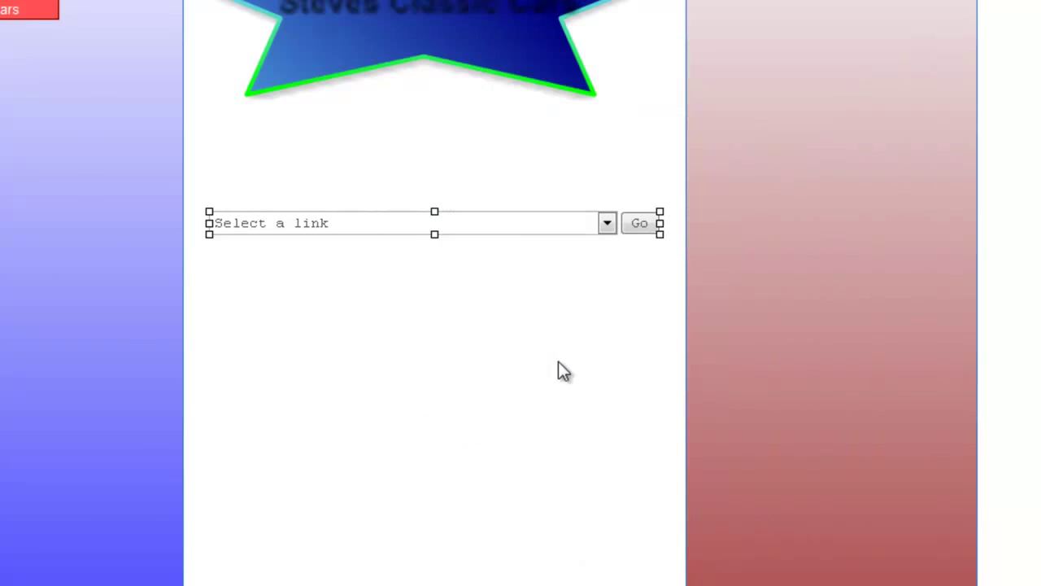
Give the Go menu an orange background colour.
double_click(472, 218)
click(492, 97)
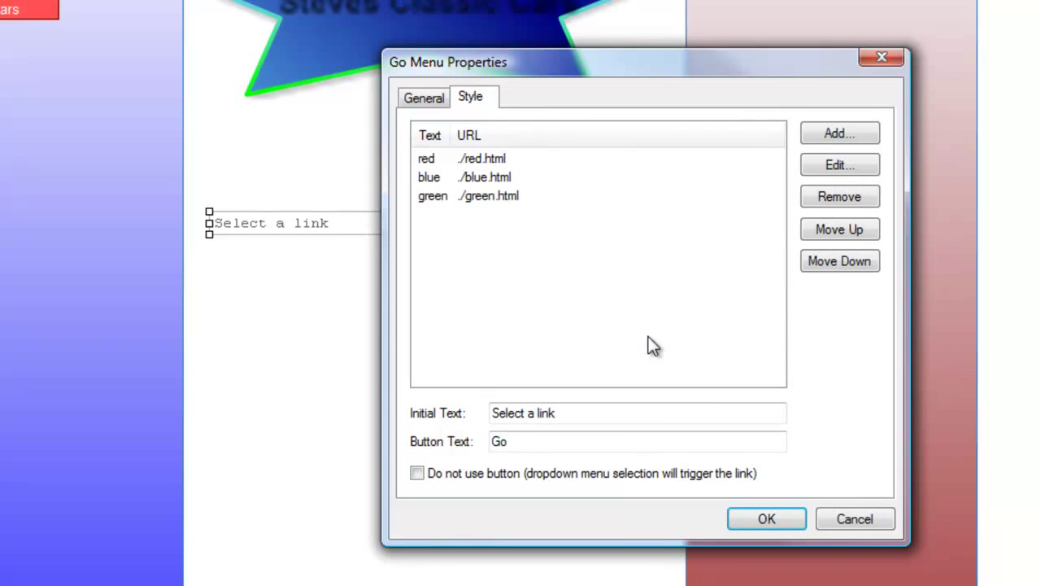
click(643, 308)
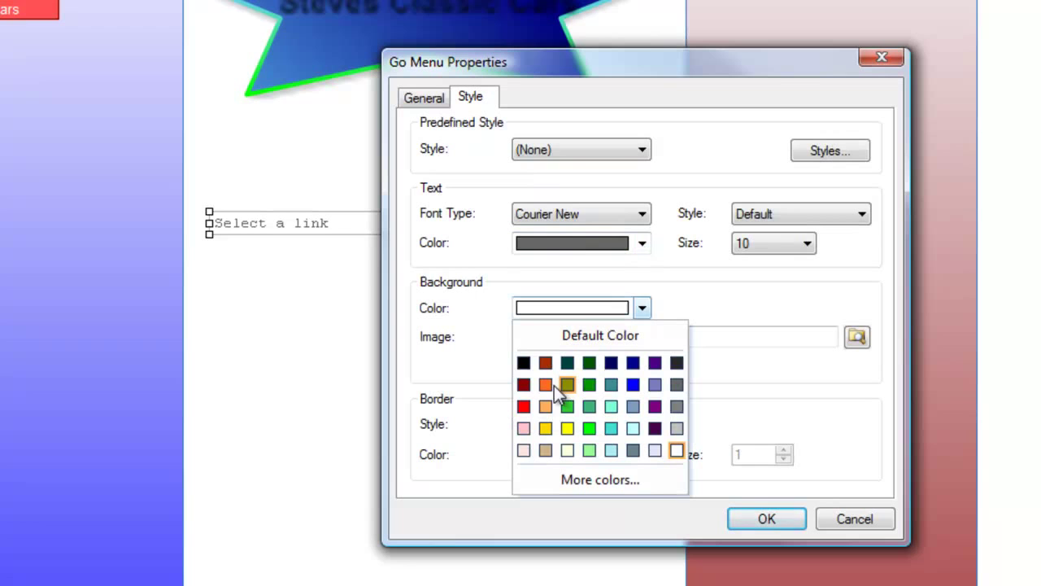
click(767, 520)
double_click(573, 222)
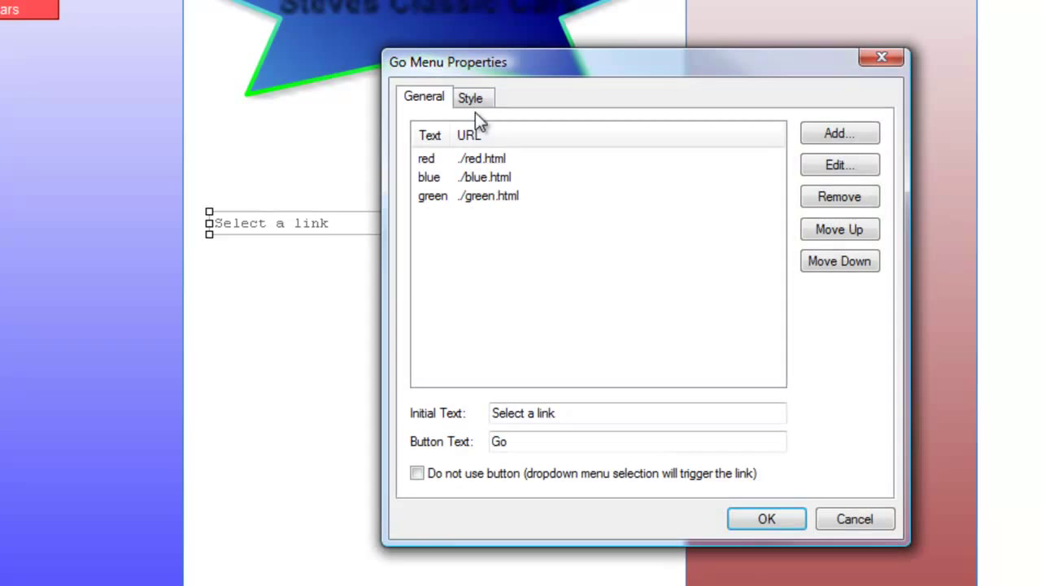
click(473, 103)
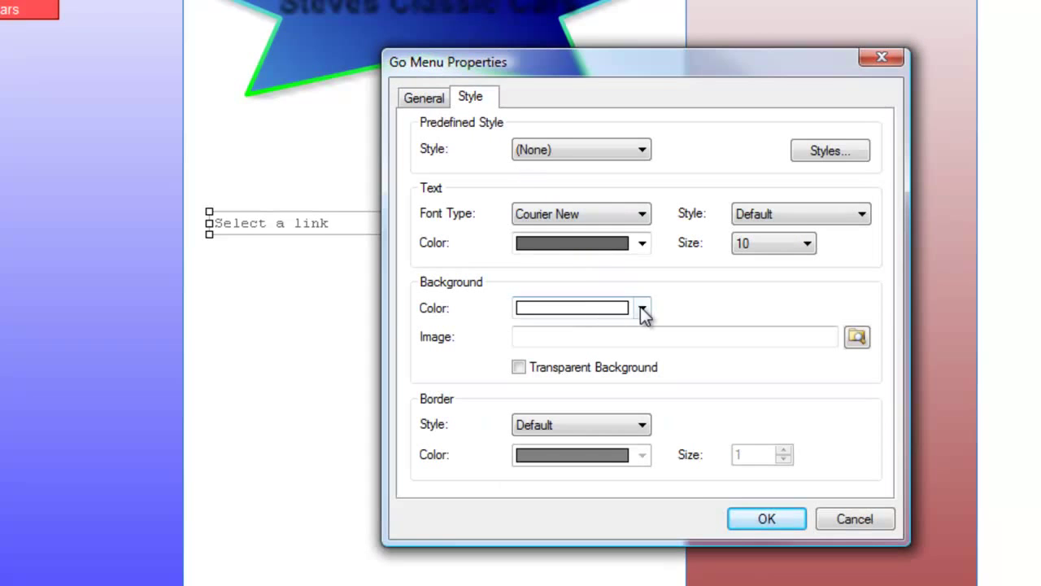
click(642, 308)
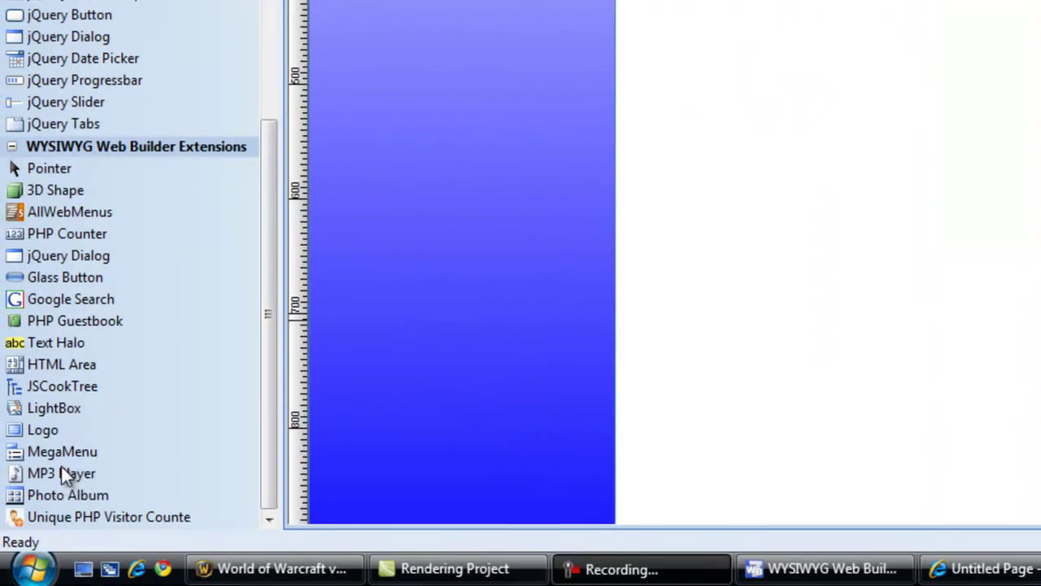
Place an MP3 player just below the Go menu and browse for an MP3 file.
click(61, 468)
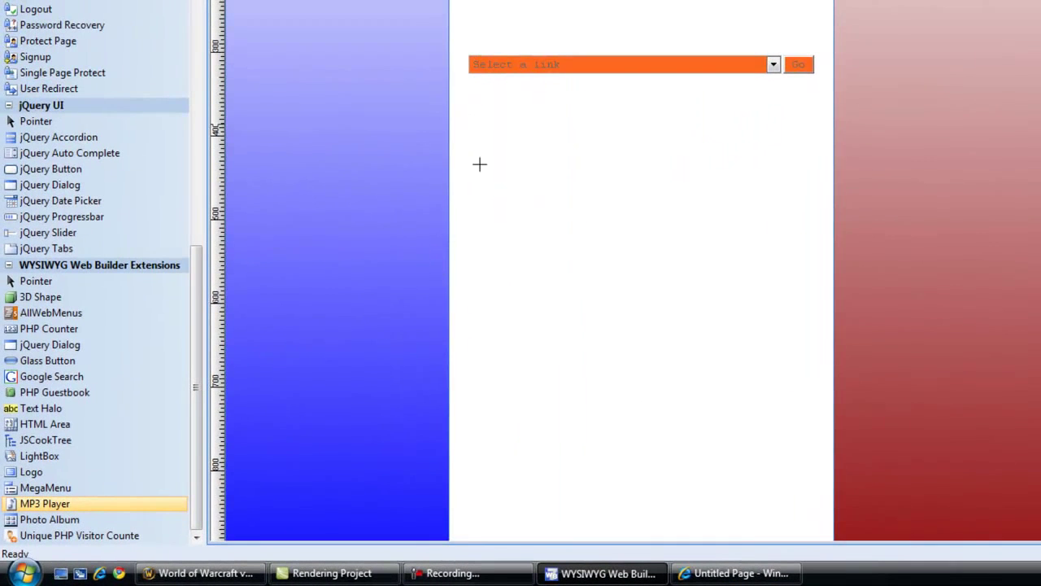
drag(548, 47, 887, 122)
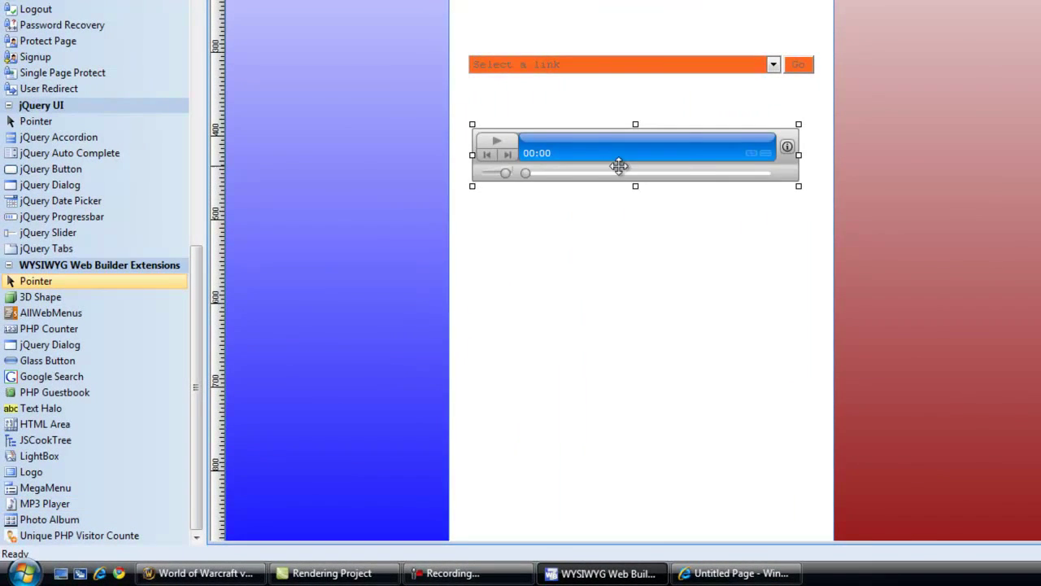
drag(619, 166, 645, 251)
drag(672, 190, 668, 162)
double_click(649, 170)
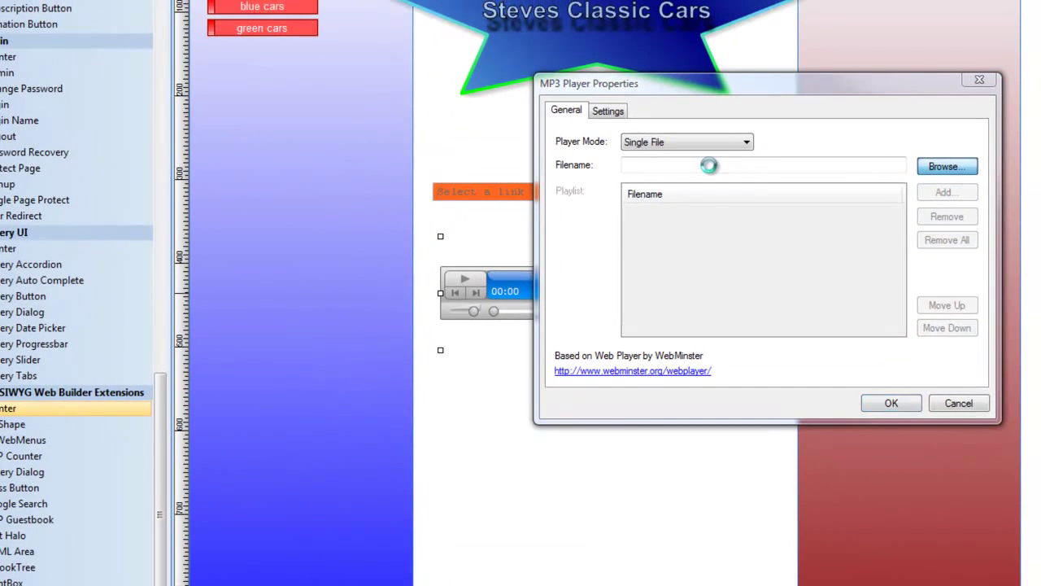
click(983, 39)
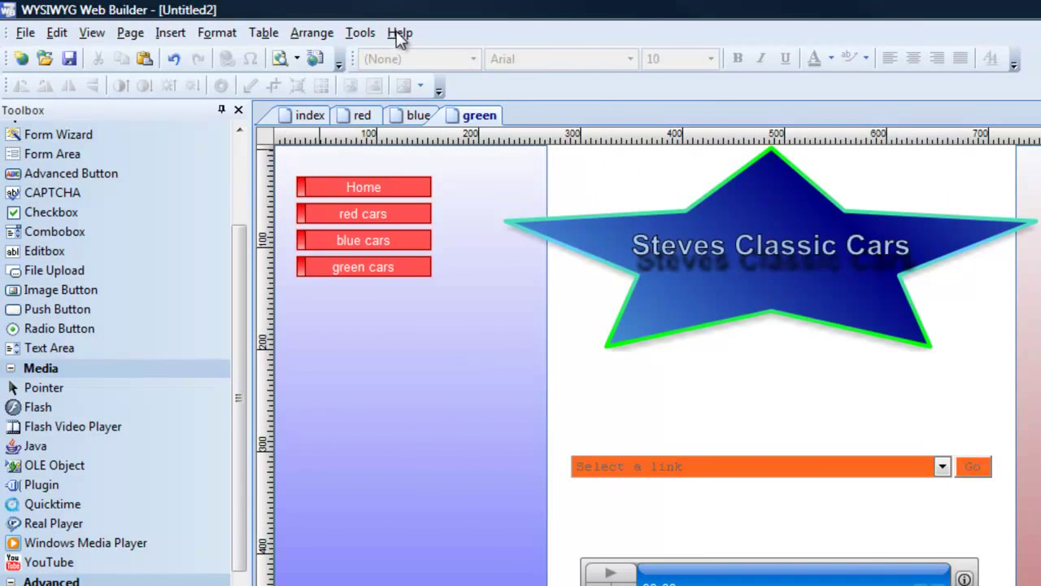
Search Help Topics for 'form' and display the Form topic from the results.
click(399, 36)
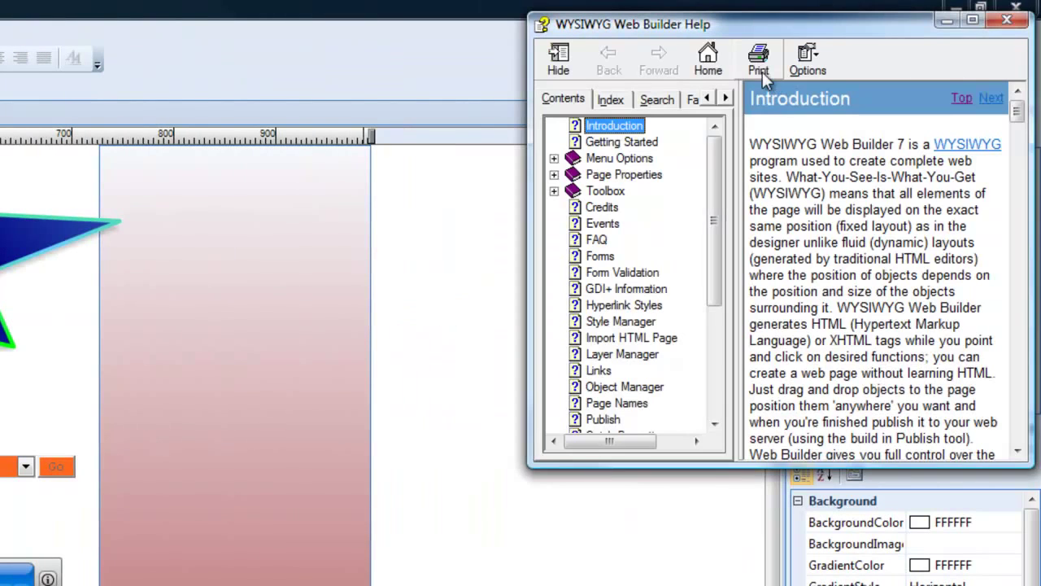
drag(769, 32, 487, 80)
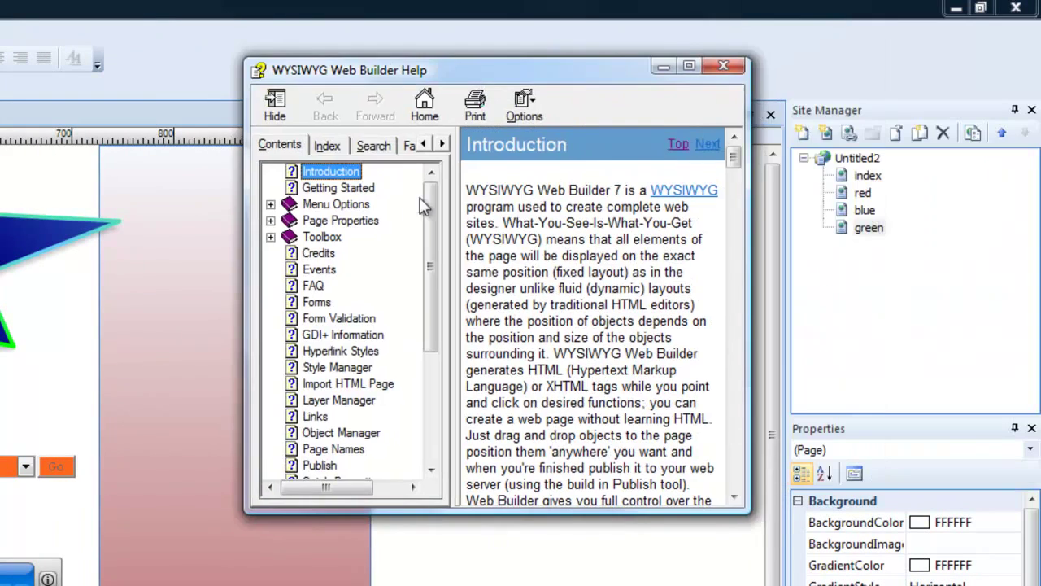
click(371, 146)
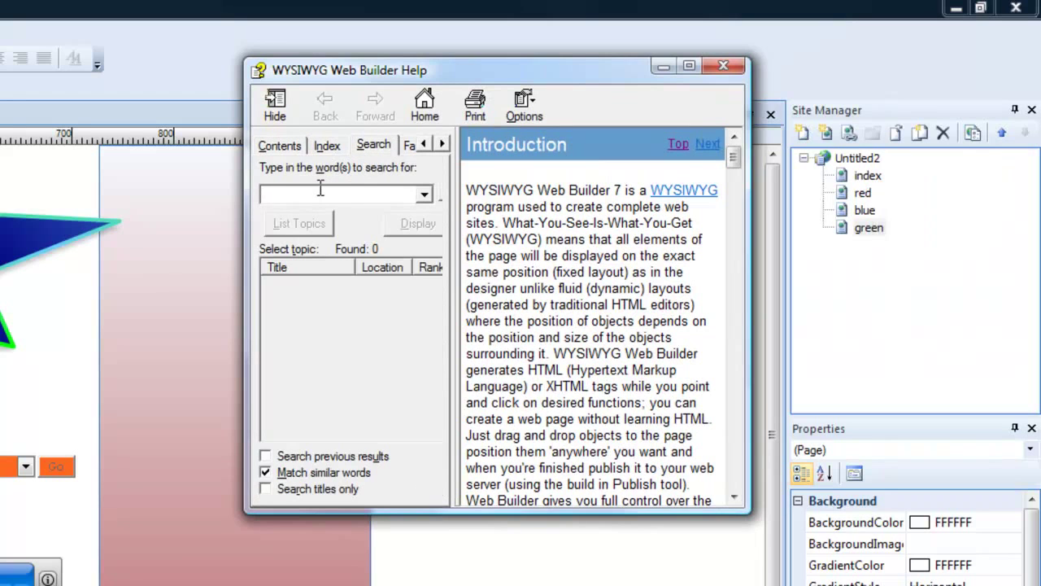
text(form)
key(Return)
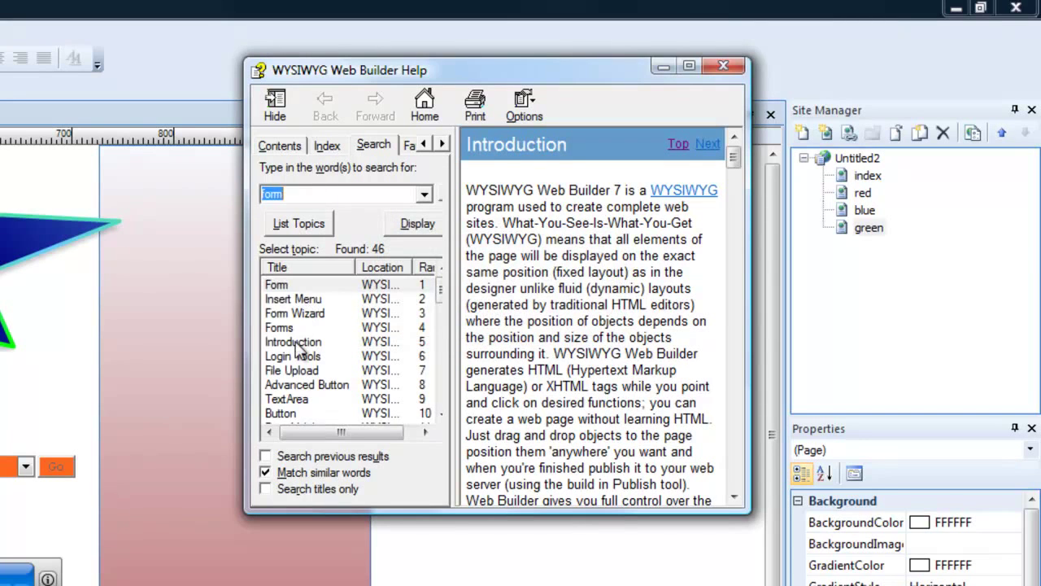
click(286, 287)
mouse_move(735, 165)
mouse_down()
mouse_move(741, 252)
mouse_move(742, 152)
mouse_up()
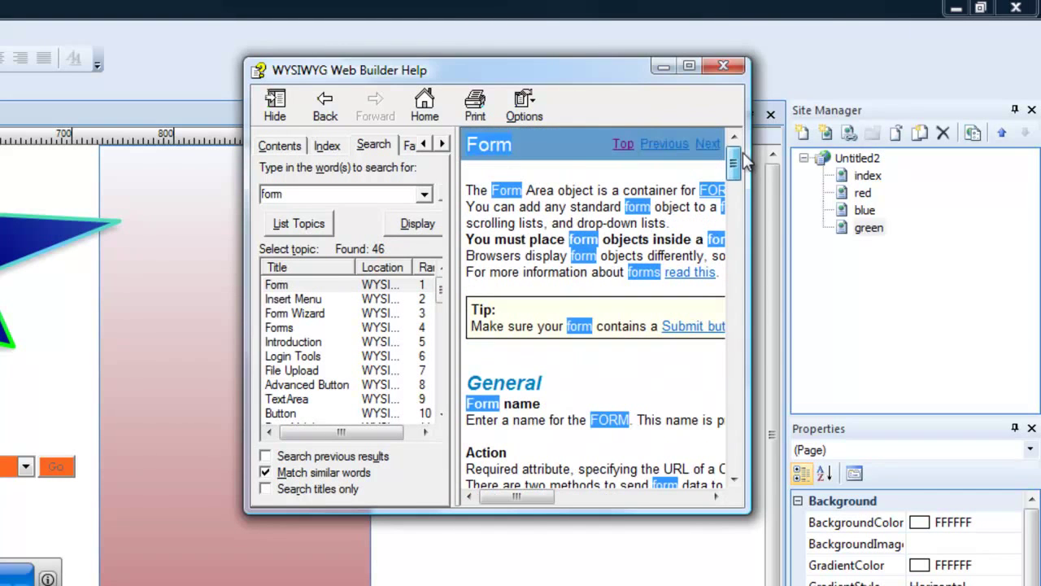
drag(514, 72, 477, 240)
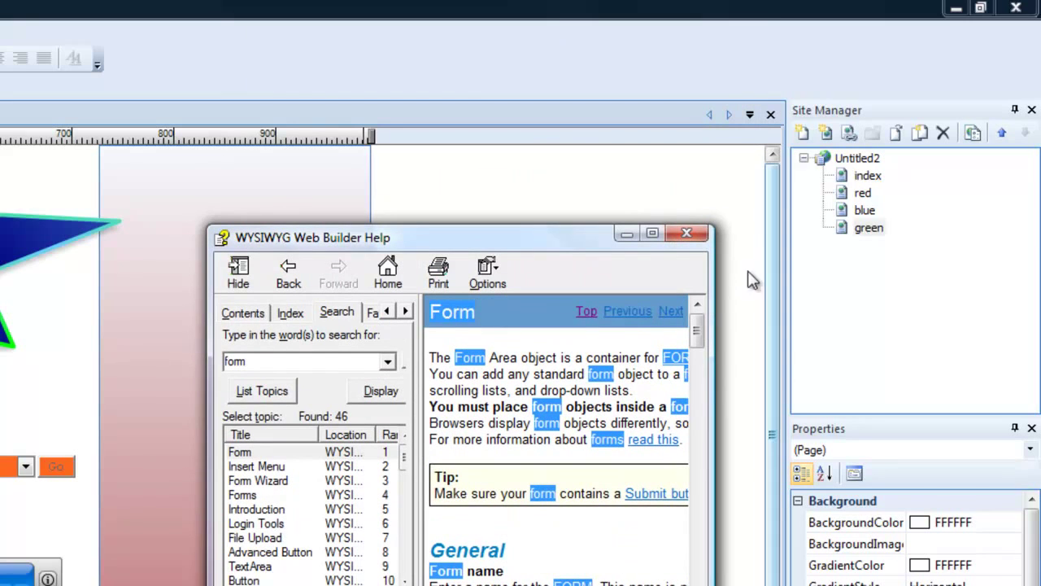
Close the Help window and look through the Insert, Format, Page and View menus unchanged.
click(693, 232)
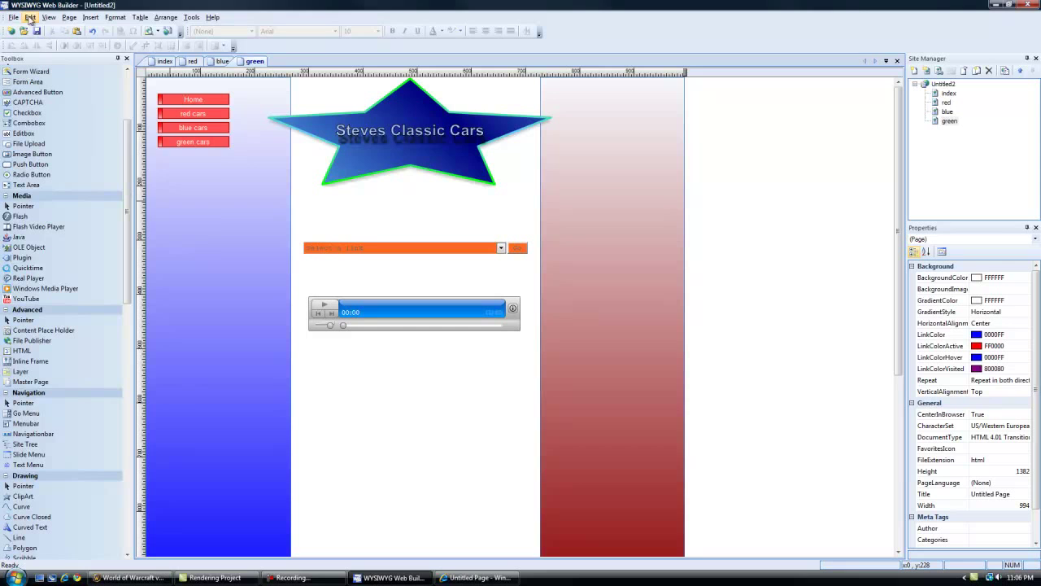
click(90, 17)
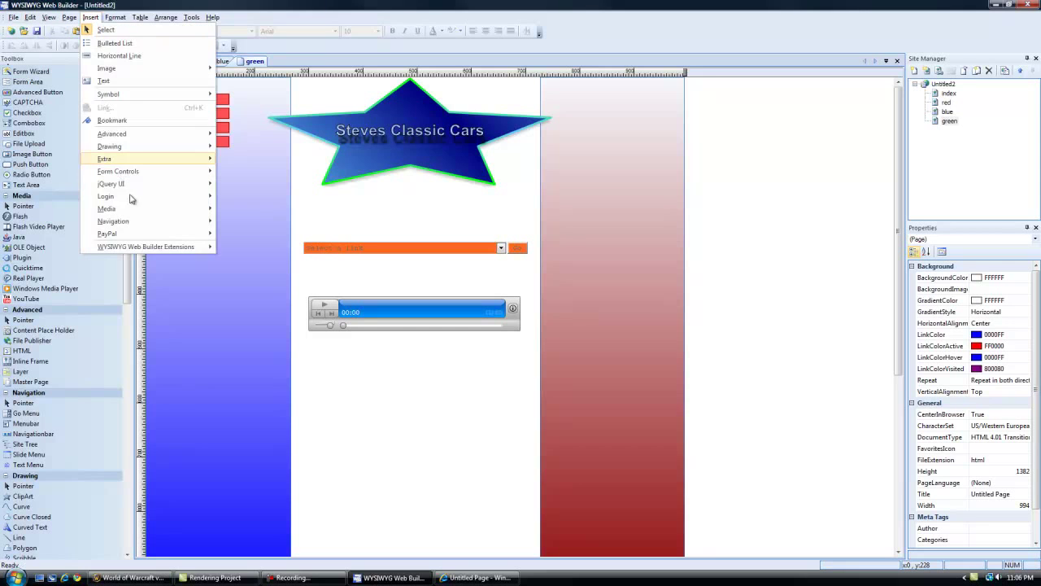
mouse_move(118, 17)
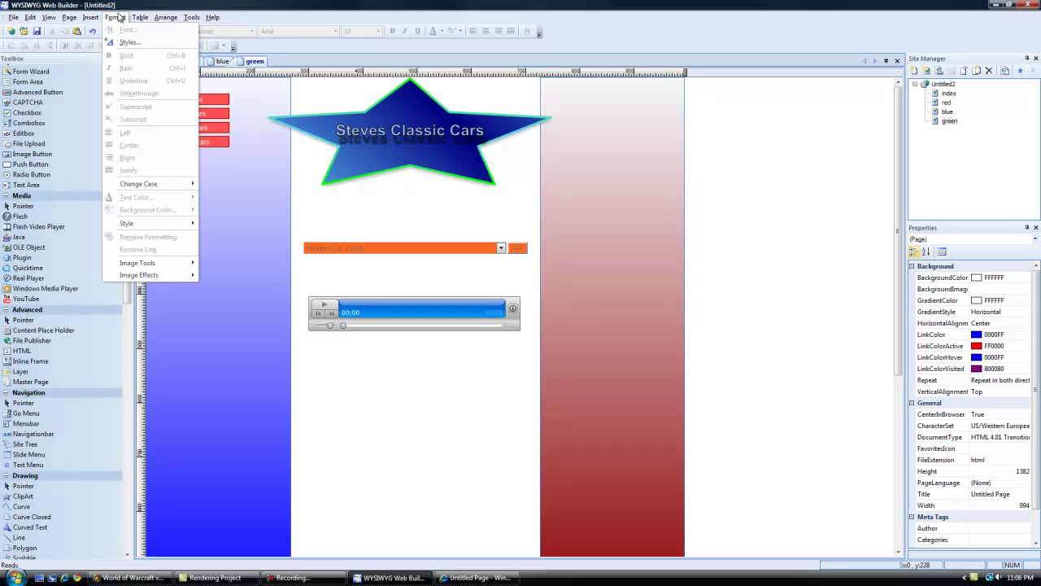
mouse_move(82, 21)
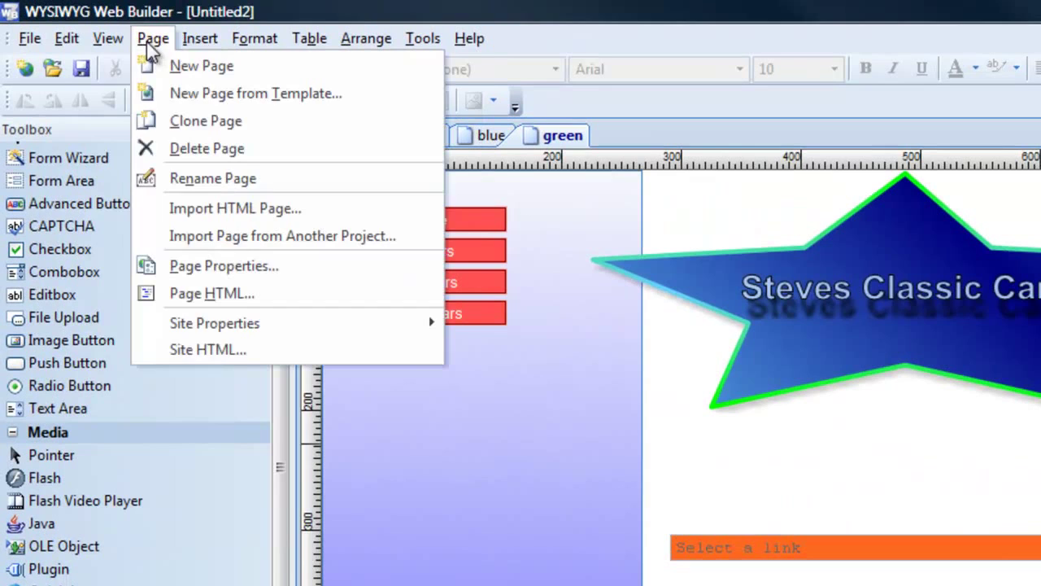
mouse_move(122, 42)
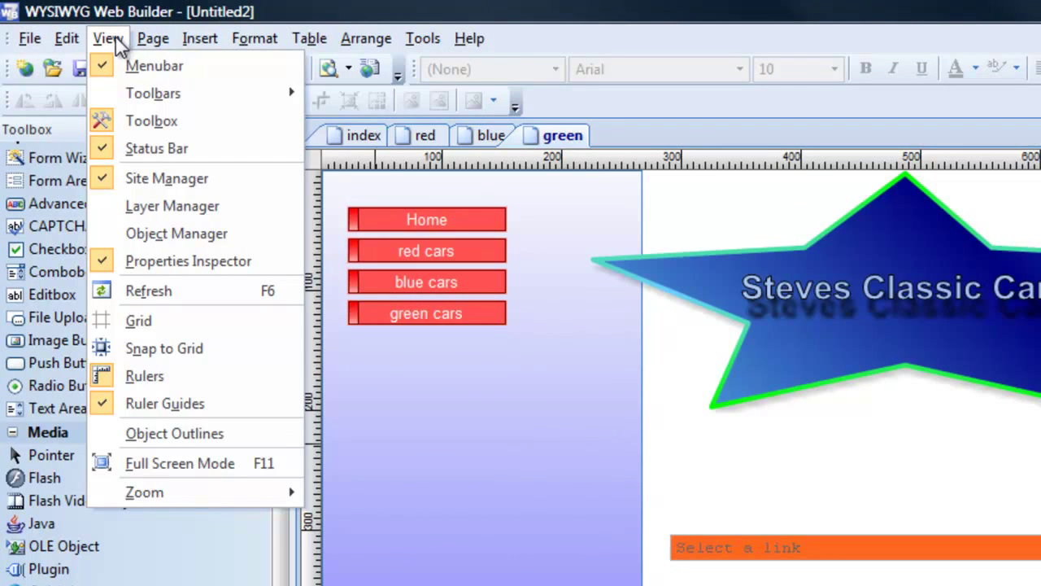
mouse_move(168, 102)
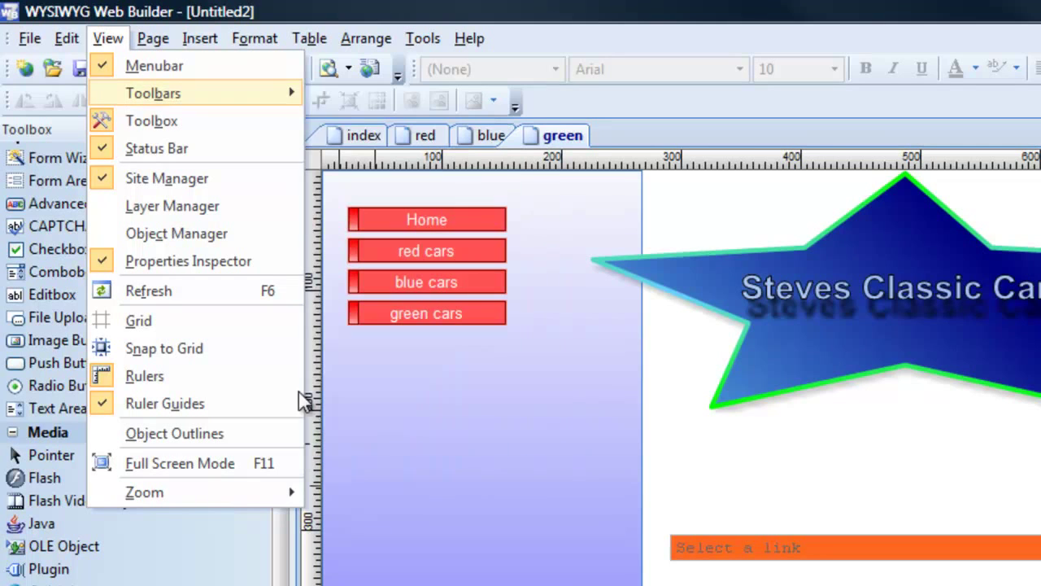
click(488, 462)
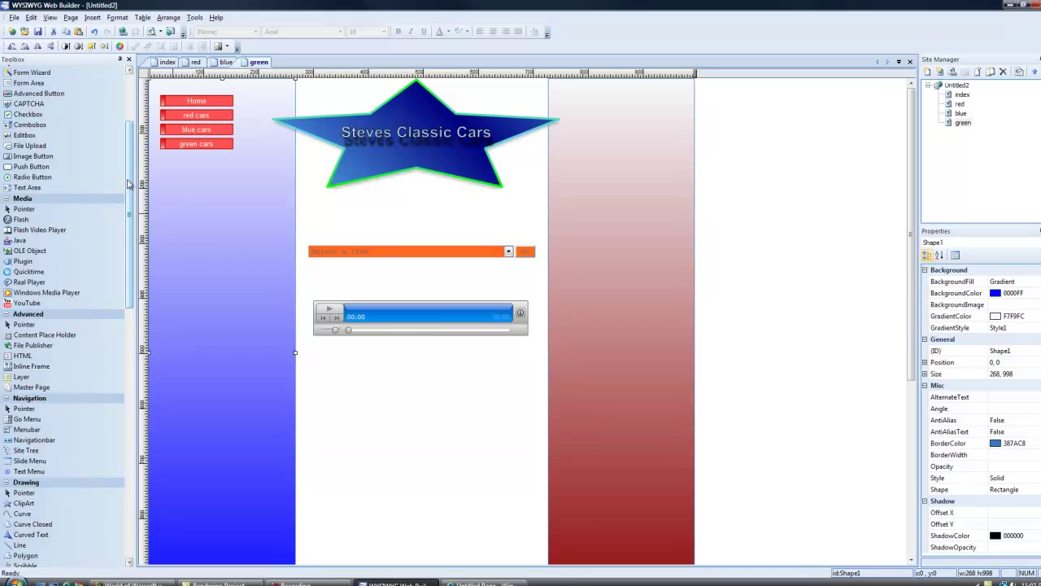
Nest the green page under the blue page and publish the site.
scroll(135, 121, up, 3)
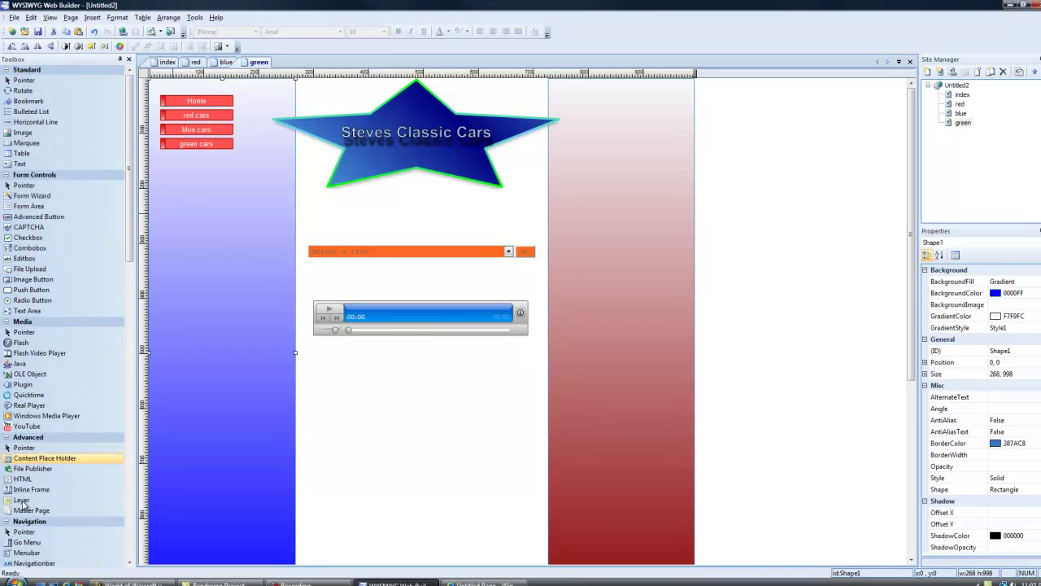
drag(129, 161, 127, 427)
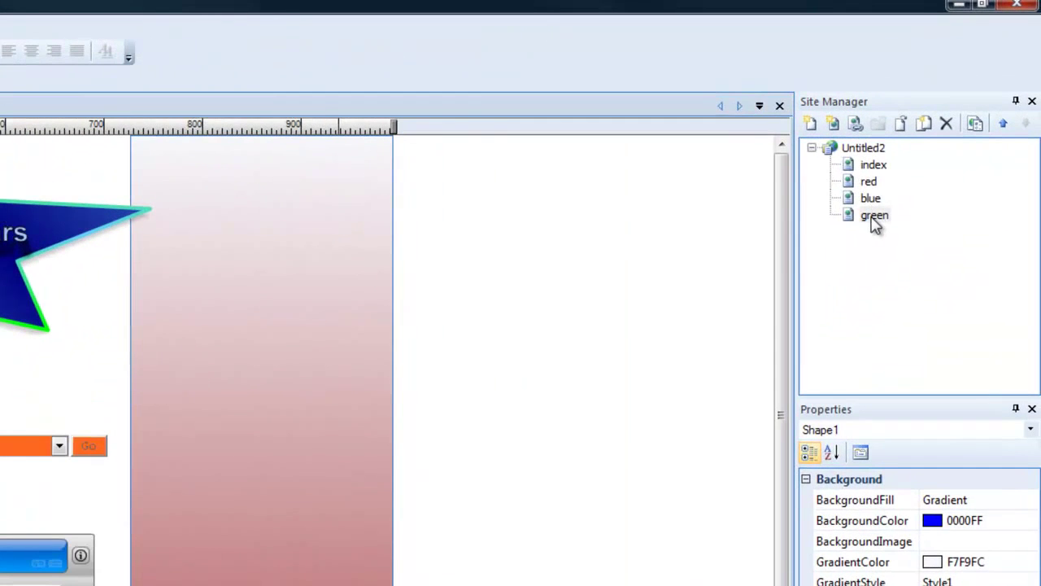
drag(873, 218, 911, 222)
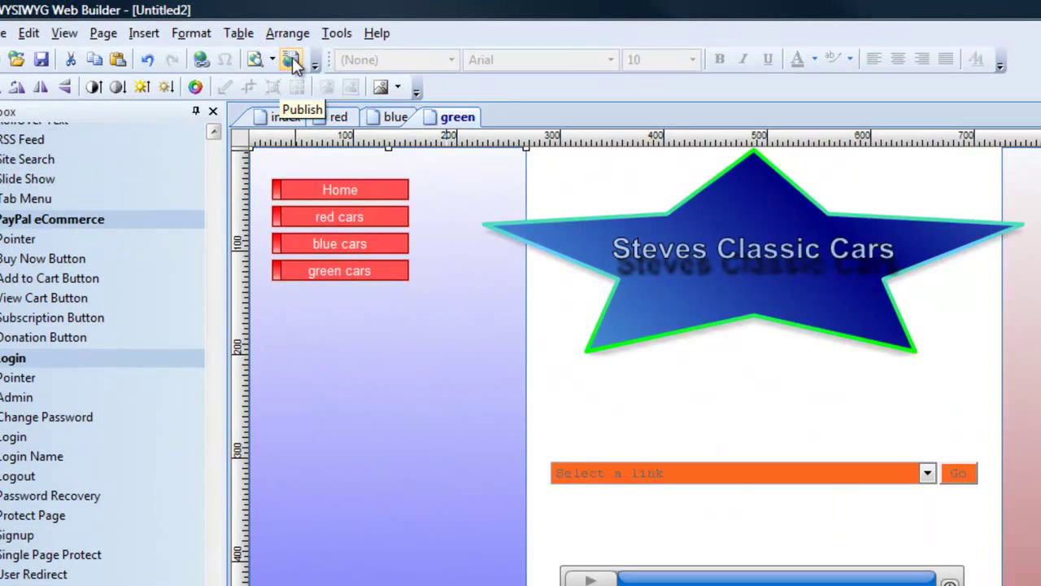
click(292, 59)
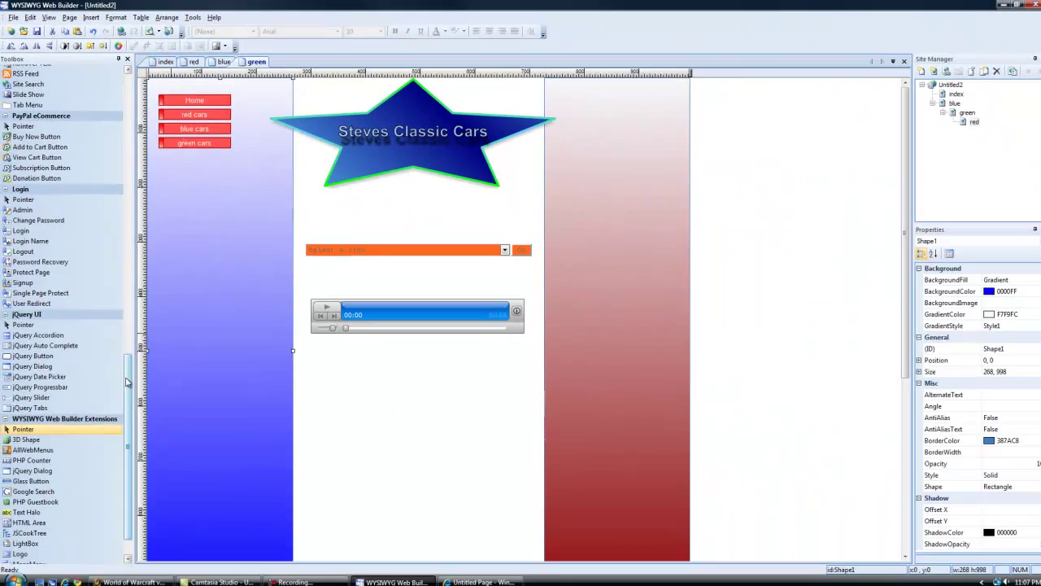
click(214, 369)
Draw a Windows Media Player object below the MP3 player, then delete it.
drag(136, 195, 133, 95)
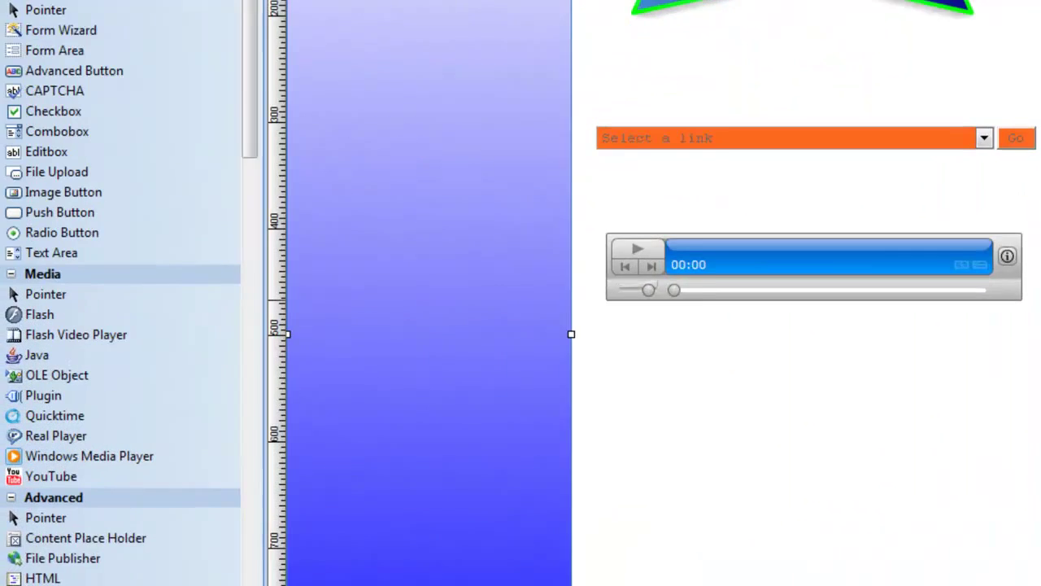
scroll(65, 309, down, 5)
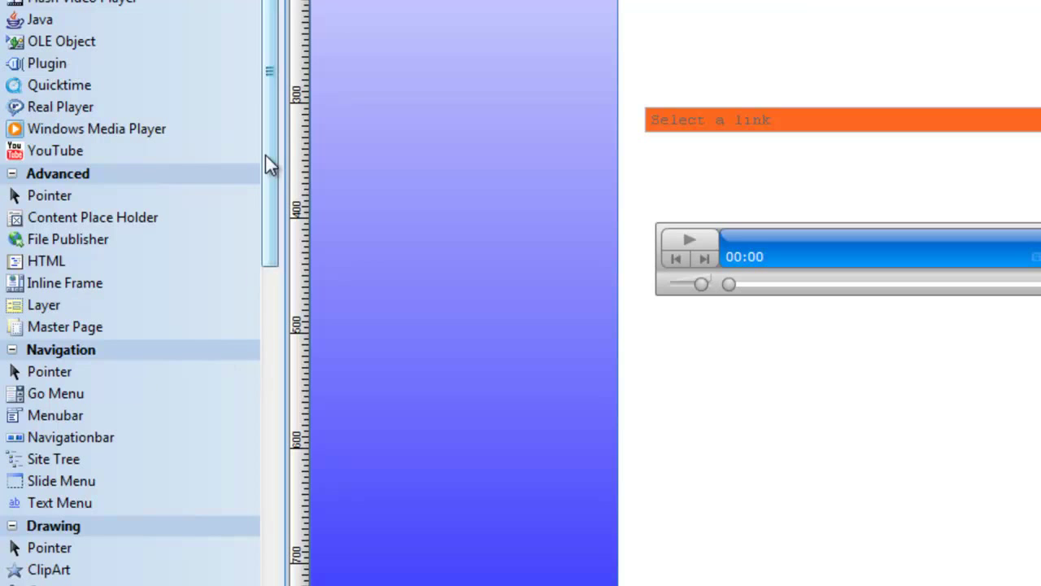
drag(265, 154, 262, 205)
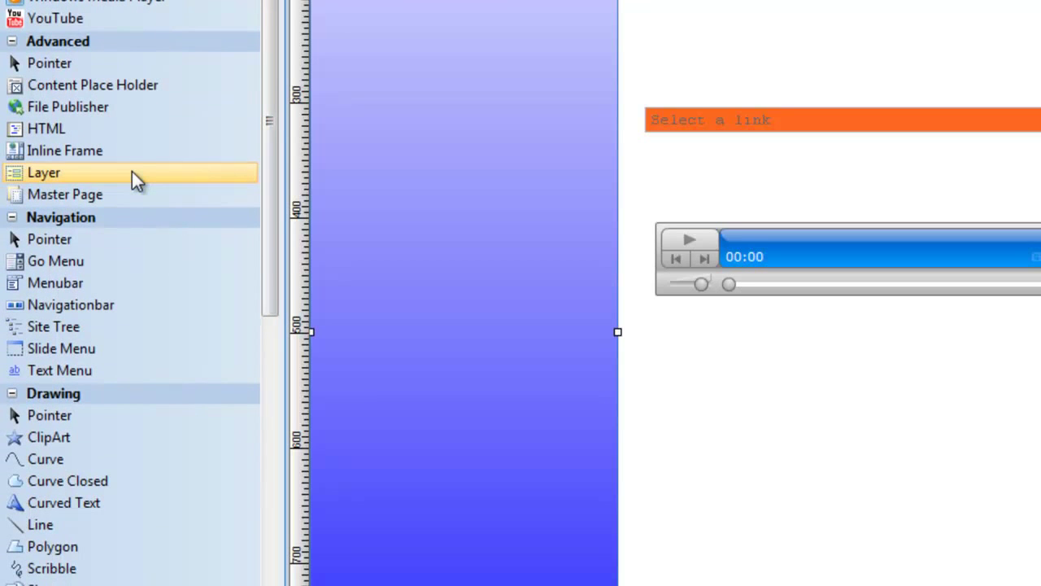
drag(276, 101, 279, 93)
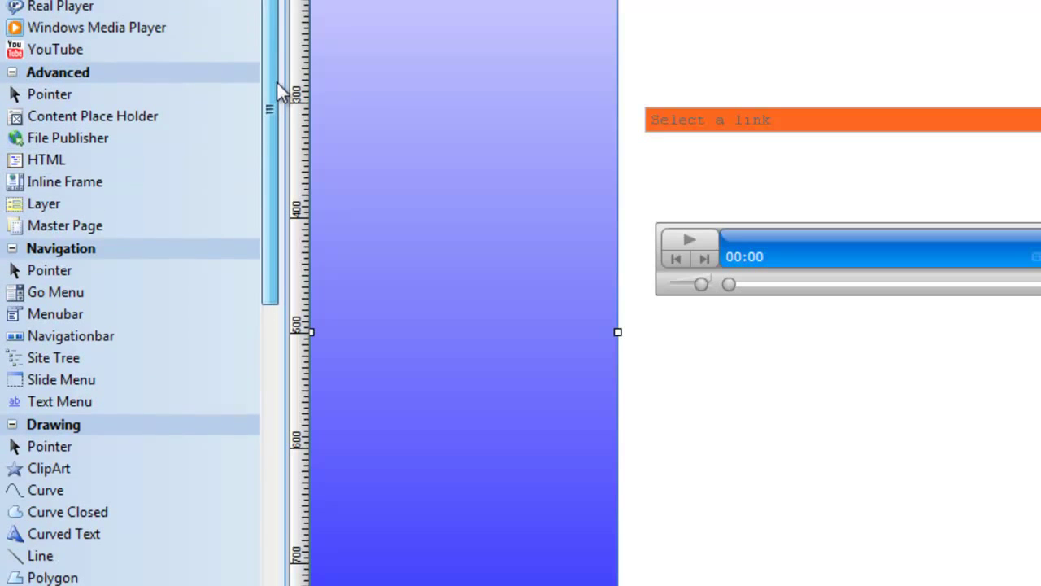
click(70, 27)
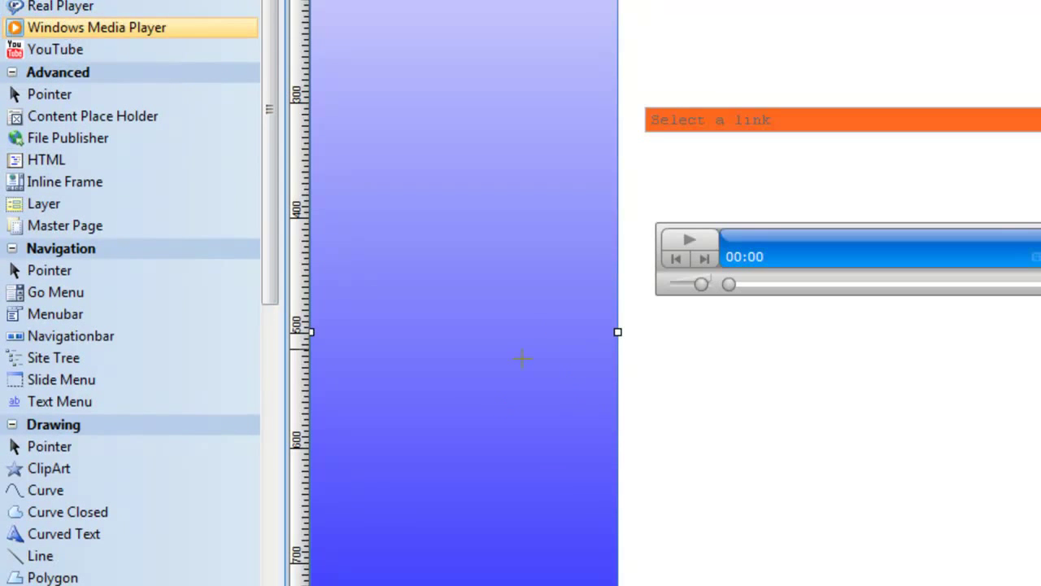
mouse_move(569, 390)
mouse_down()
mouse_move(899, 585)
mouse_move(1040, 585)
mouse_move(847, 572)
mouse_up()
key(Delete)
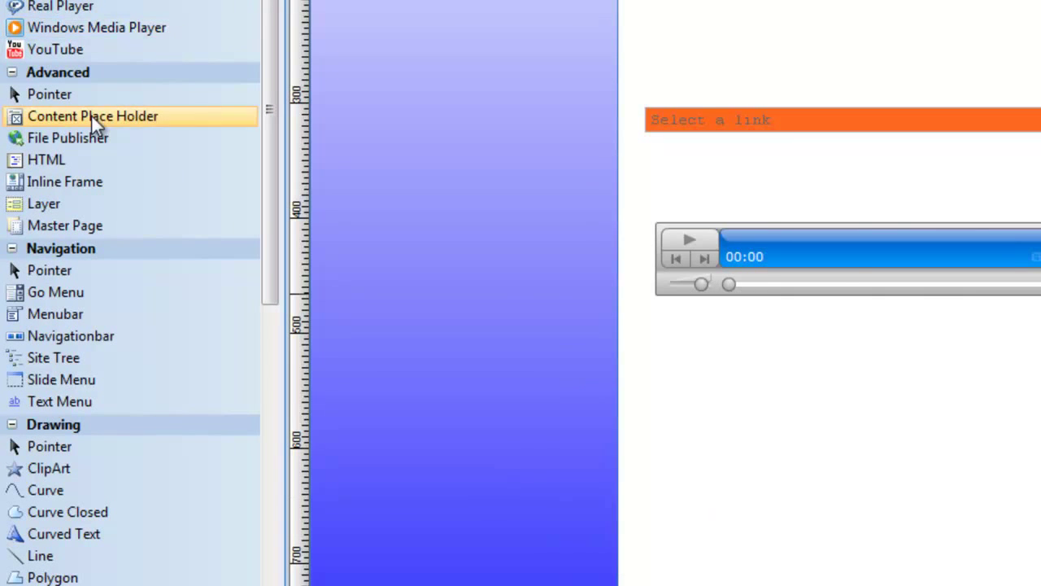
Draw a YouTube video box below the MP3 player with autostart turned off.
click(73, 48)
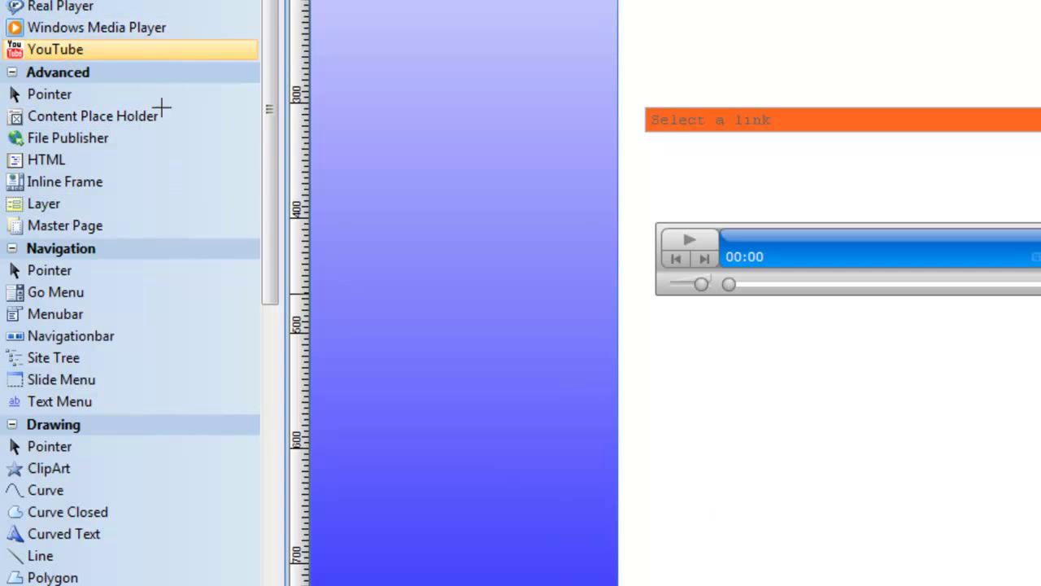
mouse_move(468, 334)
mouse_down()
mouse_move(947, 585)
mouse_move(1040, 585)
mouse_up()
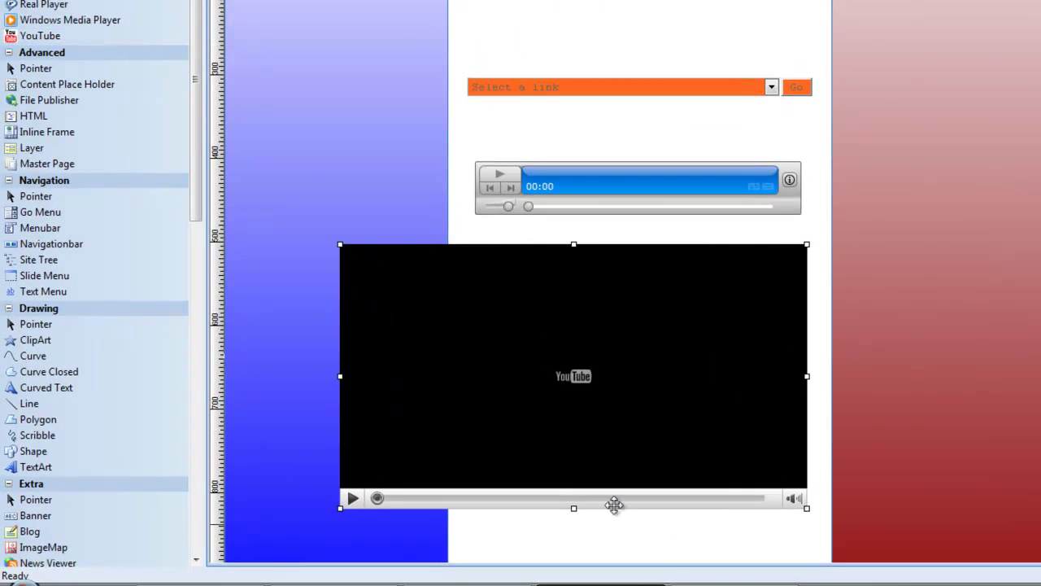
double_click(587, 418)
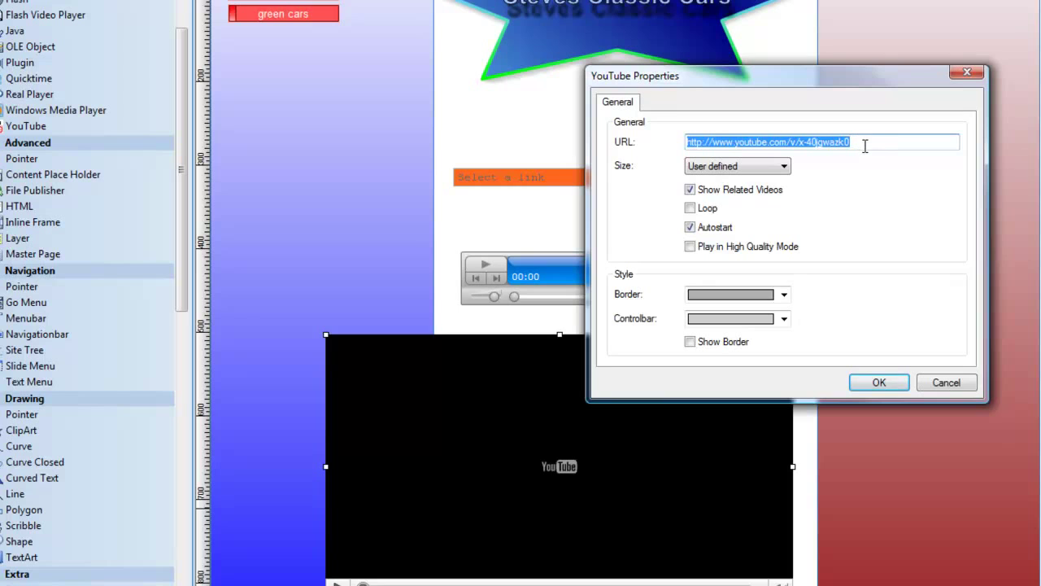
click(691, 228)
click(870, 384)
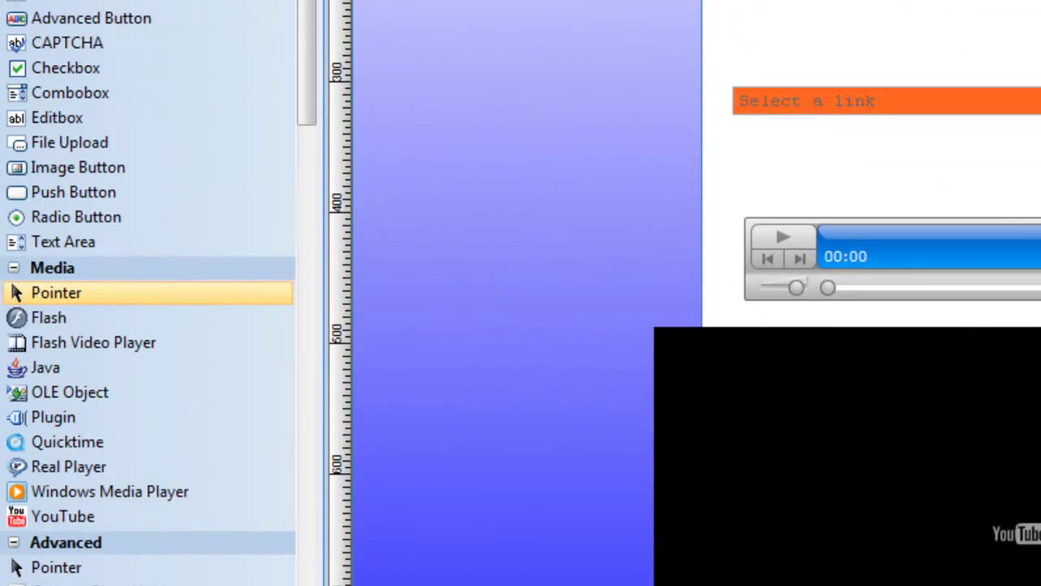
Draw a marquee in the right column, try an olive text colour, and move it up.
click(46, 220)
mouse_move(848, 287)
mouse_down()
mouse_move(948, 336)
mouse_move(1004, 348)
mouse_up()
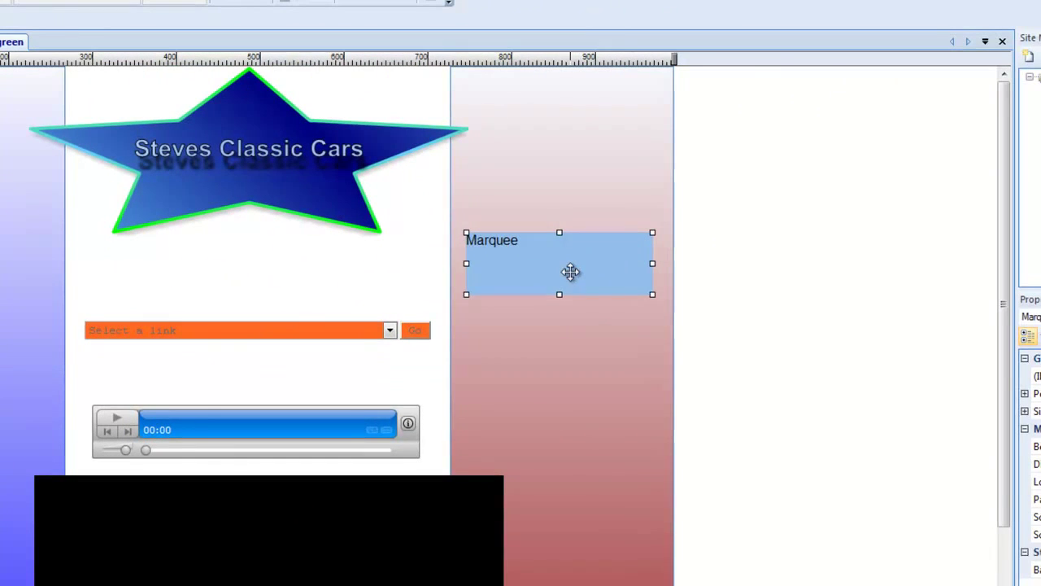
double_click(570, 272)
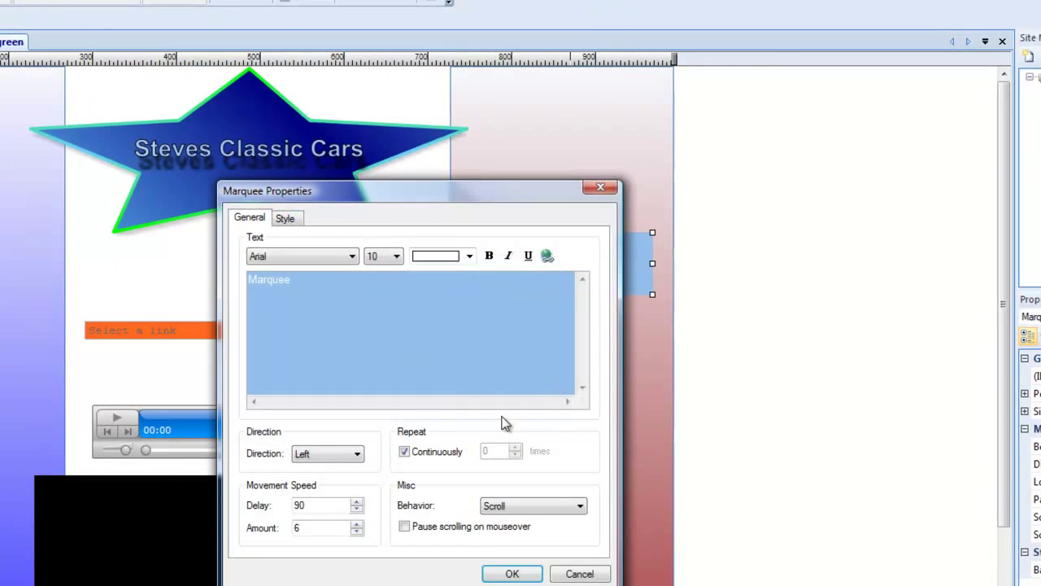
click(469, 256)
click(453, 291)
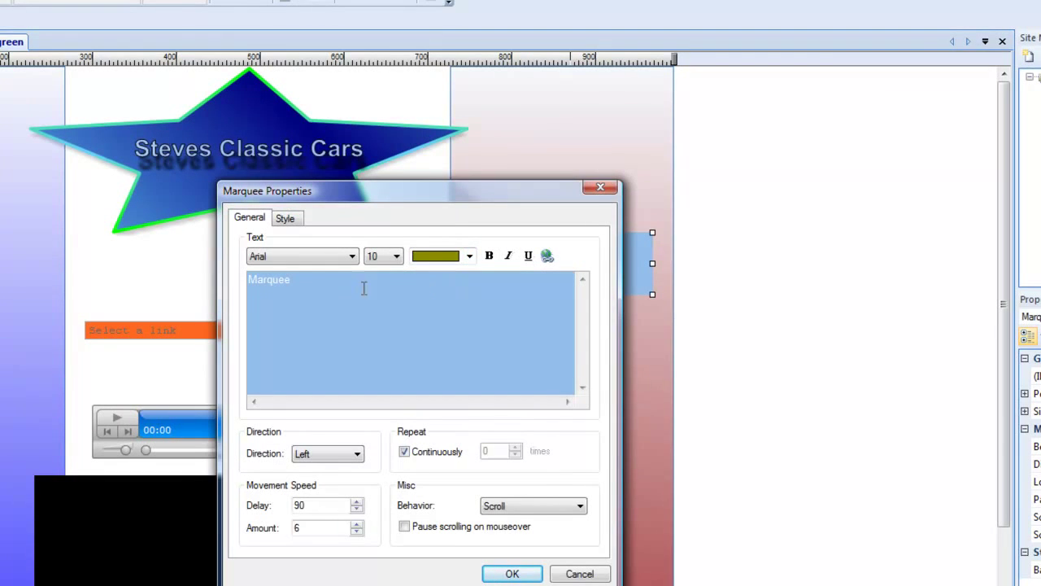
drag(344, 284, 180, 267)
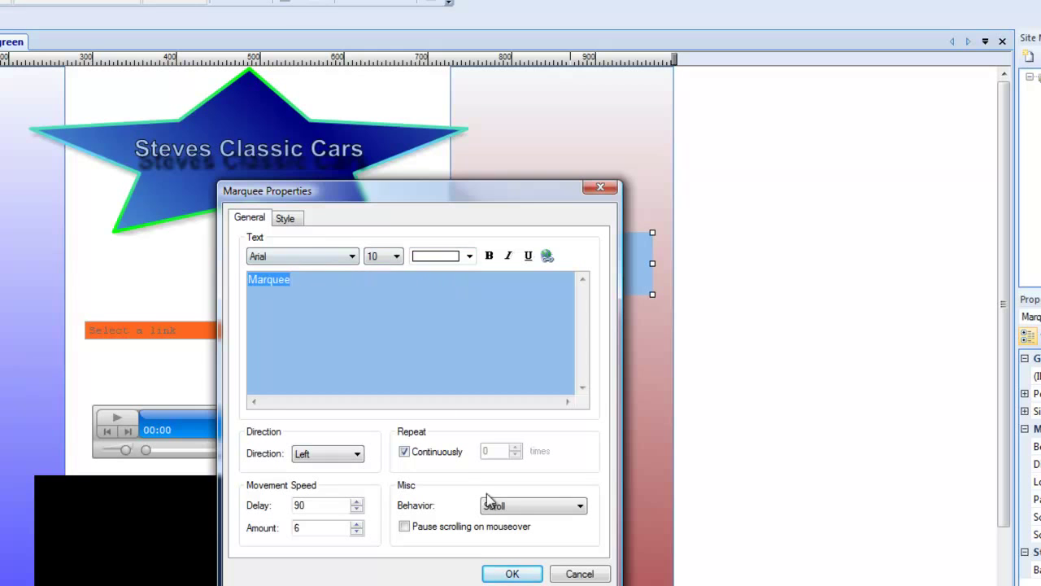
click(513, 574)
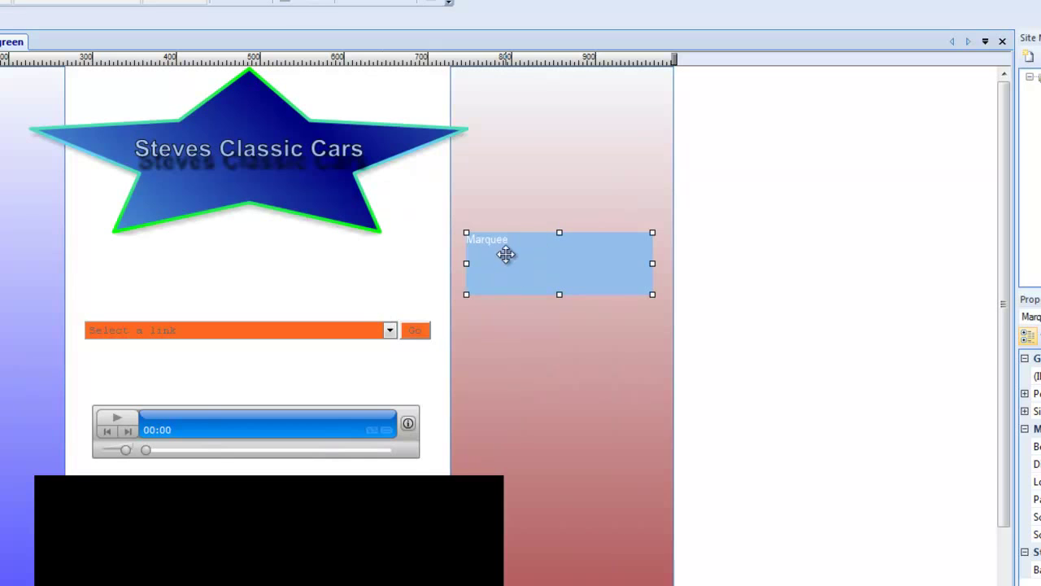
drag(597, 269, 589, 123)
Give the marquee a yellow background colour.
double_click(589, 123)
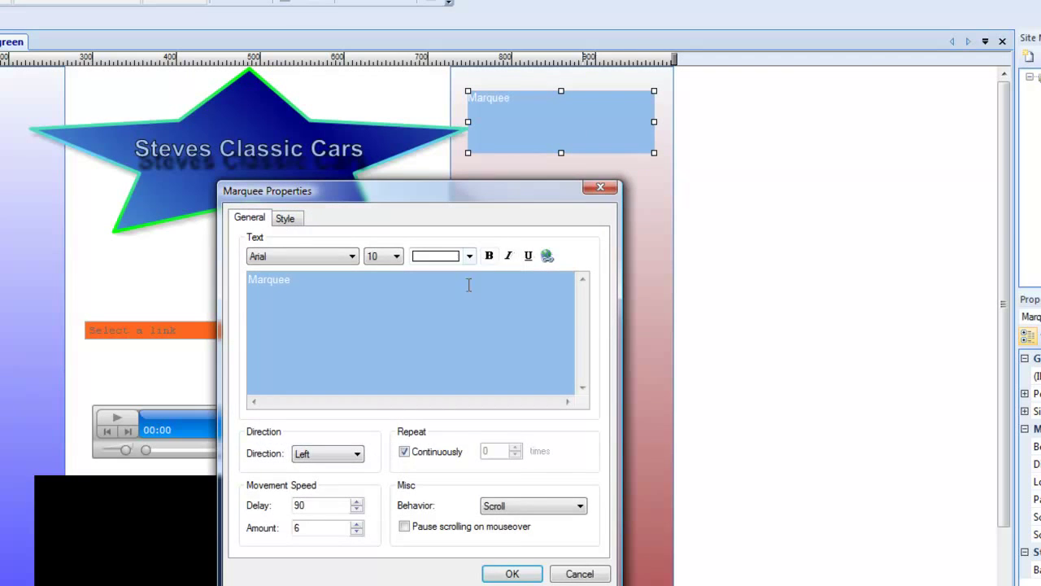
click(285, 218)
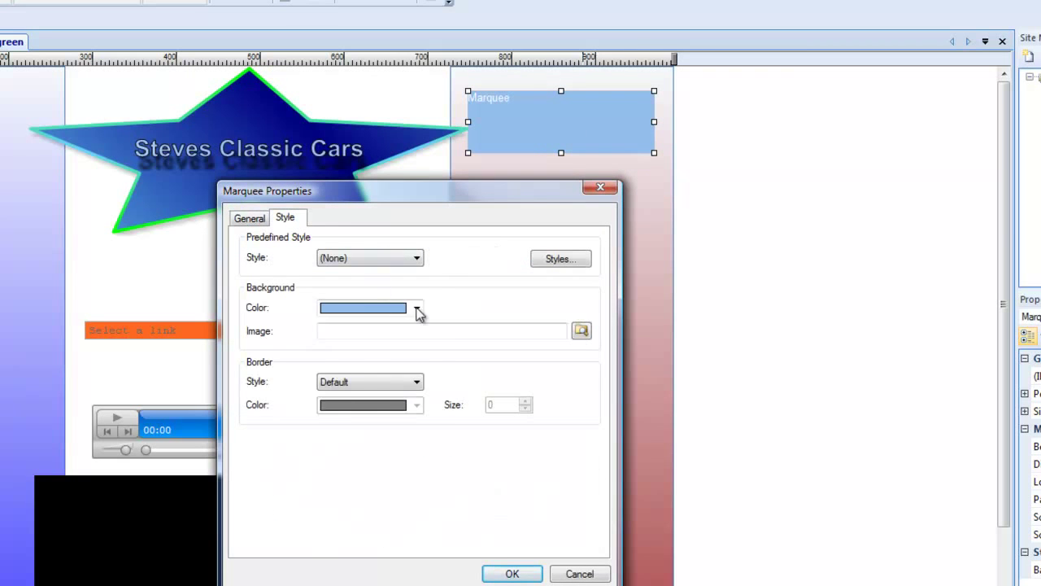
click(416, 307)
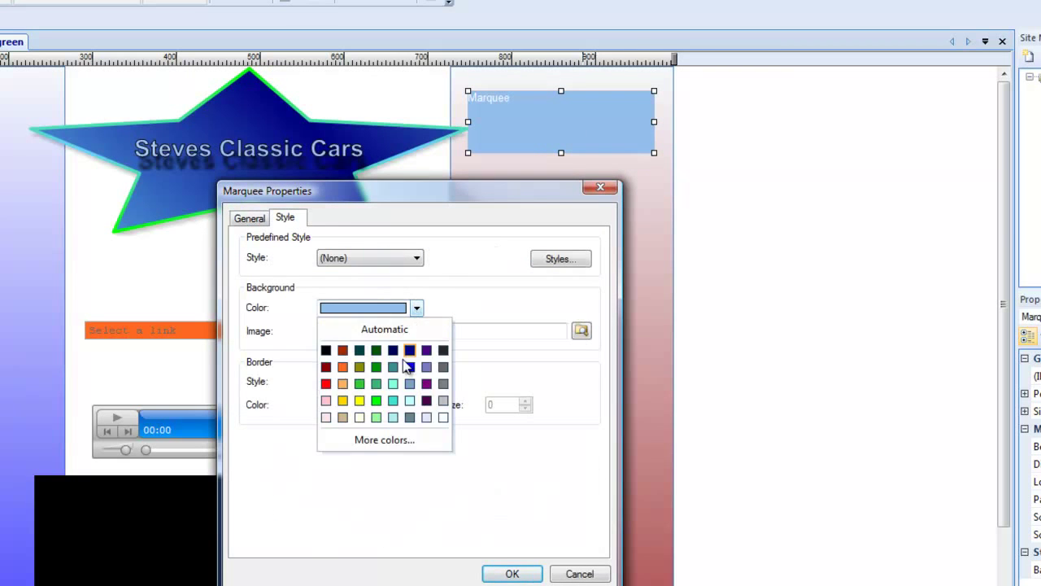
click(503, 573)
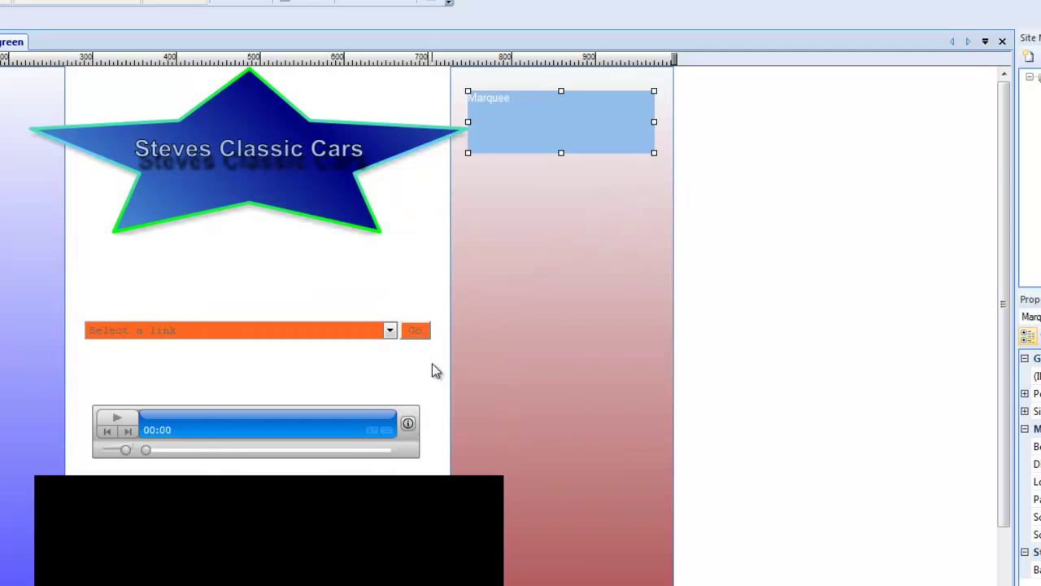
double_click(520, 114)
click(288, 219)
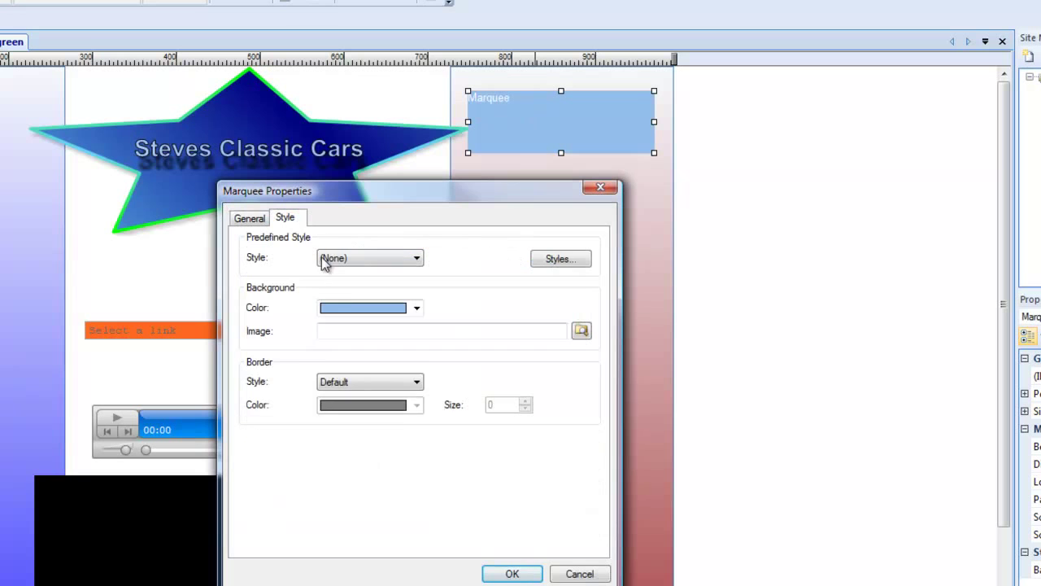
click(417, 307)
click(360, 401)
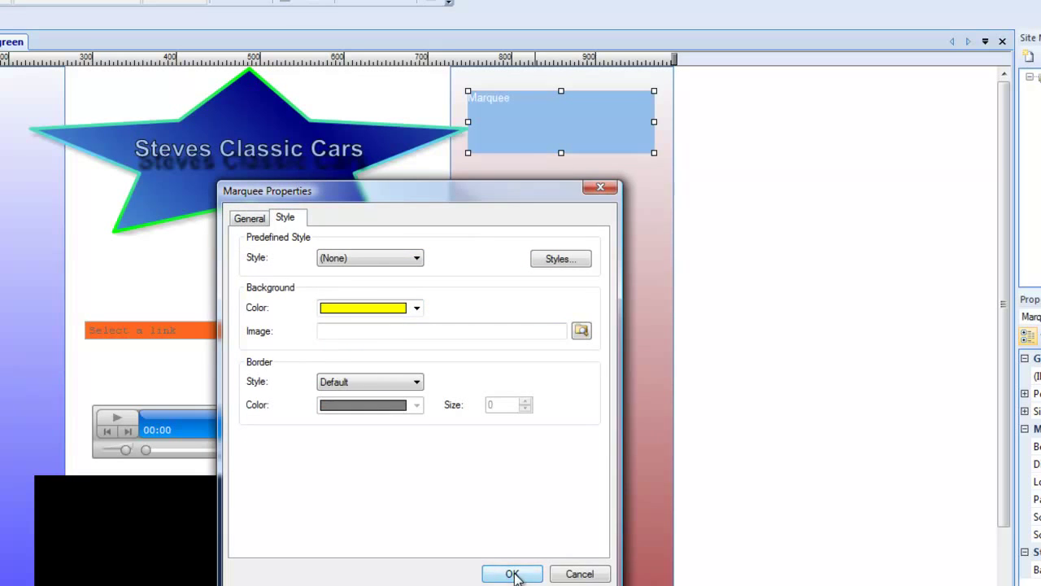
click(512, 572)
Make the marquee text red and preview the page with F5.
double_click(523, 121)
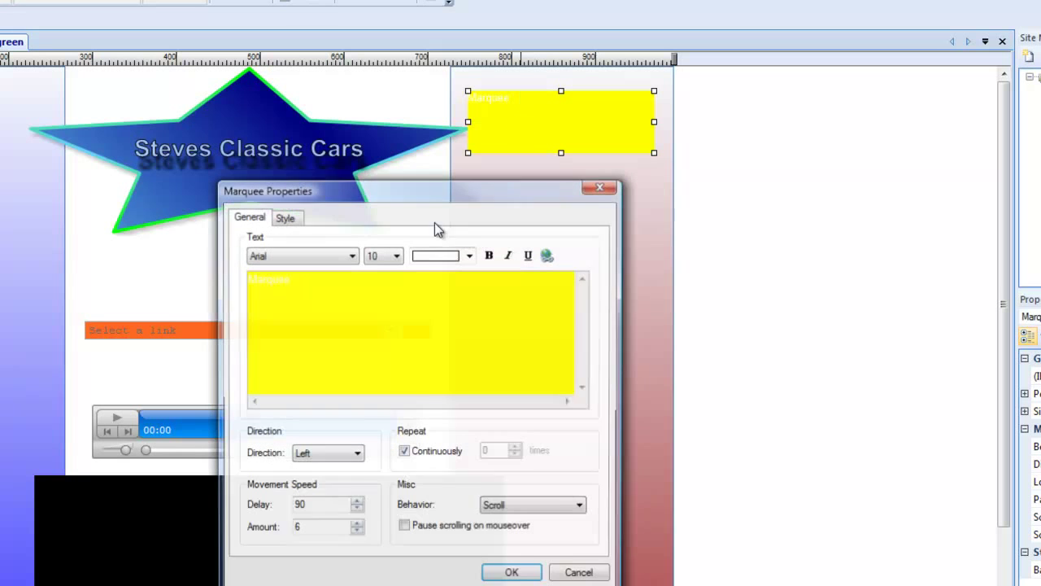
click(470, 257)
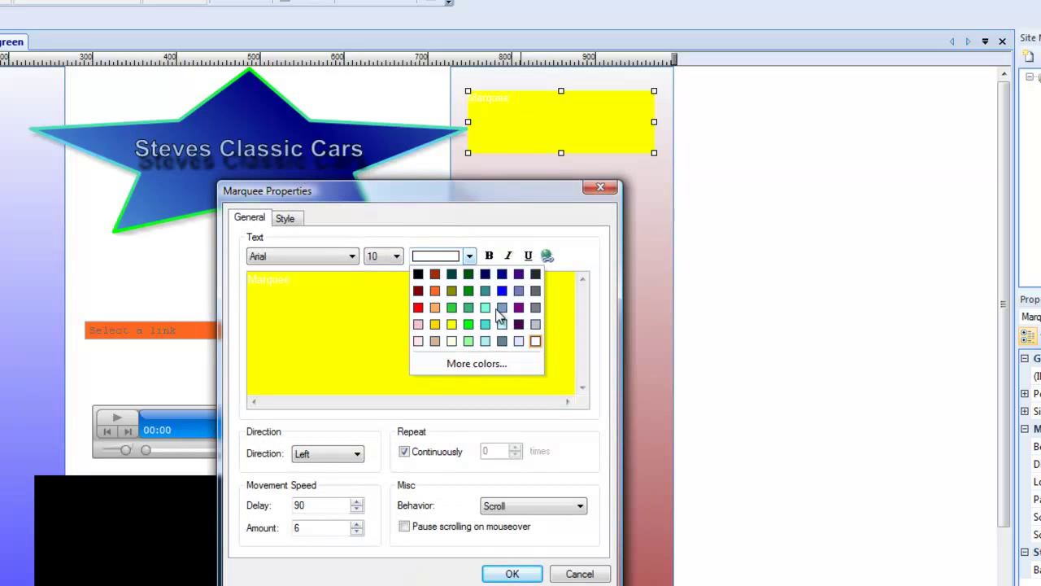
click(423, 303)
drag(411, 286, 123, 282)
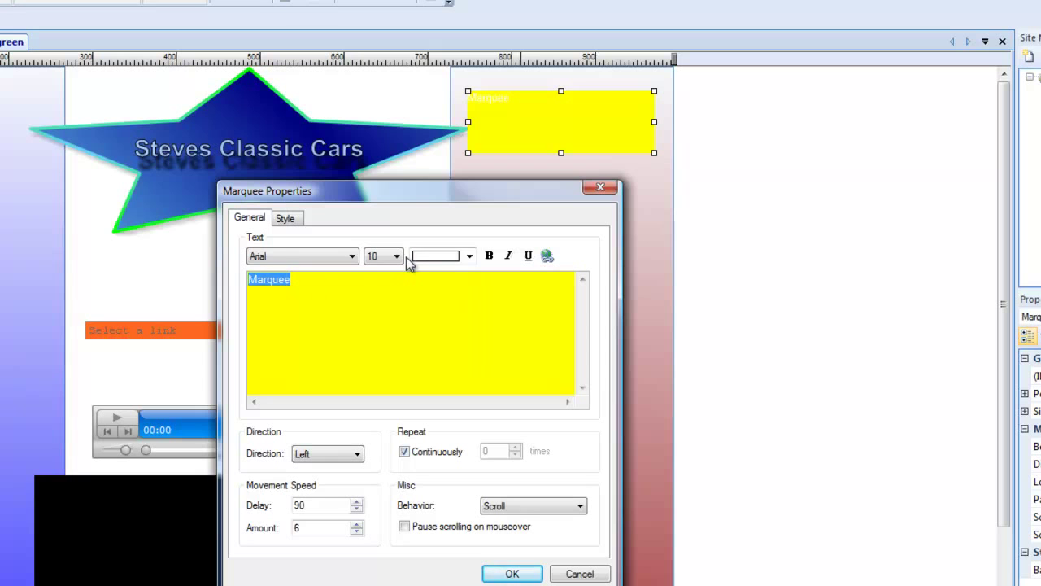
click(469, 257)
click(419, 307)
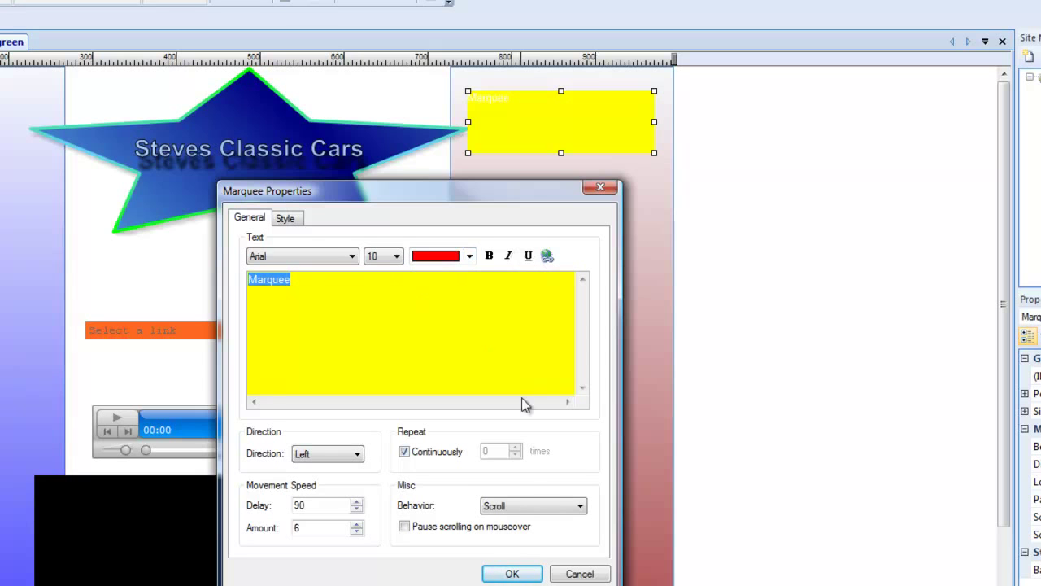
click(514, 572)
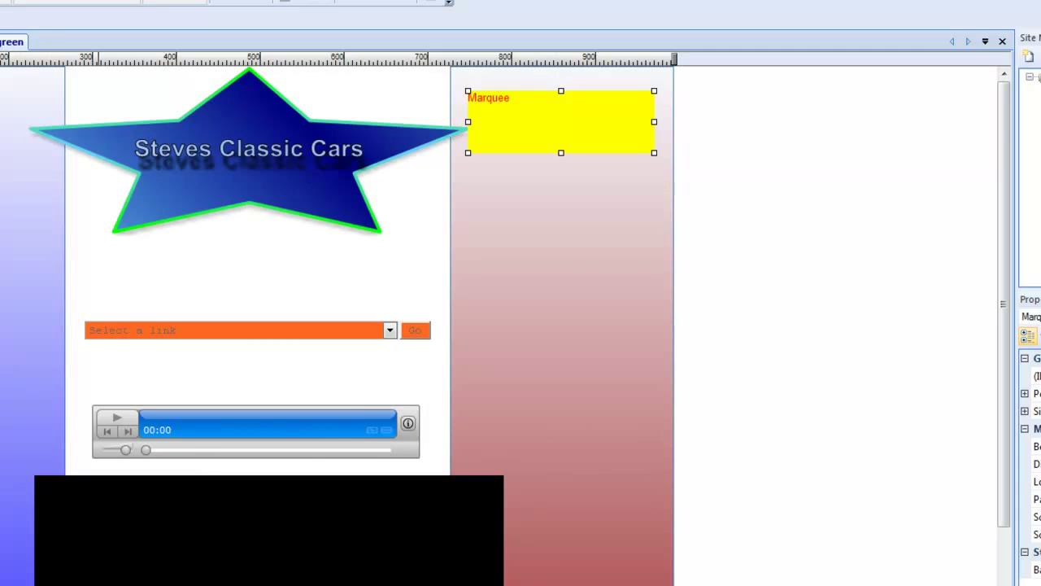
key(F5)
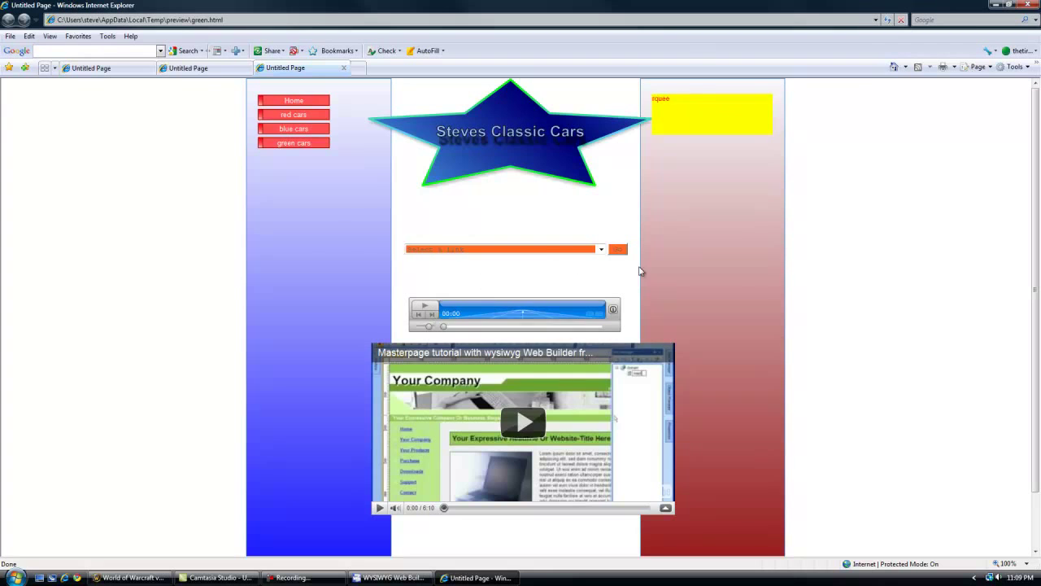
Jump to the red page through the Go menu, then return to Home.
click(601, 250)
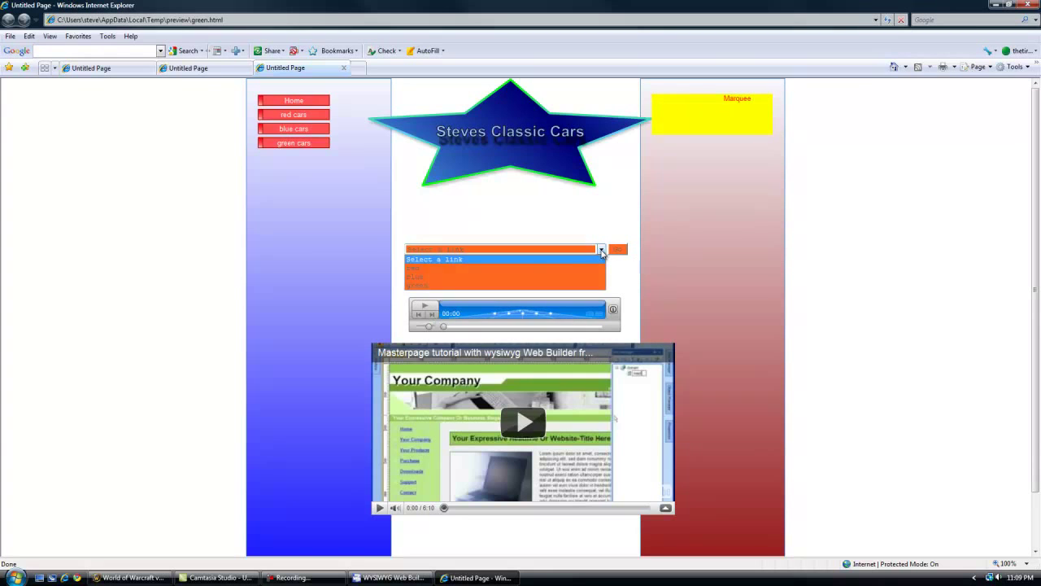
click(429, 268)
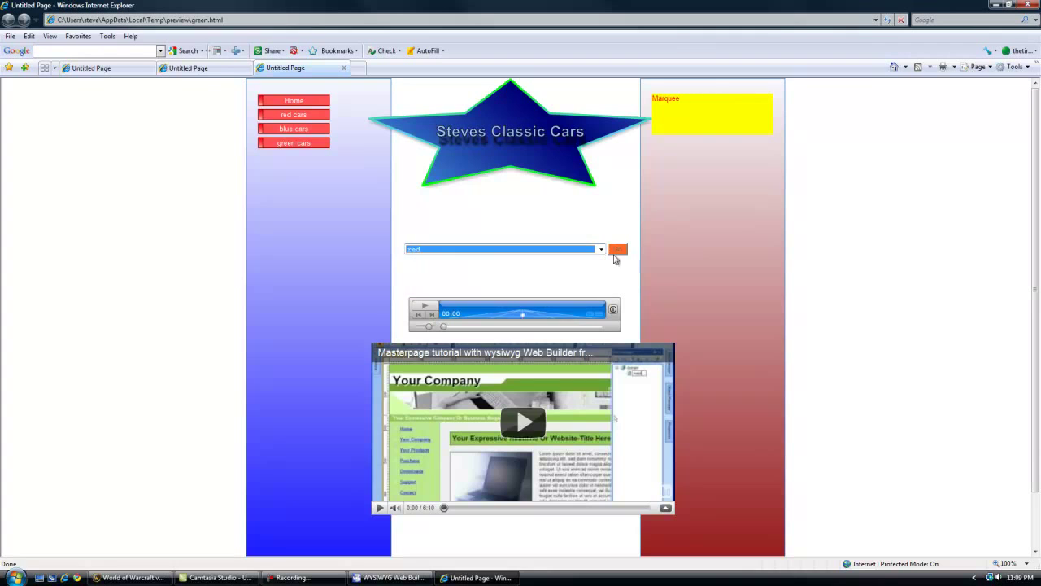
click(616, 252)
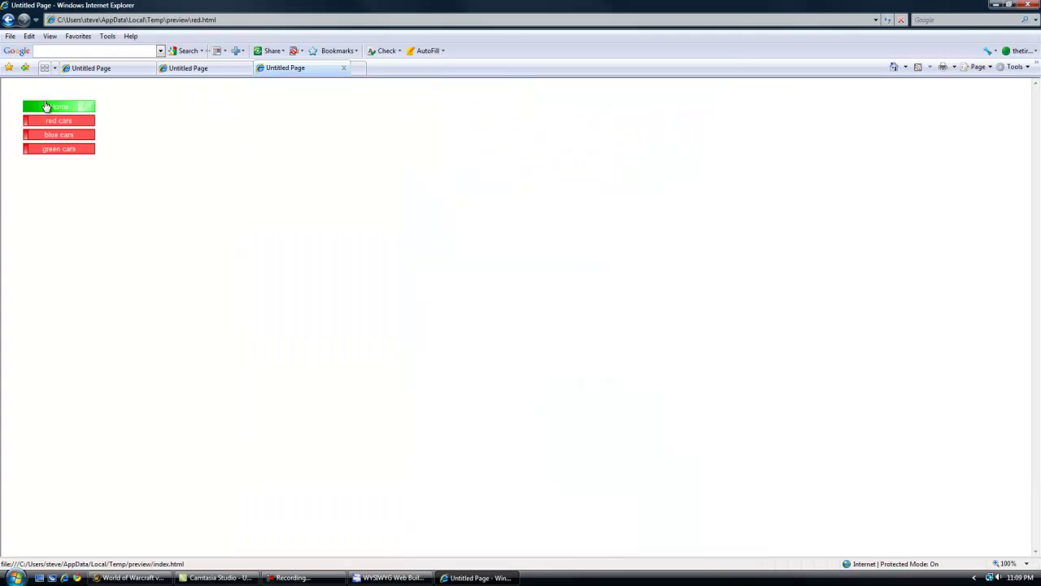
click(51, 107)
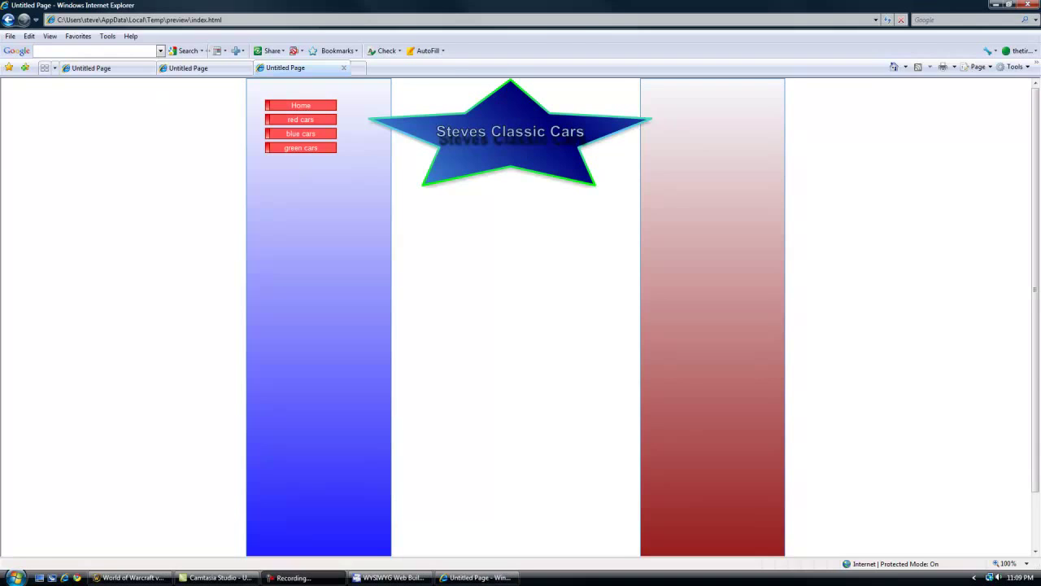
Return from the Internet Explorer preview to the editor's green page with marquee, Go menu, player and video.
key(alt+Tab)
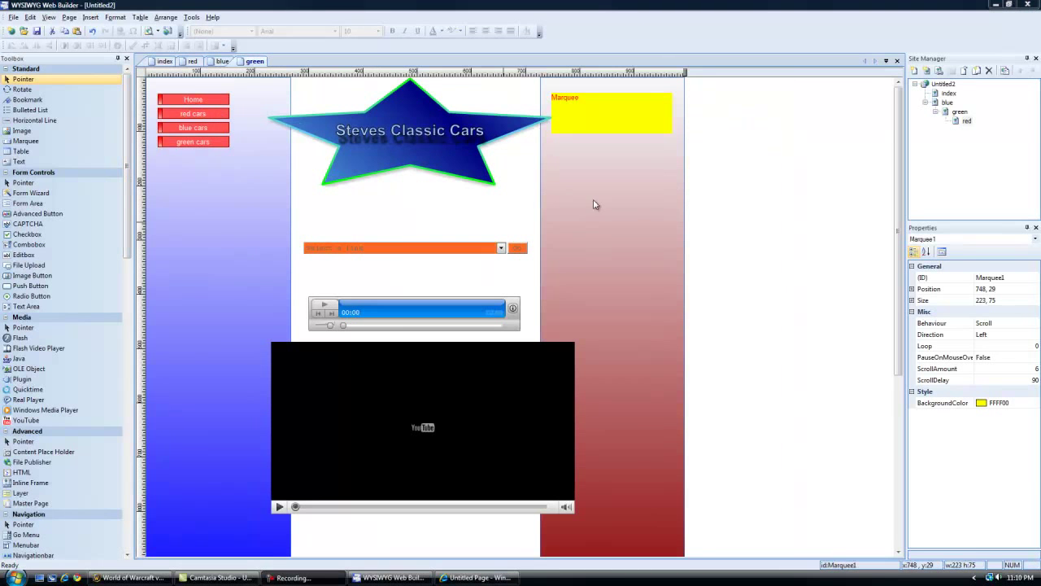